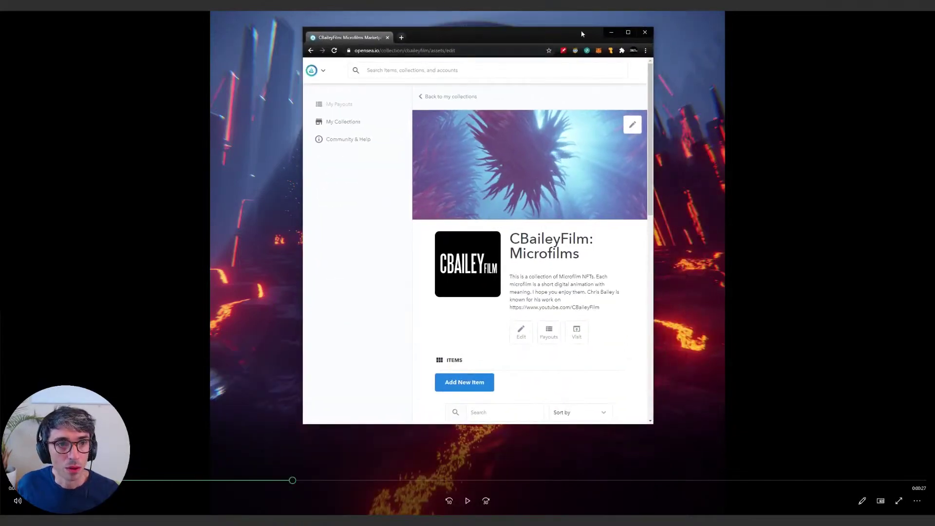
# Maximize the browser window, open the Beginnings 1/1 item in the Microfilms collection, play its video, and return to the collection
pyautogui.click(629, 32)
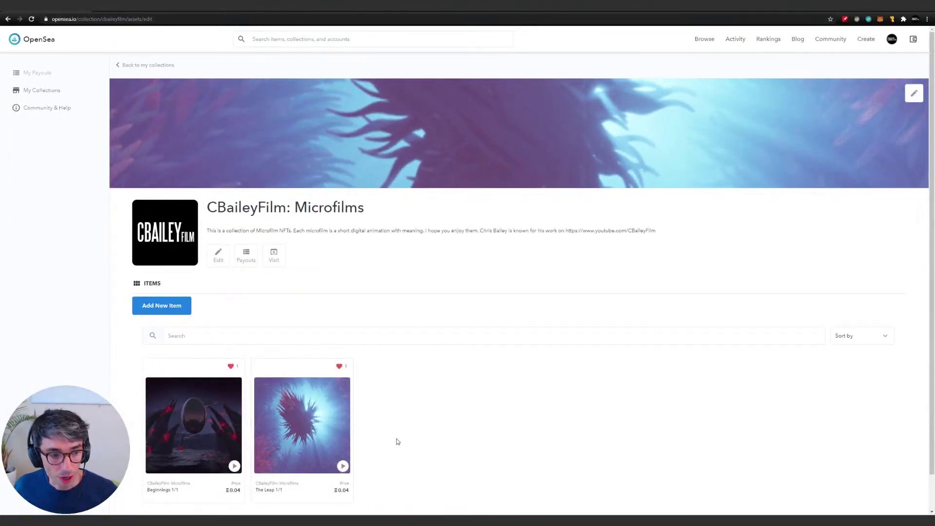
pyautogui.click(197, 434)
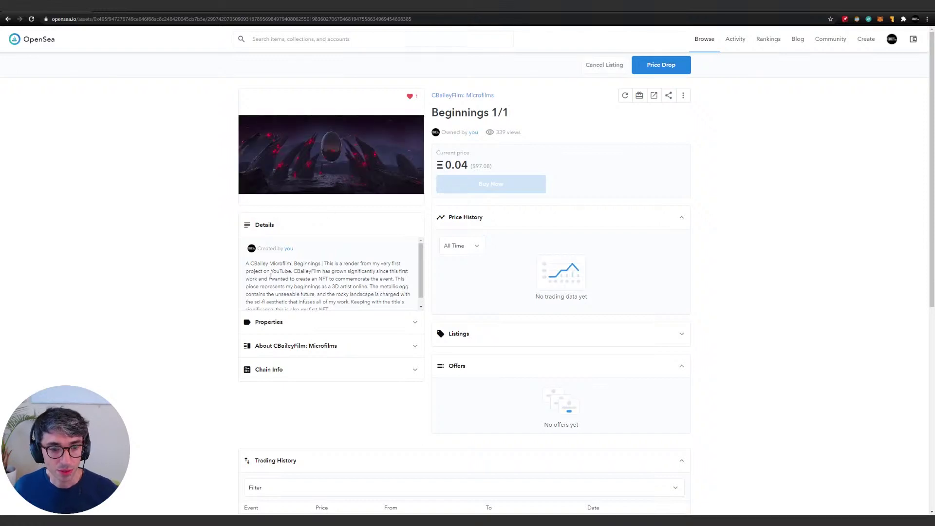
pyautogui.click(310, 181)
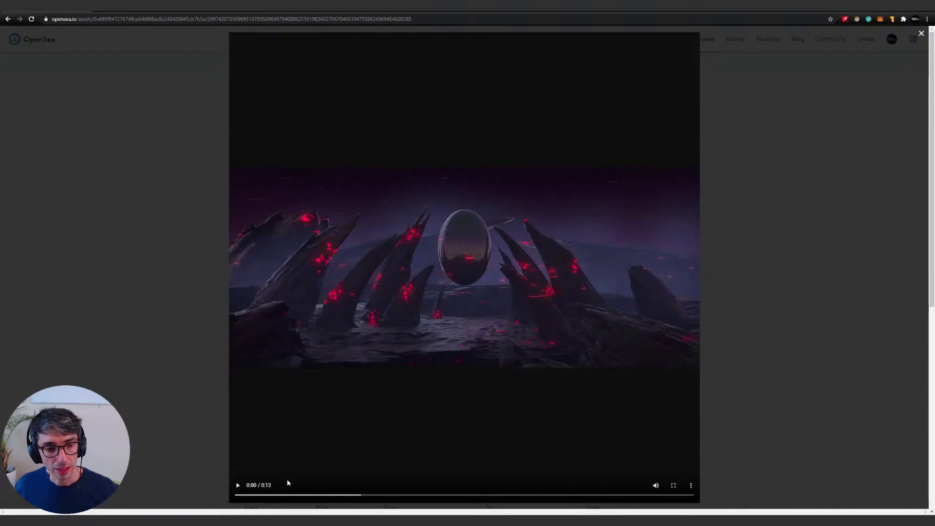
pyautogui.click(237, 486)
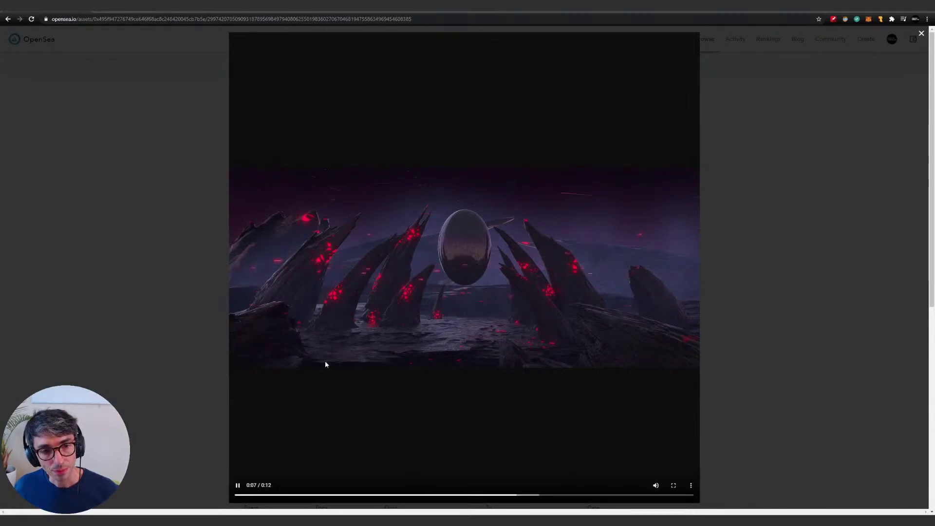
pyautogui.click(735, 298)
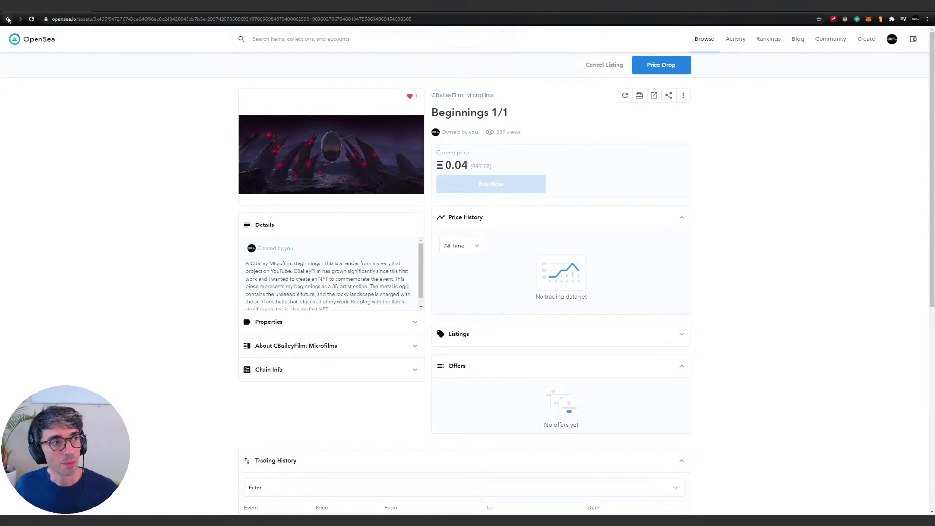
pyautogui.click(8, 19)
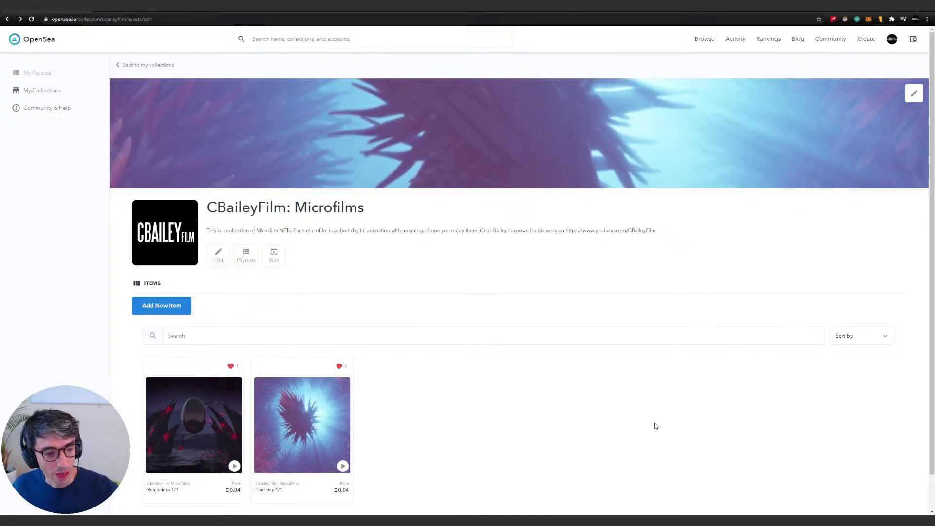
# Open The Leap 1/1 from the collection and review its price, offers and trading history
pyautogui.moveTo(340, 394)
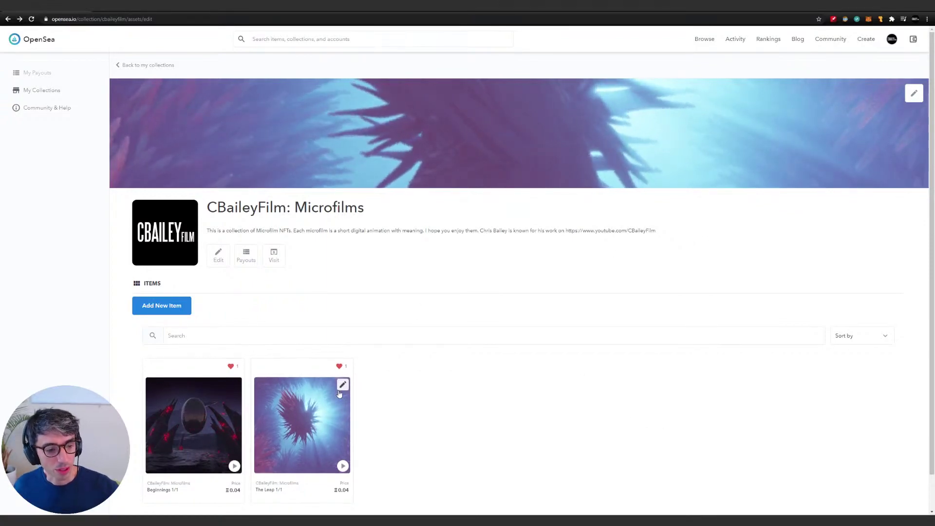
pyautogui.click(336, 395)
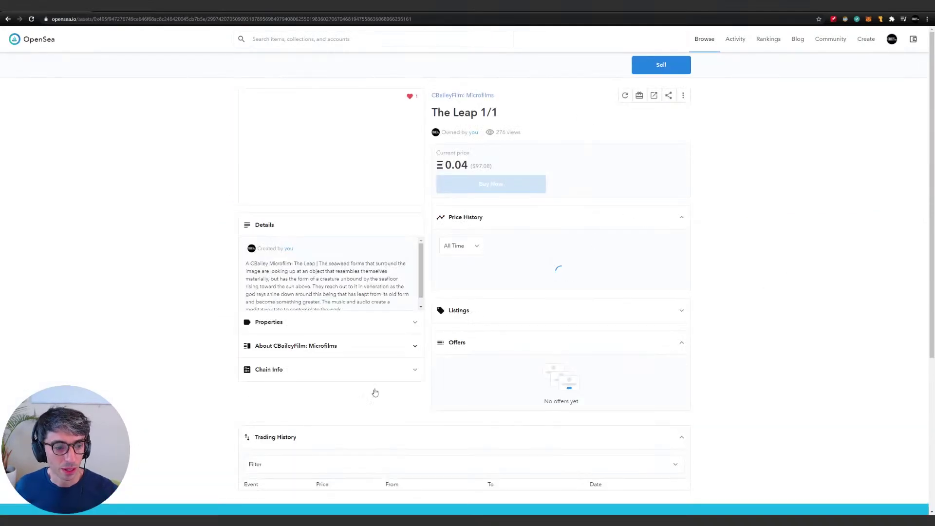
pyautogui.scroll(-5, 375, 392)
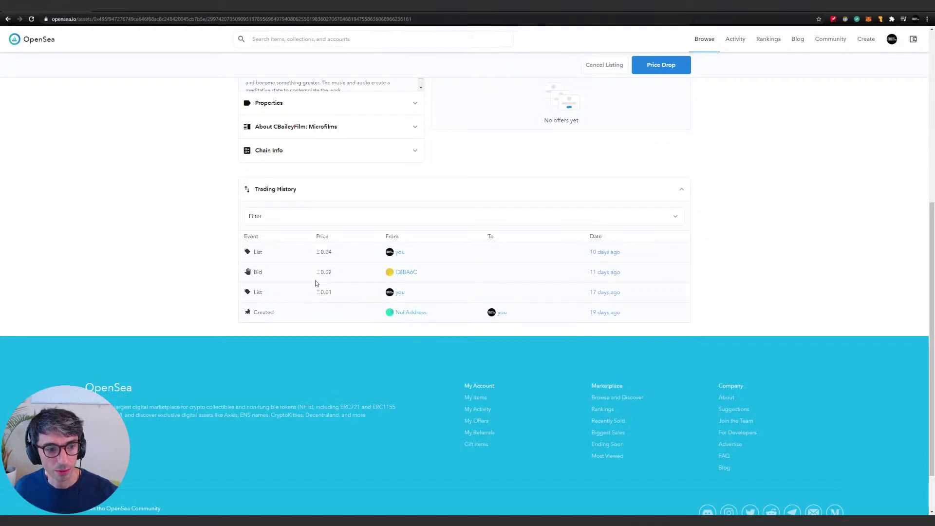
pyautogui.scroll(6, 501, 286)
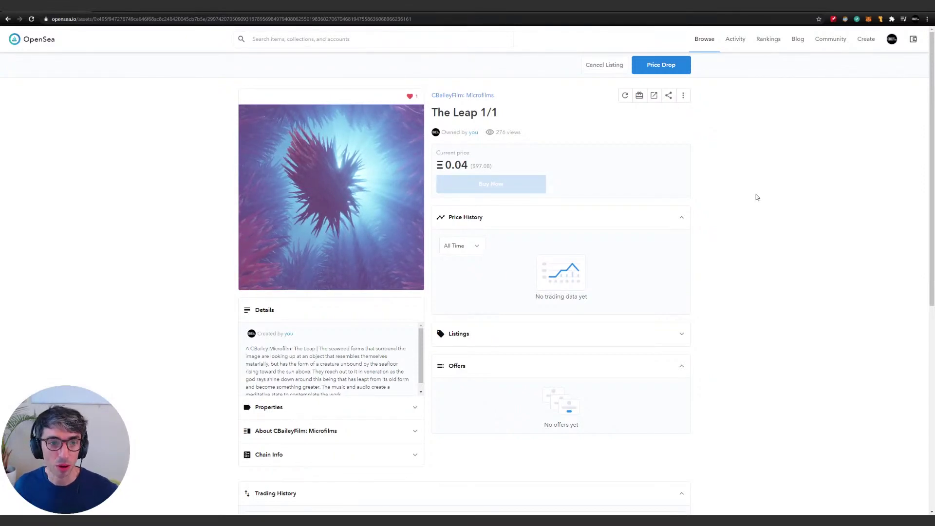
pyautogui.scroll(-5, 755, 199)
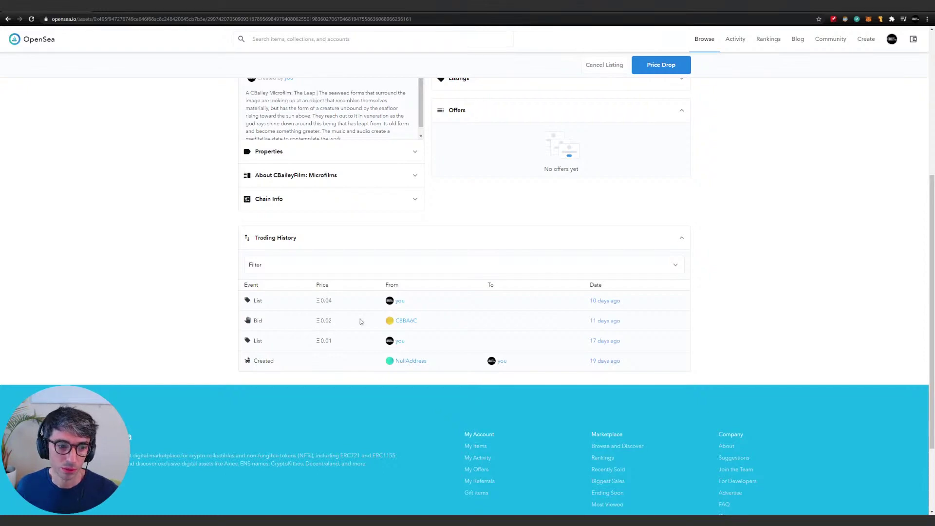
pyautogui.scroll(5, 662, 315)
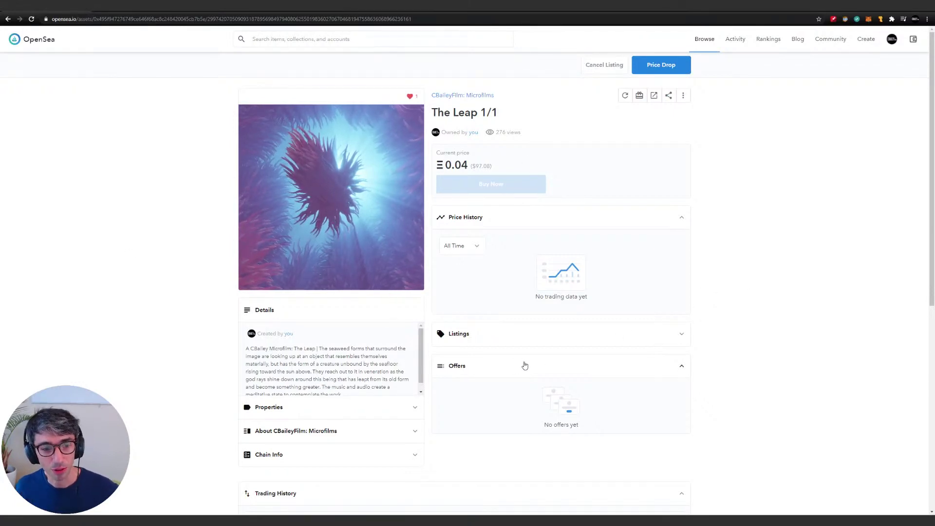
pyautogui.scroll(-1, 555, 361)
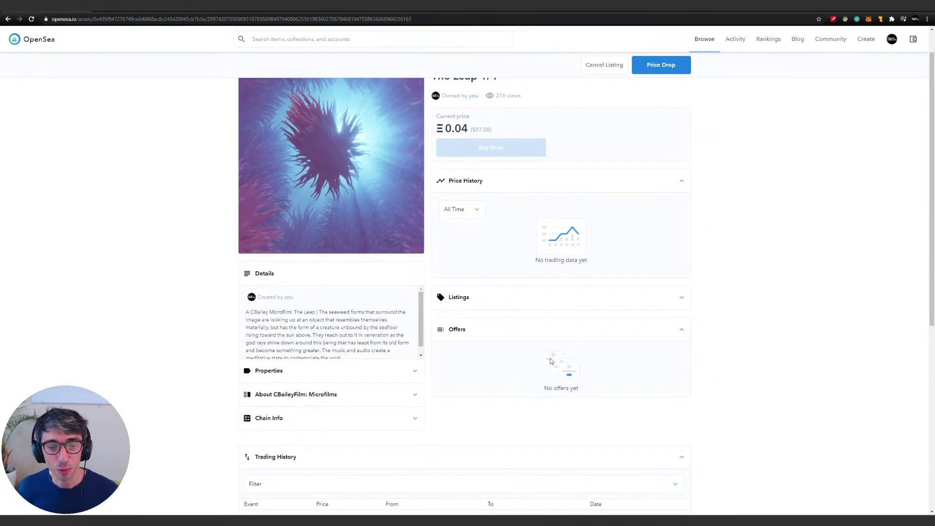
pyautogui.scroll(1, 551, 361)
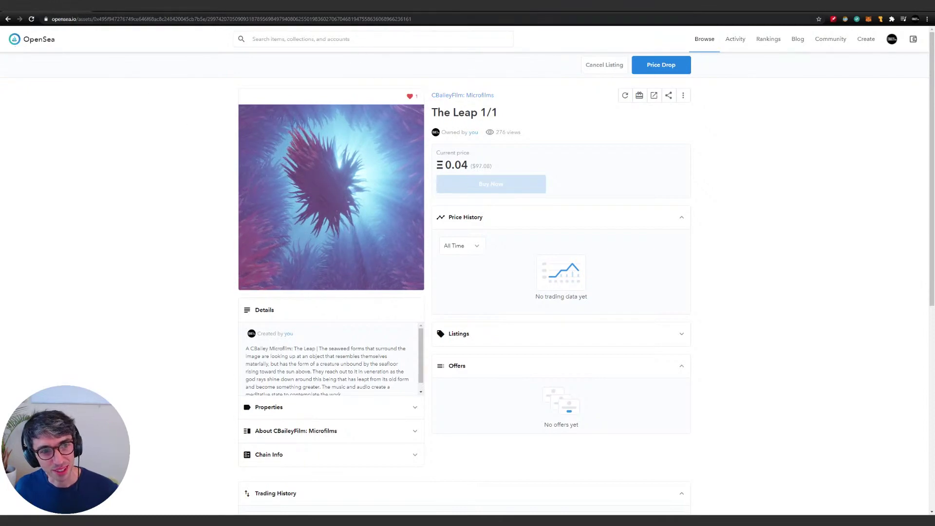
pyautogui.click(8, 19)
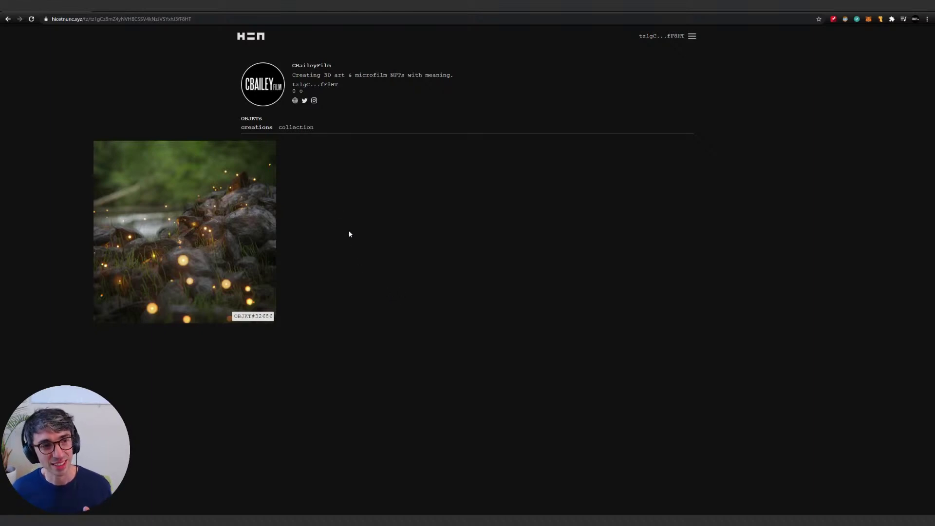
# Go to the hicetnunc.xyz home feed and bring the browser window back to the front at full size
pyautogui.click(260, 41)
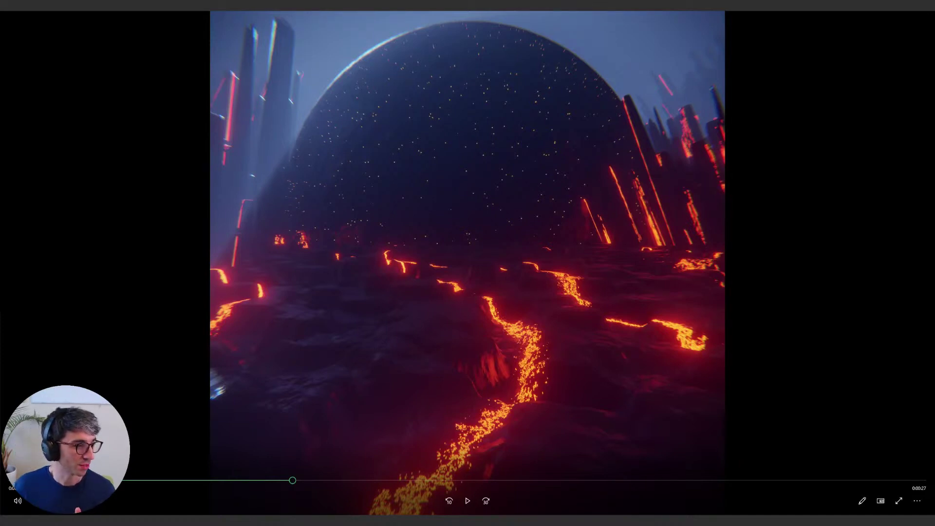
pyautogui.hotkey('alt', 'Tab')
pyautogui.moveTo(656, 171); pyautogui.dragTo(698, 74)
pyautogui.doubleClick(698, 73)
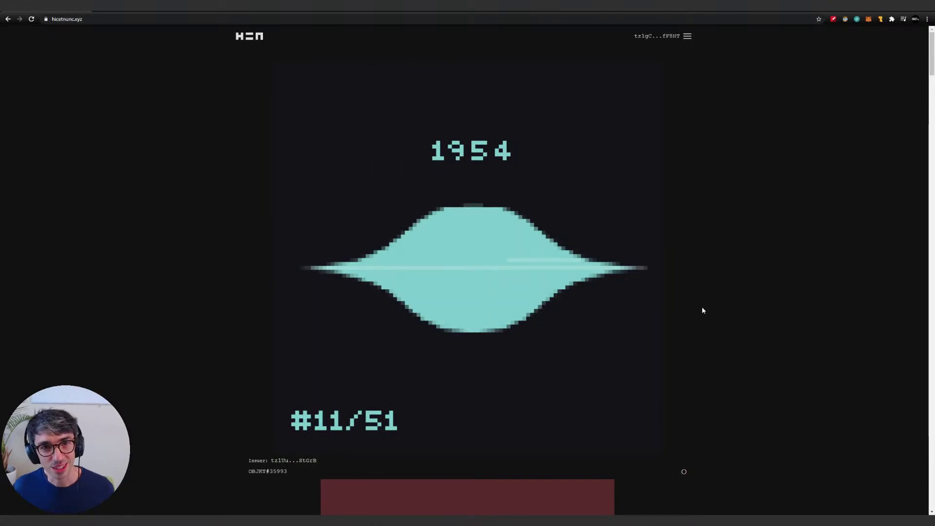
# Examine the newest artworks in the hicetnunc.xyz home feed
pyautogui.scroll(-9, 703, 308)
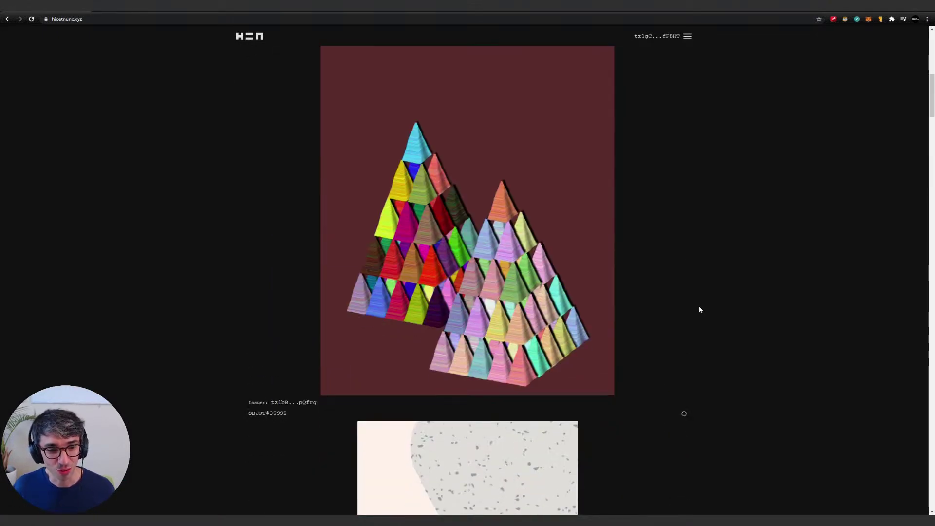
pyautogui.scroll(-5, 700, 309)
pyautogui.scroll(-2, 699, 310)
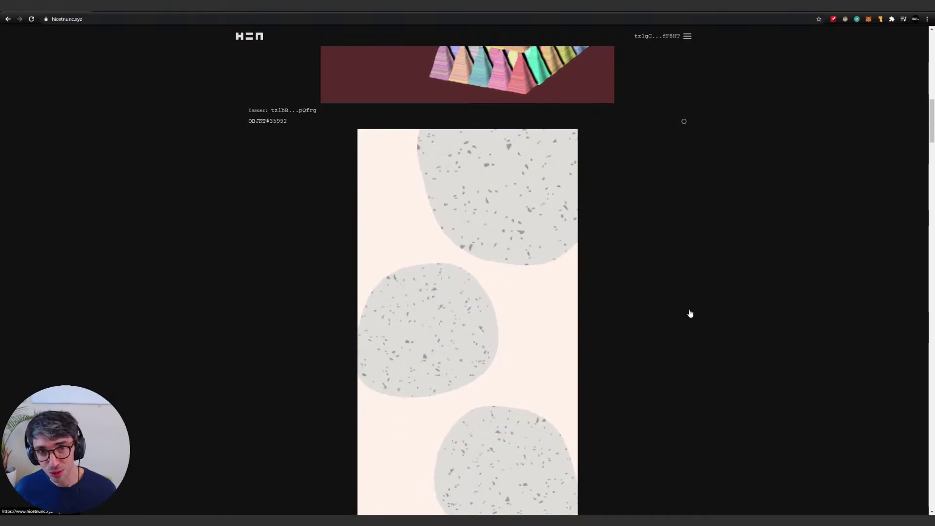
pyautogui.scroll(9, 690, 313)
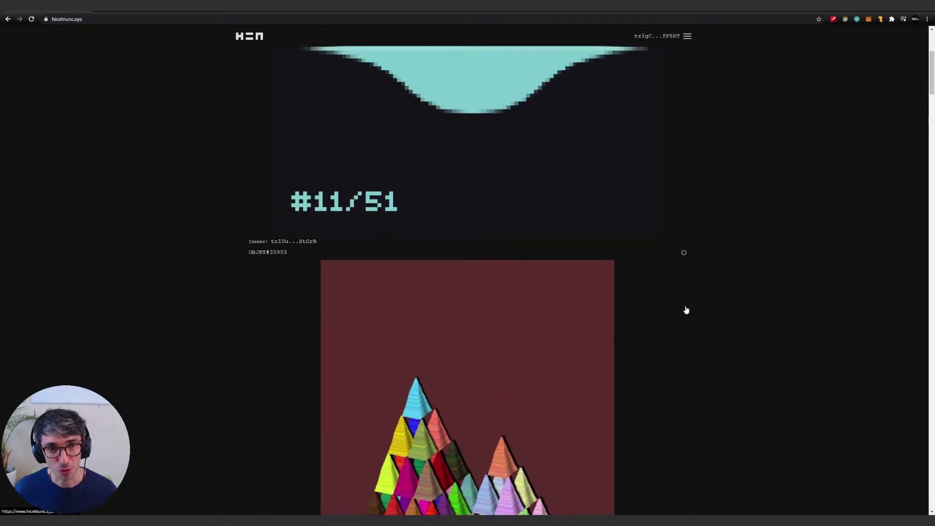
pyautogui.scroll(5, 684, 312)
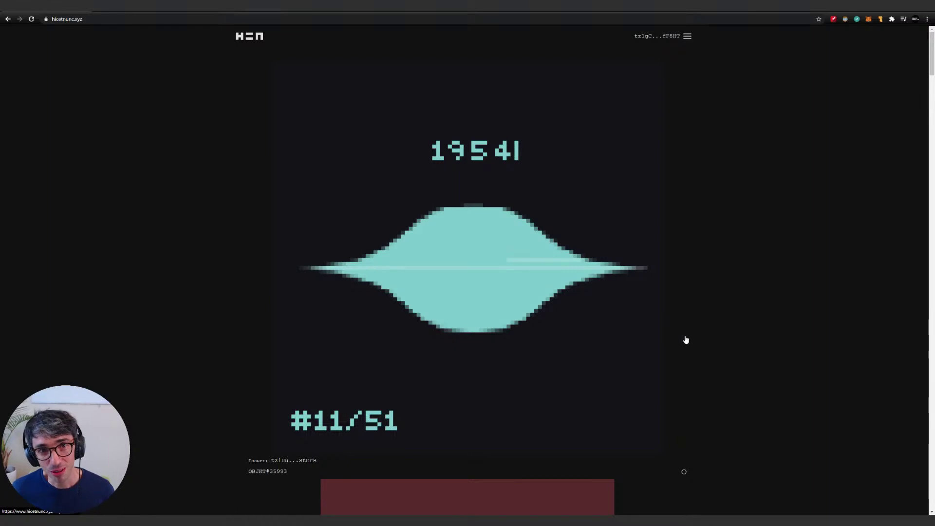
pyautogui.scroll(-2, 655, 301)
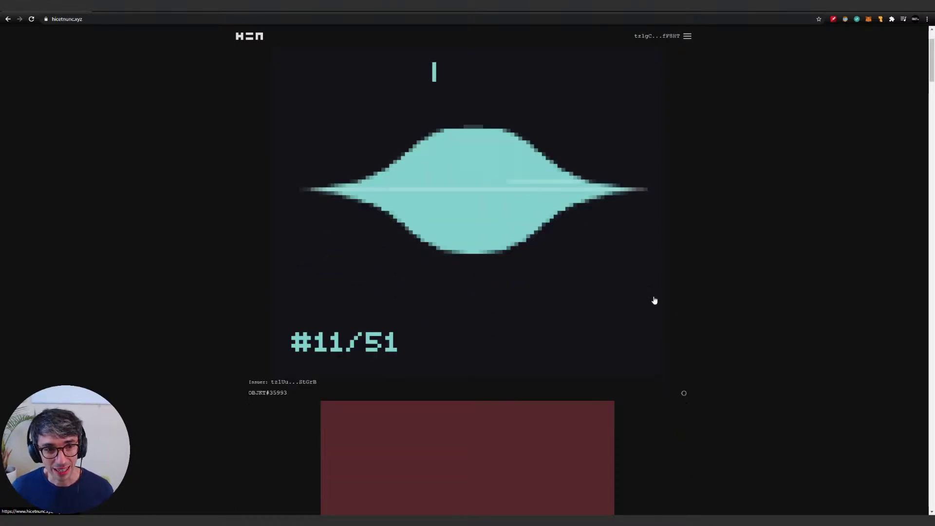
pyautogui.scroll(-5, 654, 301)
pyautogui.scroll(-6, 496, 338)
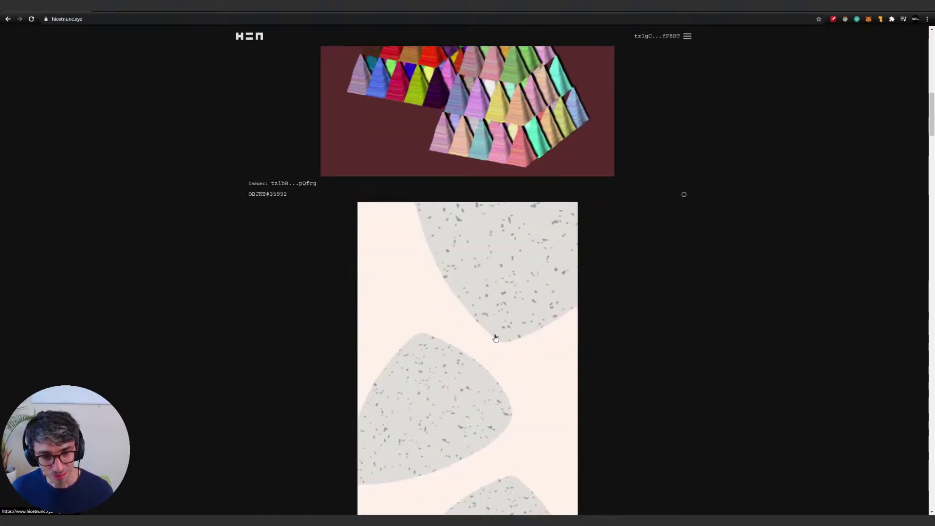
pyautogui.scroll(-3, 531, 339)
pyautogui.scroll(3, 602, 348)
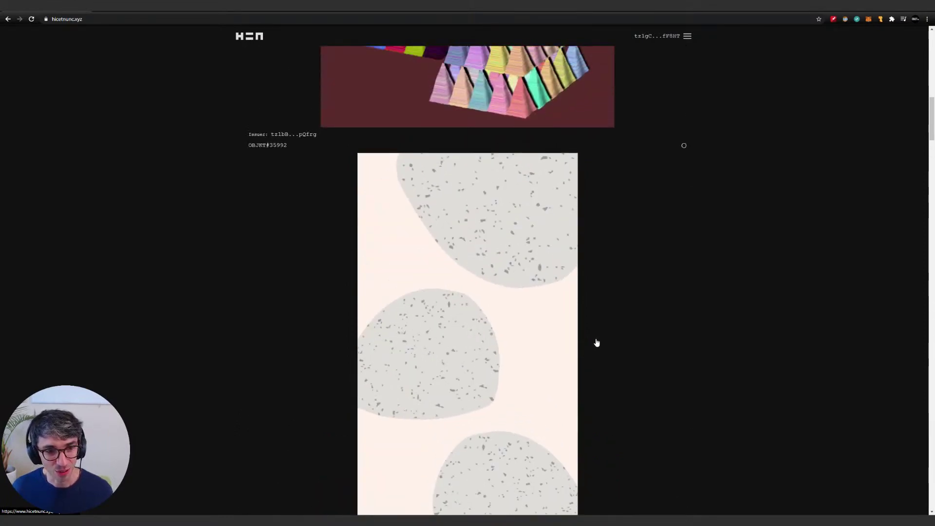
pyautogui.scroll(3, 597, 343)
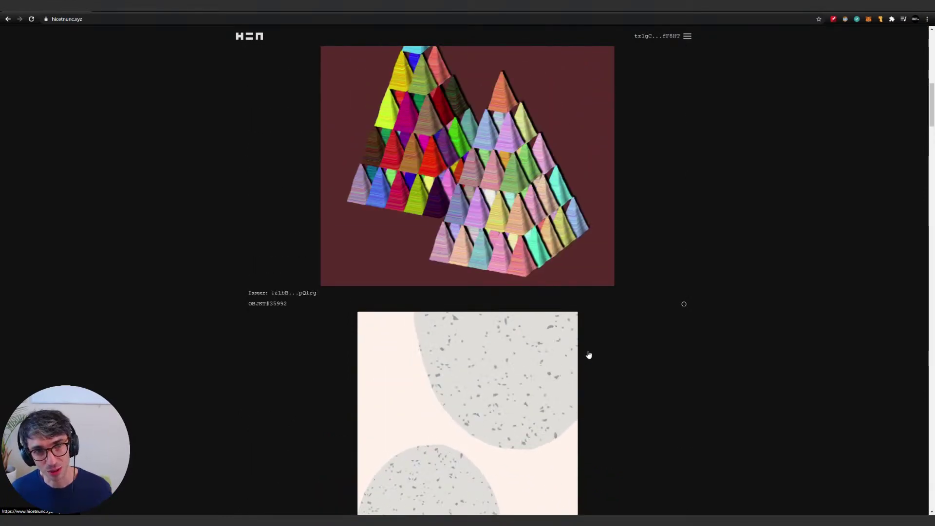
pyautogui.scroll(7, 588, 354)
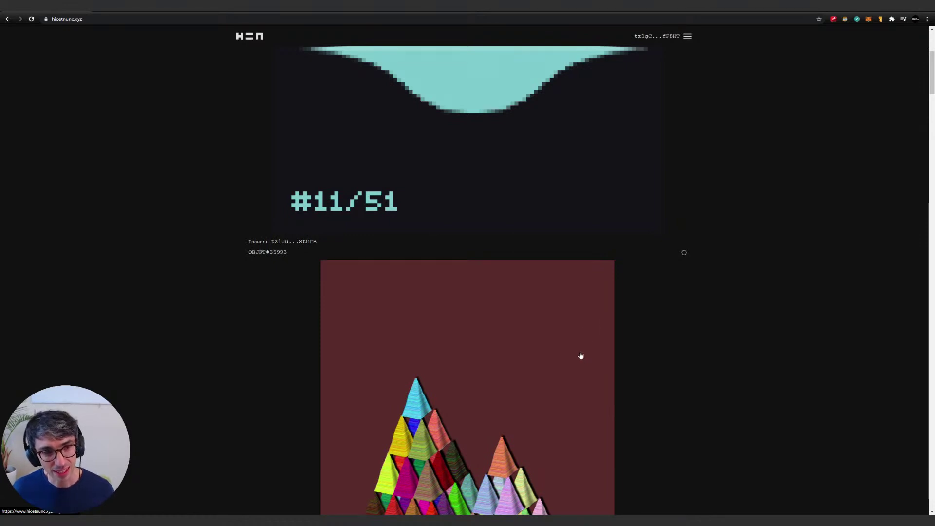
pyautogui.scroll(3, 581, 355)
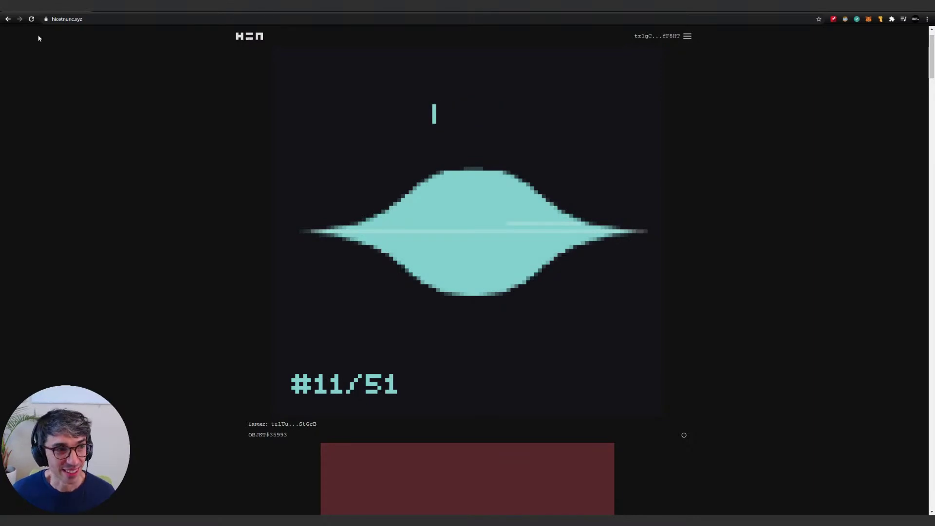
# Return to the CBaileyFilm profile, open OBJKT#32686 and review its image, editions, collect price, title, description and tags
pyautogui.click(7, 19)
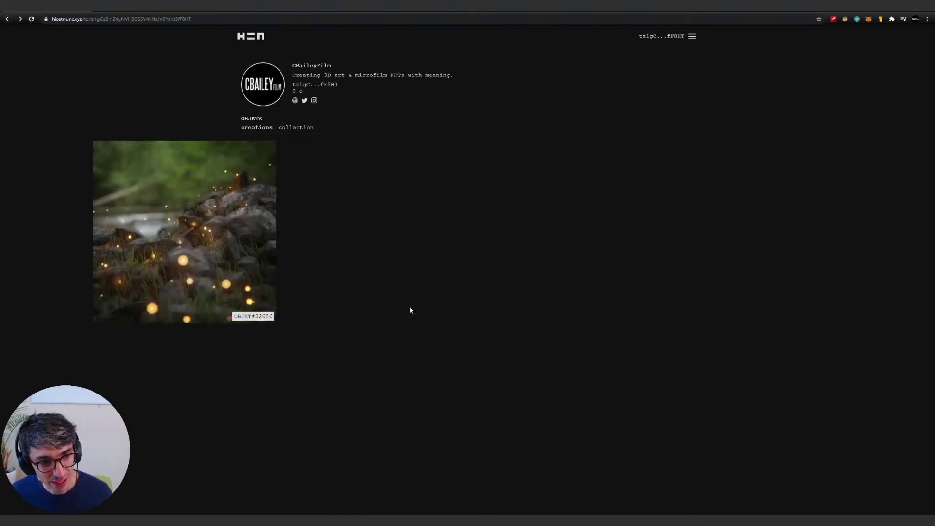
pyautogui.hotkey('alt', 'Right')
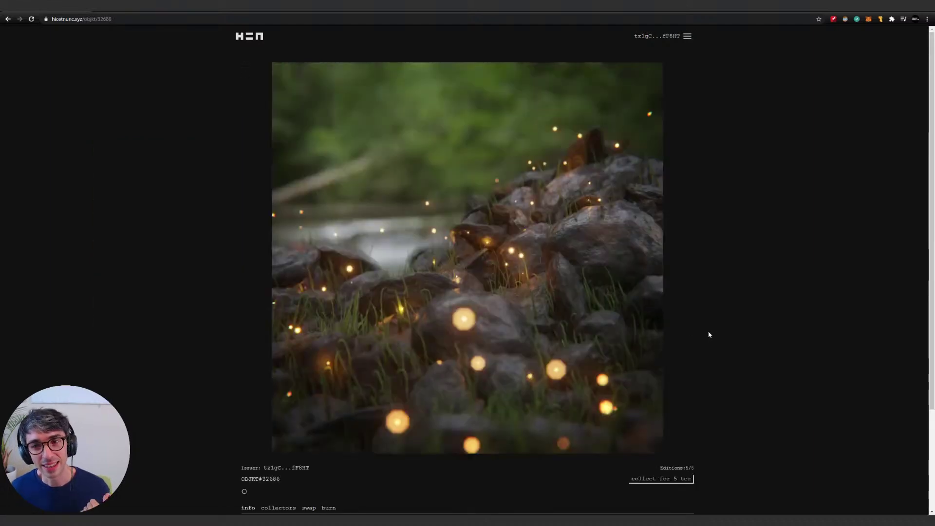
pyautogui.scroll(-2, 733, 339)
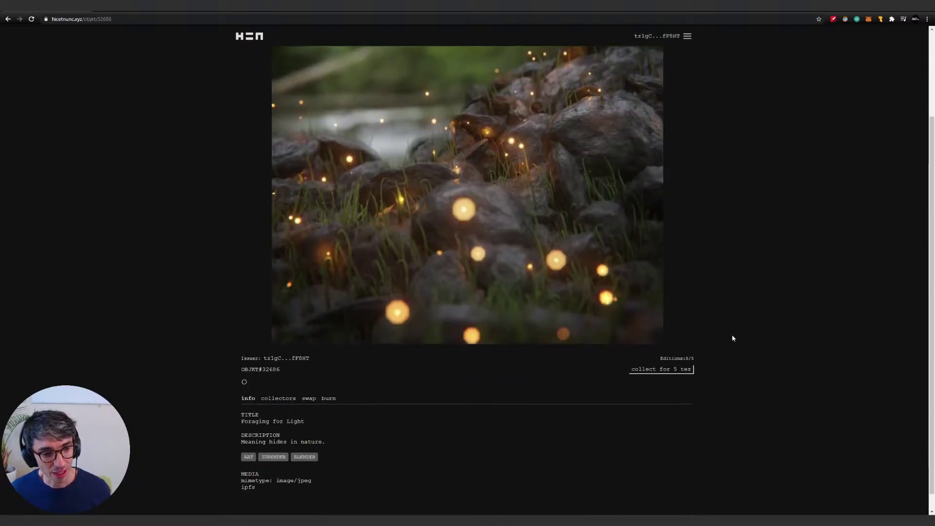
pyautogui.scroll(2, 734, 338)
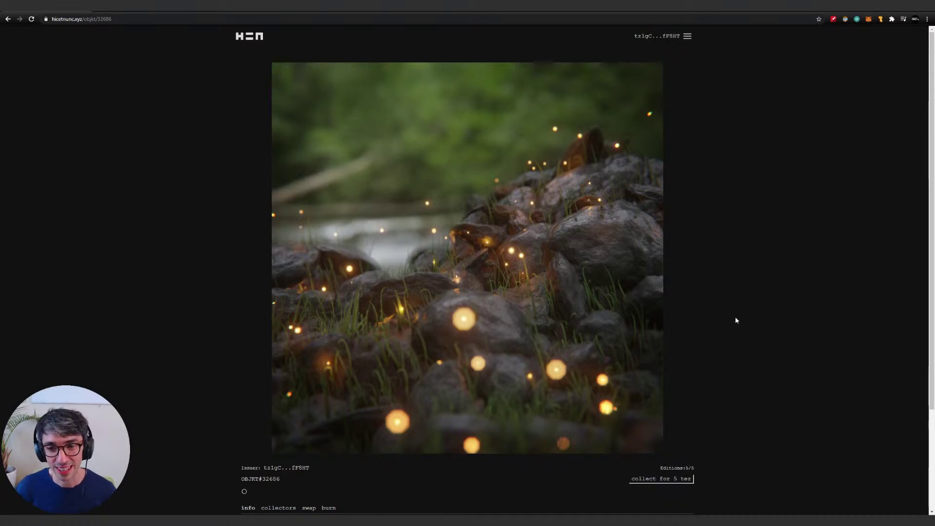
pyautogui.scroll(-2, 792, 348)
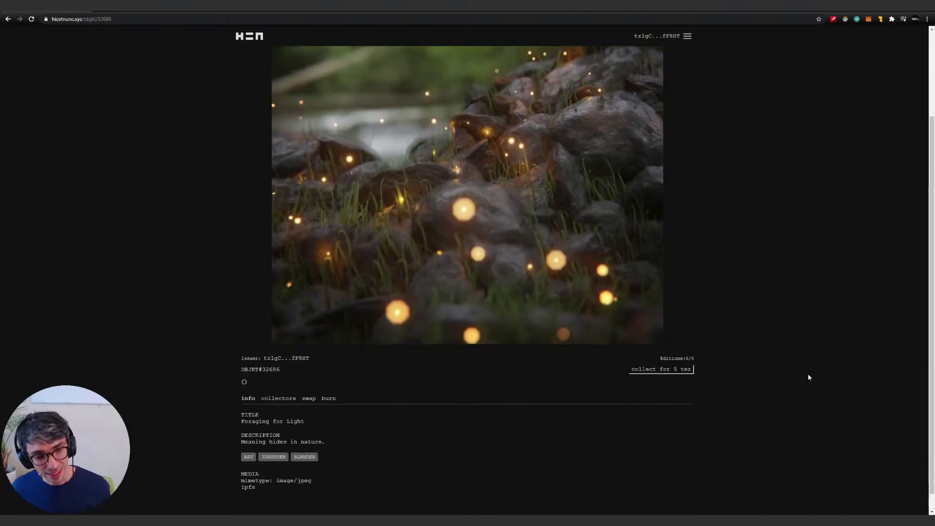
pyautogui.scroll(2, 749, 402)
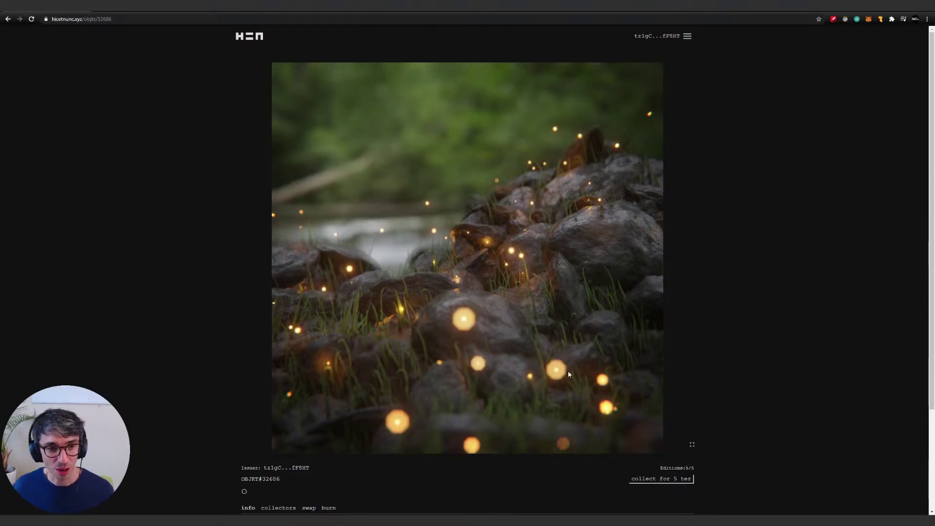
pyautogui.scroll(-2, 730, 326)
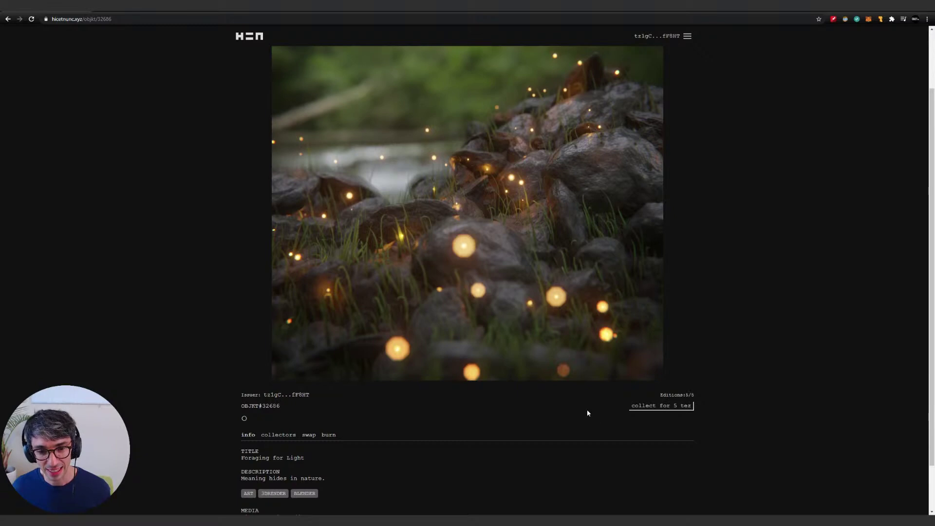
pyautogui.scroll(2, 692, 501)
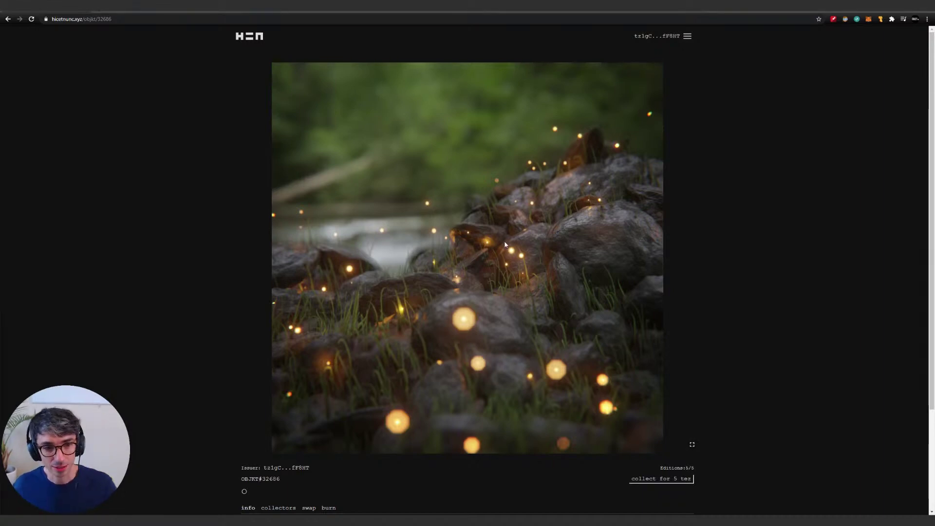
# Look over the OBJKT#32686 page again, from the full artwork to its editions, collect price and info section
pyautogui.scroll(-3, 777, 288)
pyautogui.scroll(3, 784, 285)
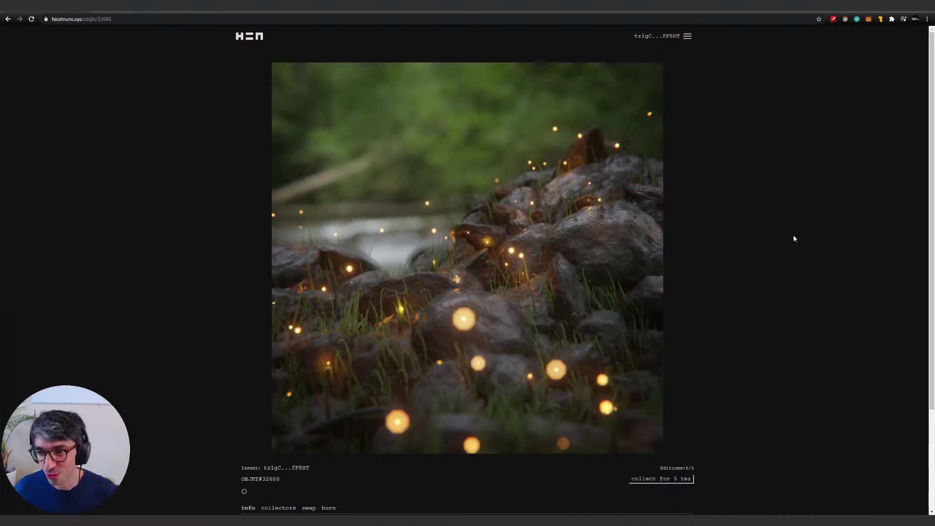
pyautogui.scroll(-2, 792, 236)
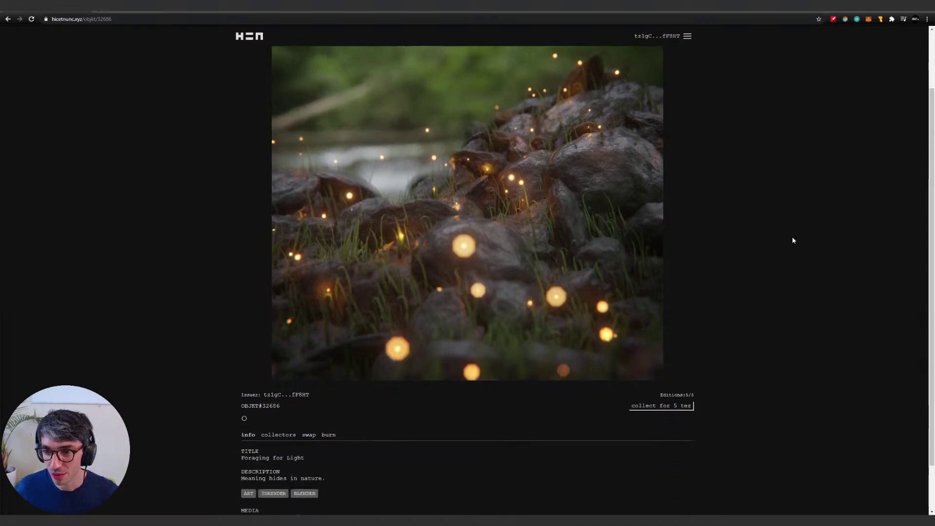
pyautogui.scroll(2, 648, 232)
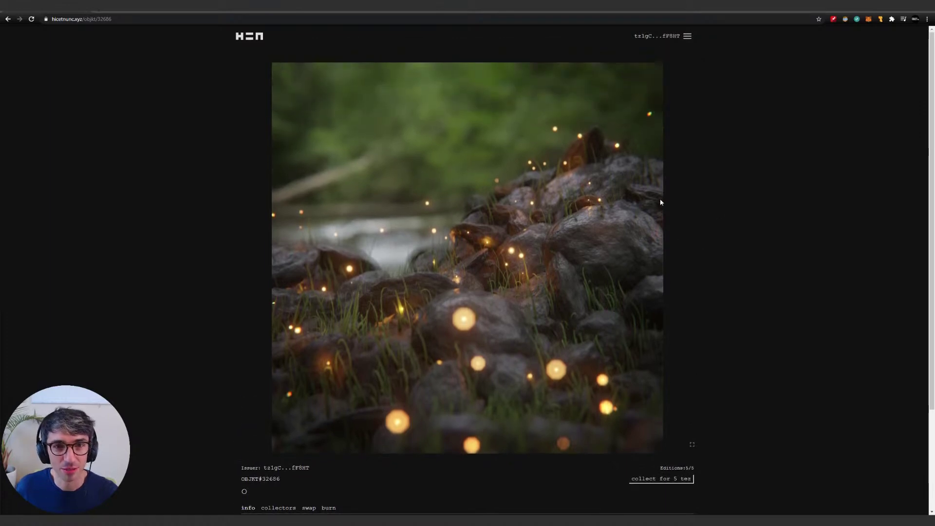
pyautogui.scroll(-1, 847, 241)
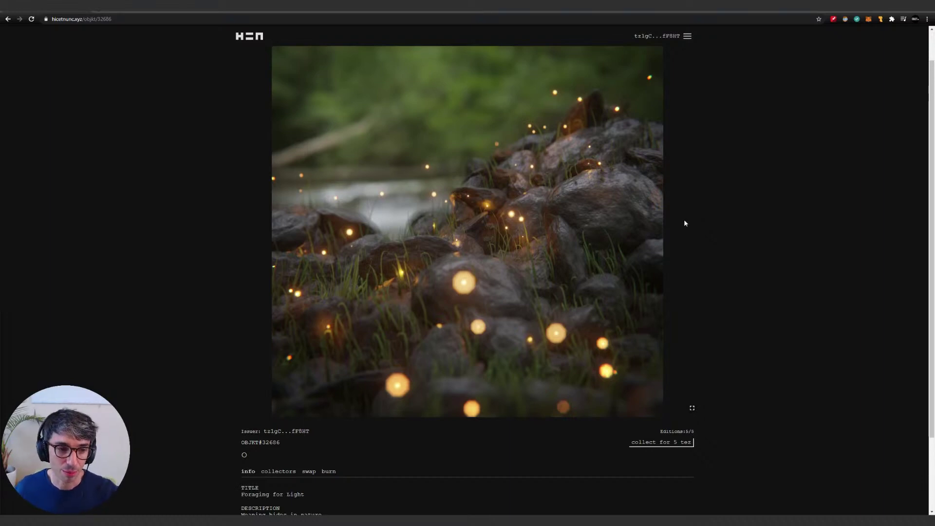
pyautogui.scroll(-1, 685, 220)
pyautogui.scroll(2, 680, 224)
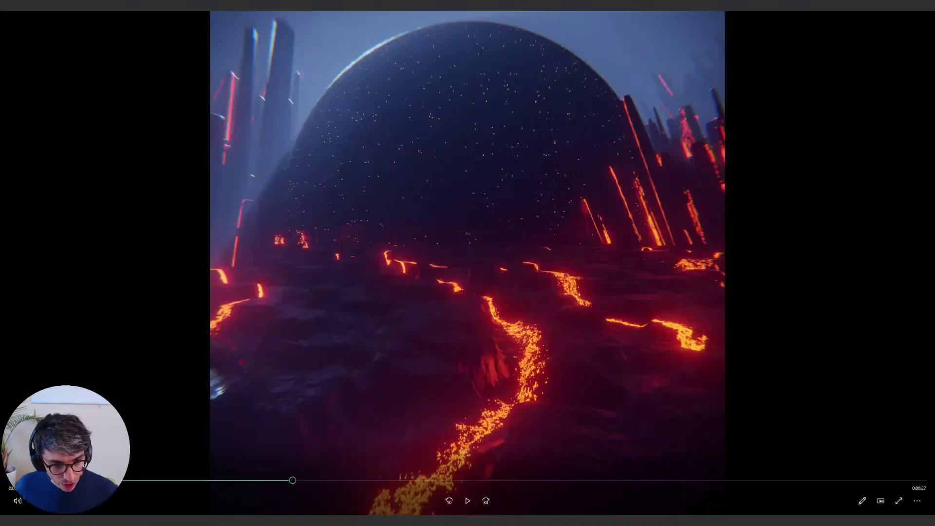
# Switch to the media player and play parts of the lava landscape video, leaving it paused
pyautogui.click(467, 502)
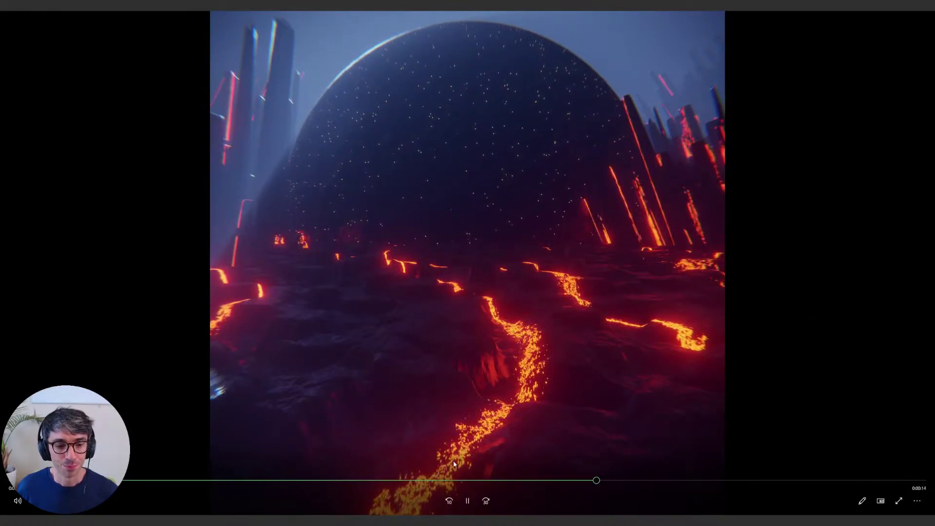
pyautogui.click(469, 502)
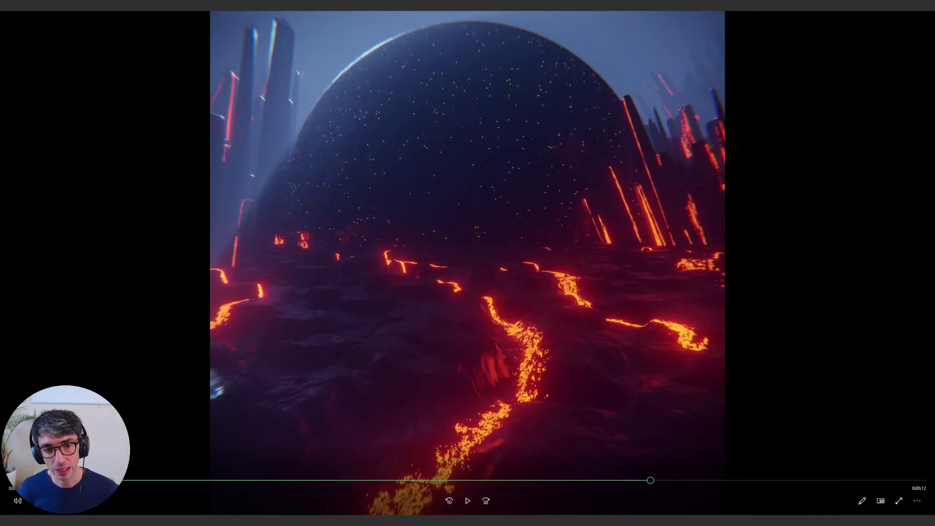
pyautogui.click(917, 501)
pyautogui.click(918, 502)
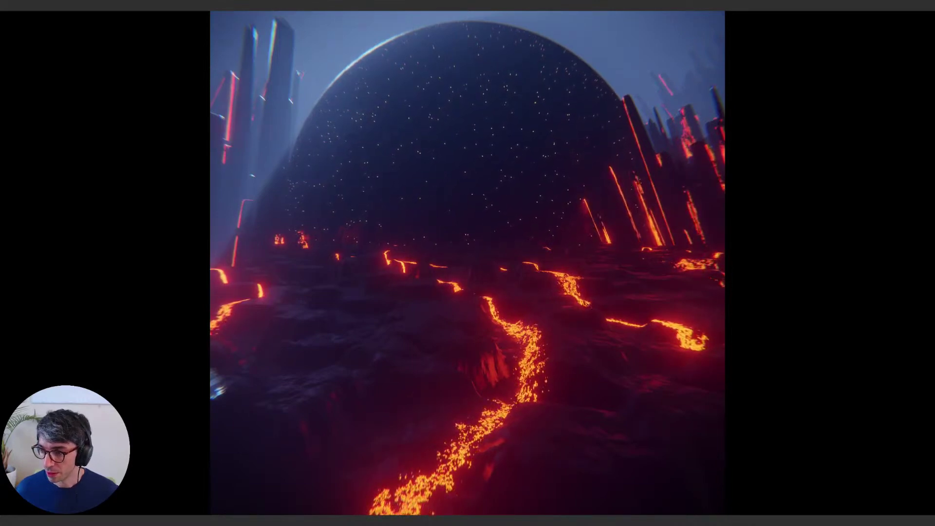
pyautogui.moveTo(680, 307)
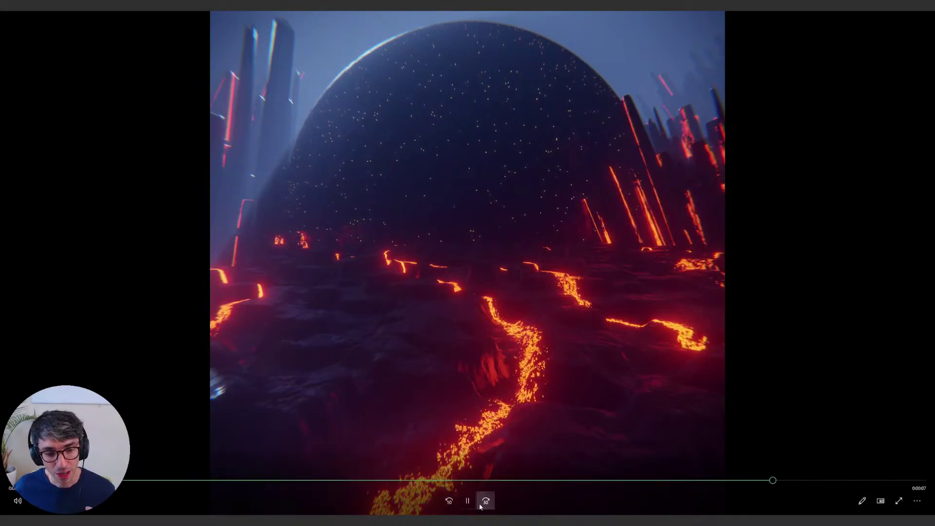
pyautogui.click(473, 503)
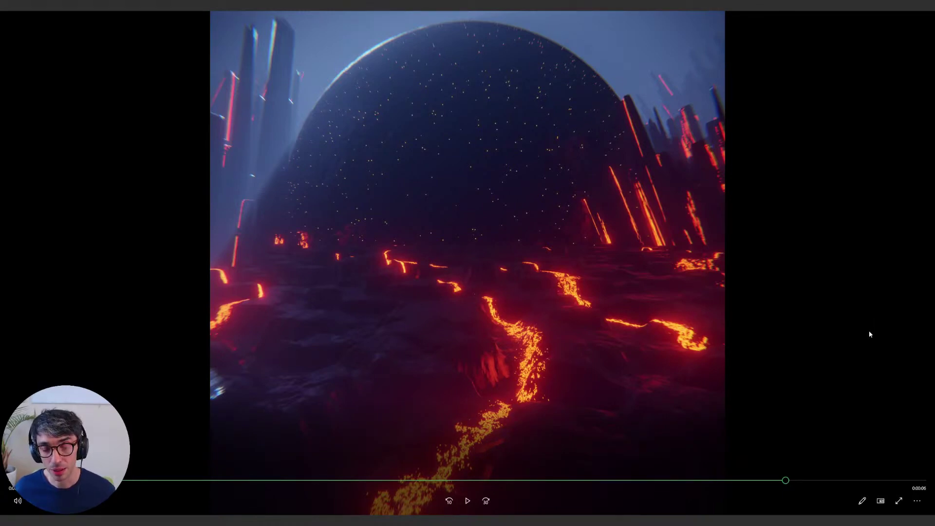
# View the paused lava video full screen, restore its window and return to the browser showing OBJKT#32686
pyautogui.click(899, 502)
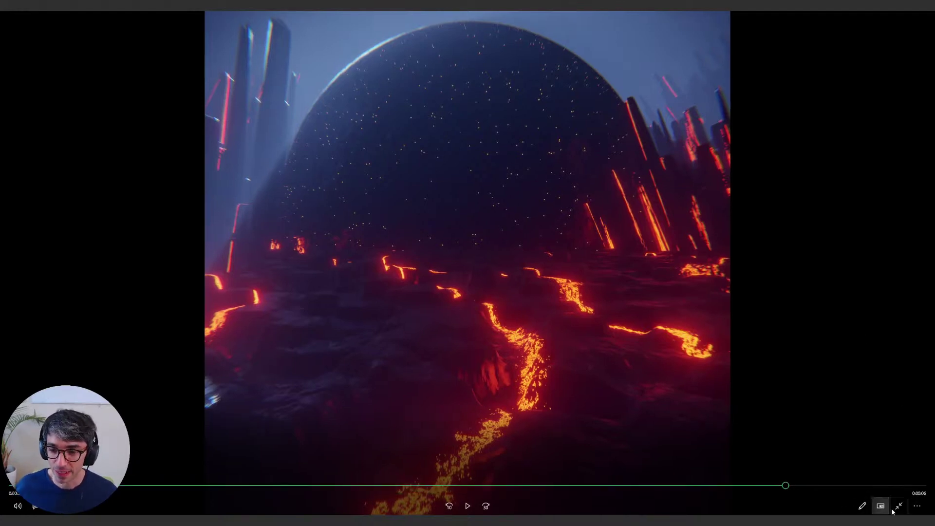
pyautogui.press('Escape')
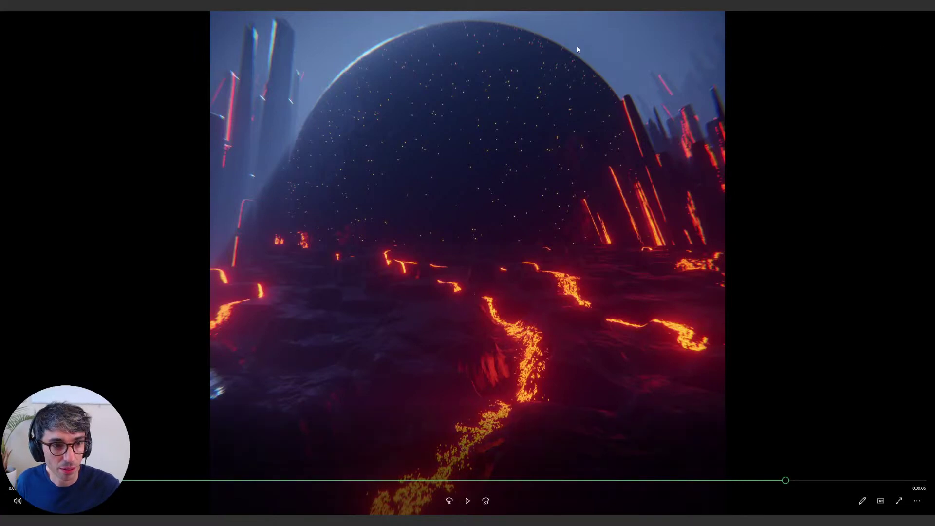
pyautogui.click(923, 8)
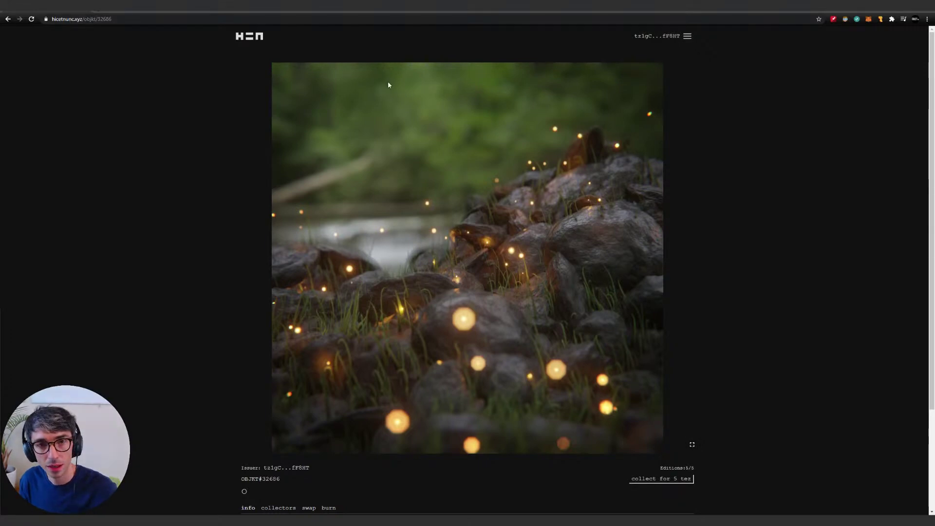
# Open the hicetnunc.xyz mint form for a new OBJKT and enter the title "Edge Of The Universe"
pyautogui.click(688, 36)
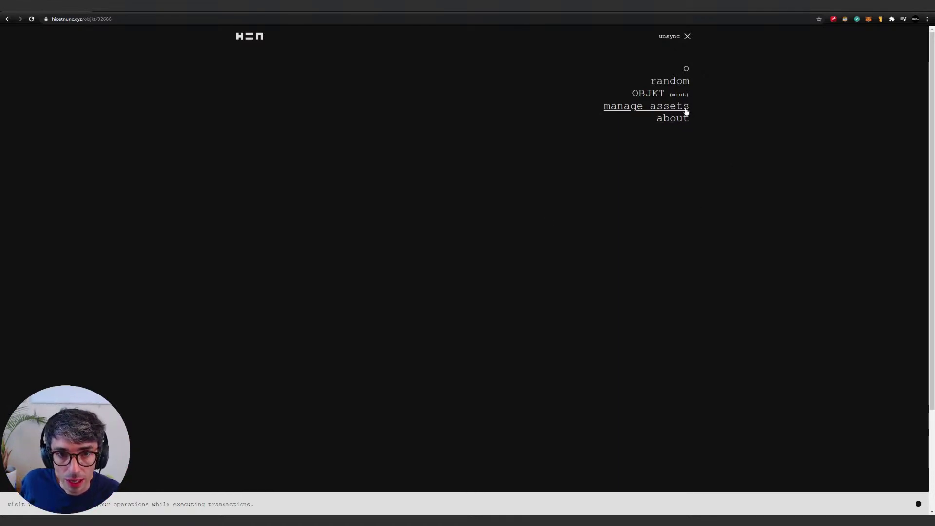
pyautogui.click(668, 95)
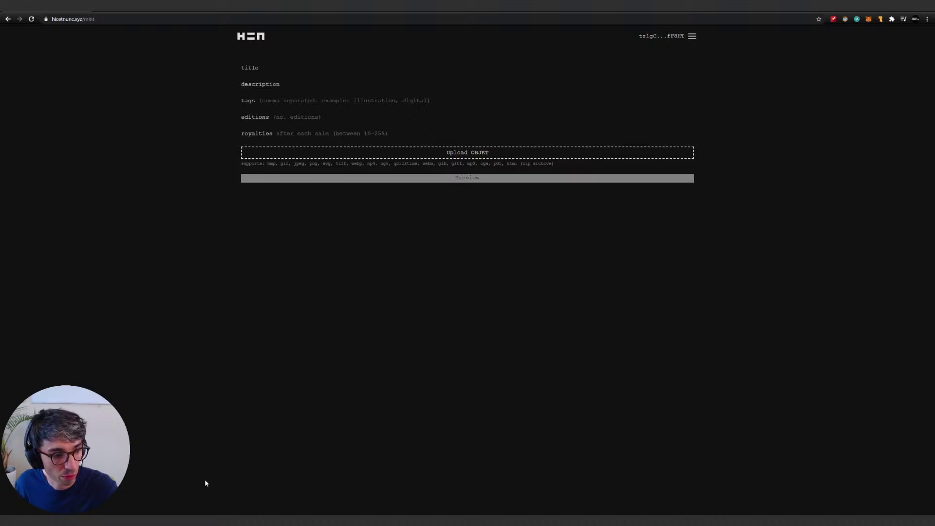
pyautogui.moveTo(934, 245)
pyautogui.mouseDown()
pyautogui.moveTo(632, 245)
pyautogui.moveTo(934, 245)
pyautogui.mouseUp()
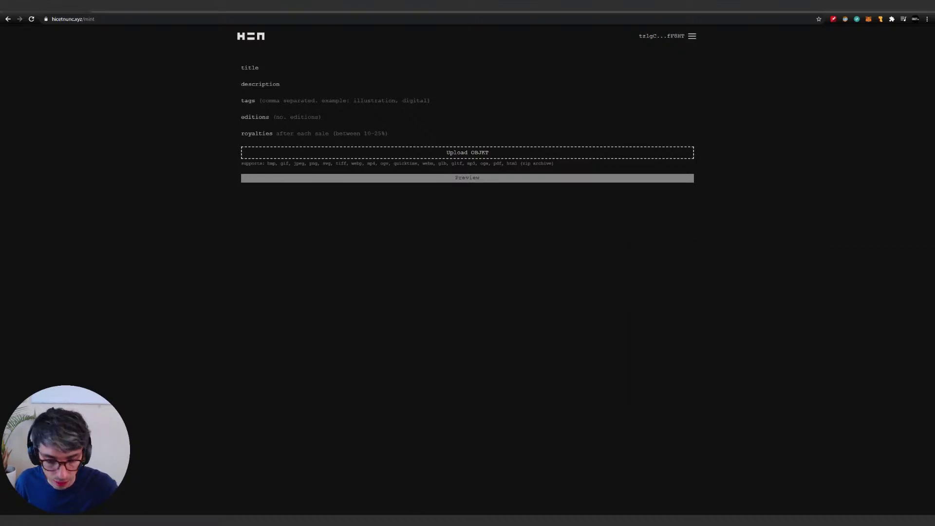
pyautogui.write('Edge Of The Universe')
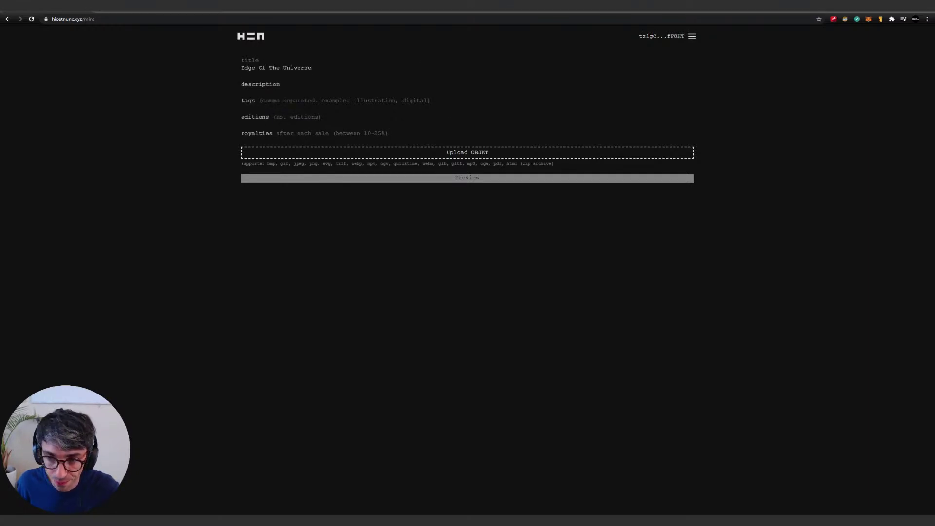
# Add the description "What lies beyond the horizon of what we know?" and the tags Art, Microfilm, Blender, Eevee, Music, Sfx, looping and the creator's handle
pyautogui.click(487, 83)
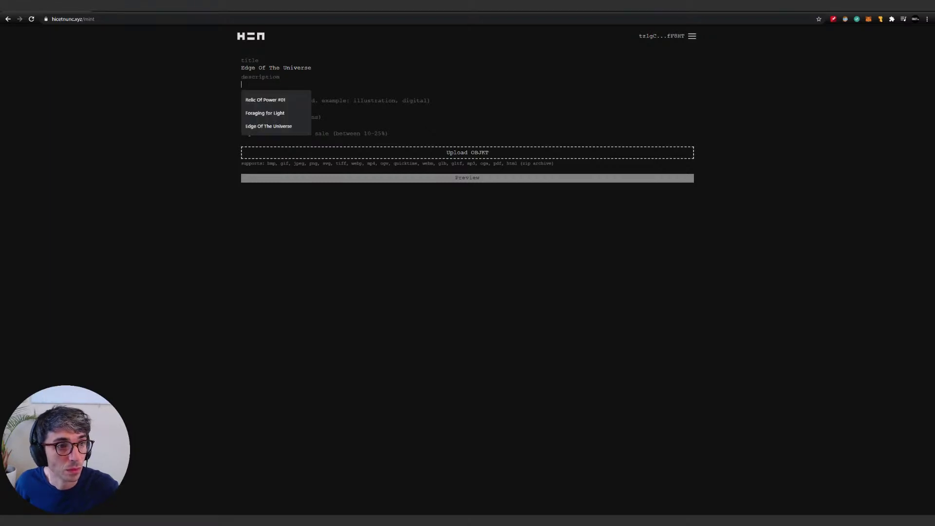
pyautogui.write('What lies beyond the horizon of what we know?')
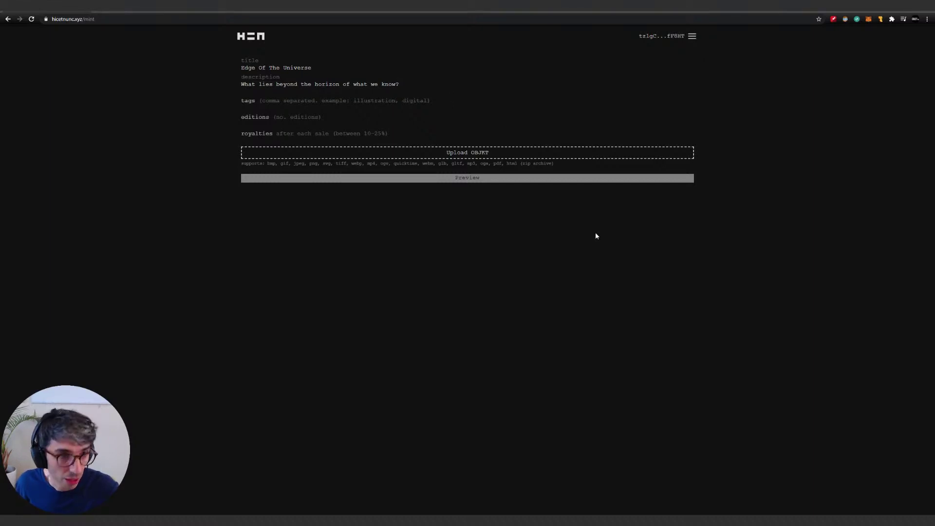
pyautogui.press('Tab')
pyautogui.press('Down')
pyautogui.press('Return')
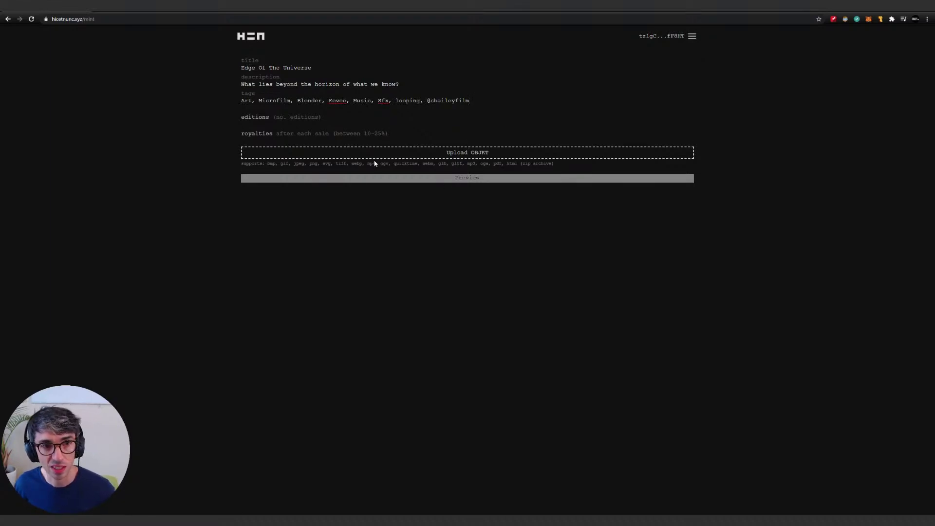
# Choose Edge Of The Universe.mp4 as the file to upload for the new OBJKT
pyautogui.click(293, 118)
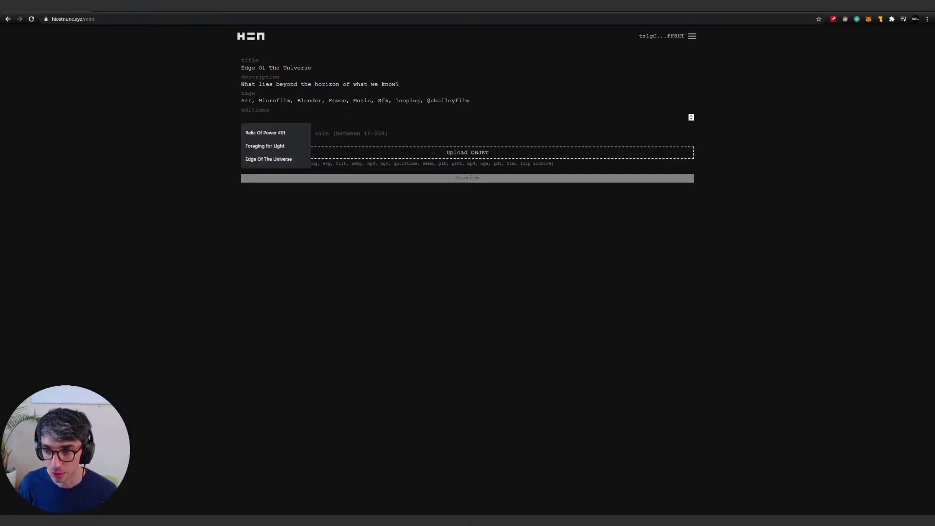
pyautogui.click(754, 301)
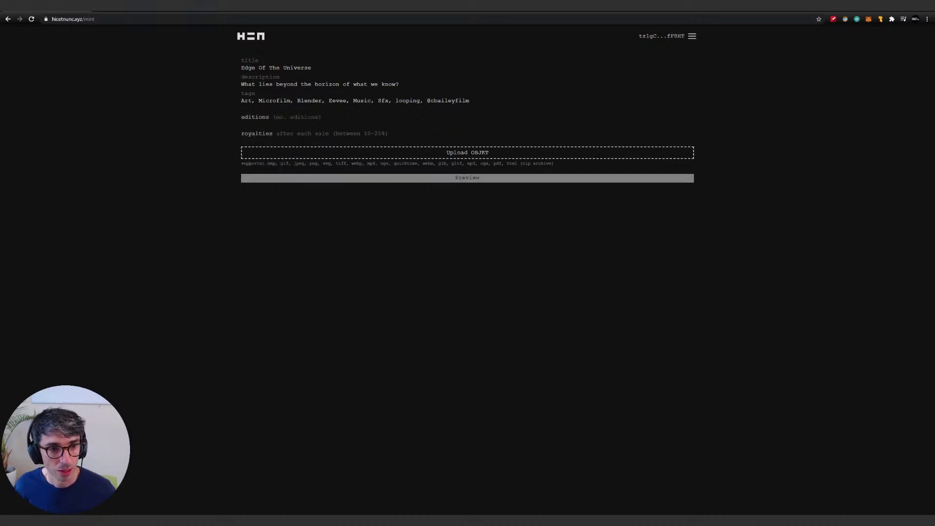
pyautogui.click(470, 153)
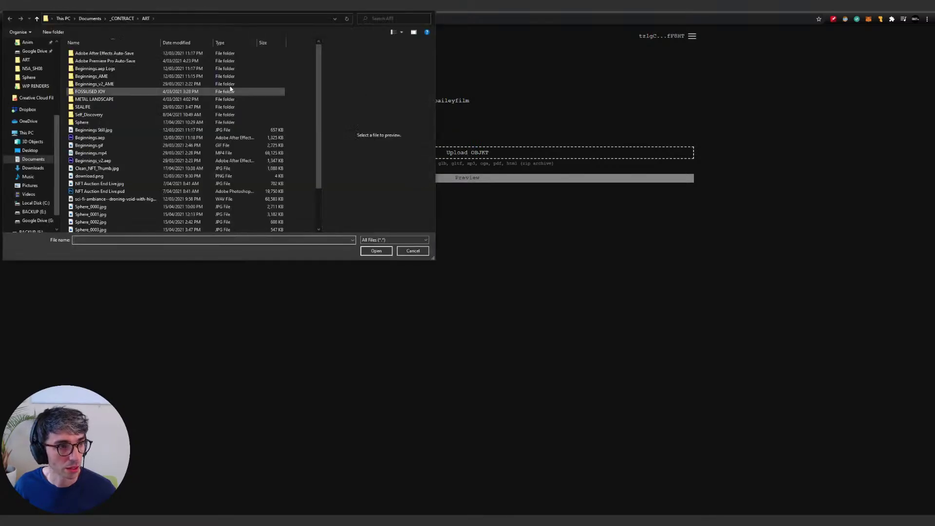
pyautogui.moveTo(162, 5); pyautogui.dragTo(162, 522)
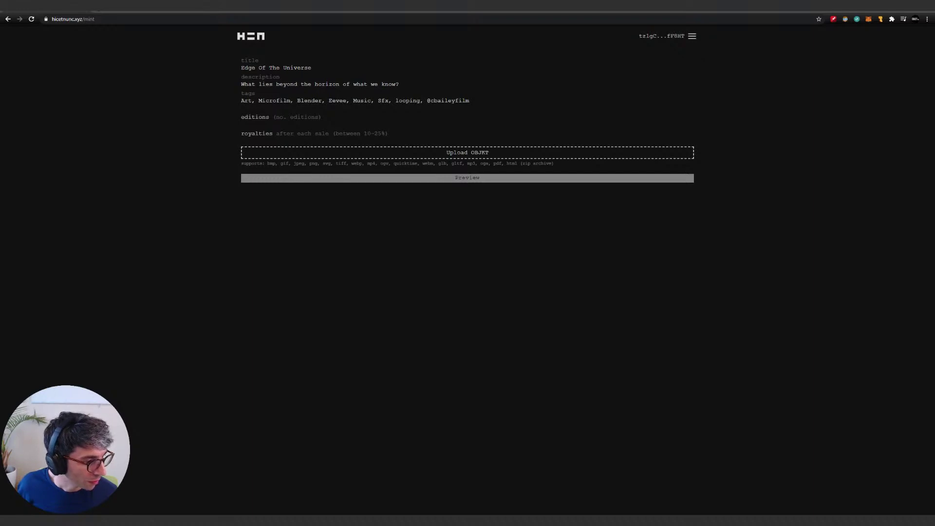
pyautogui.press('Return')
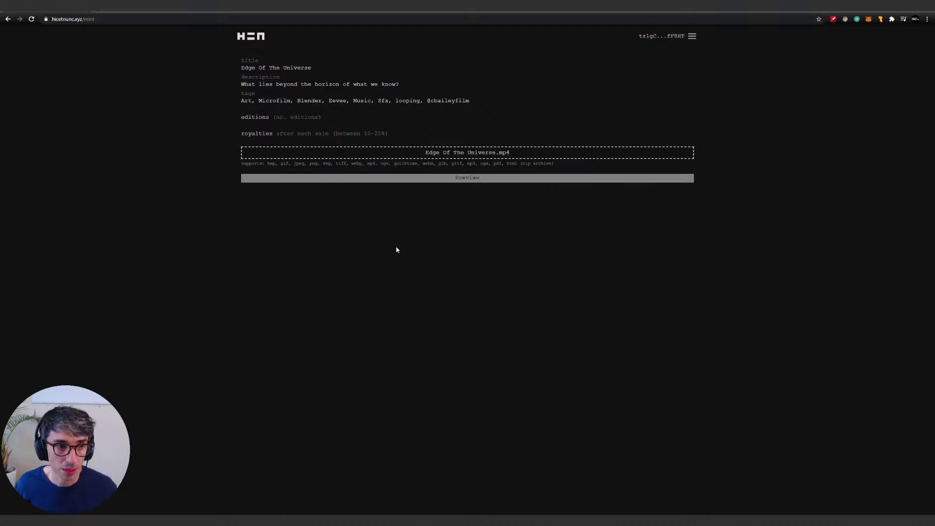
# Set the number of editions to 5 and the royalties to 10 percent
pyautogui.click(690, 117)
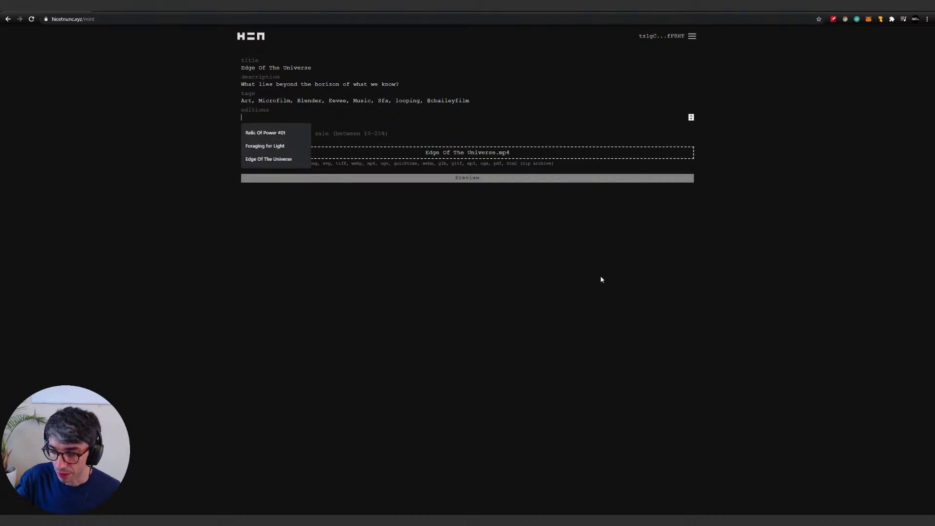
pyautogui.write('5')
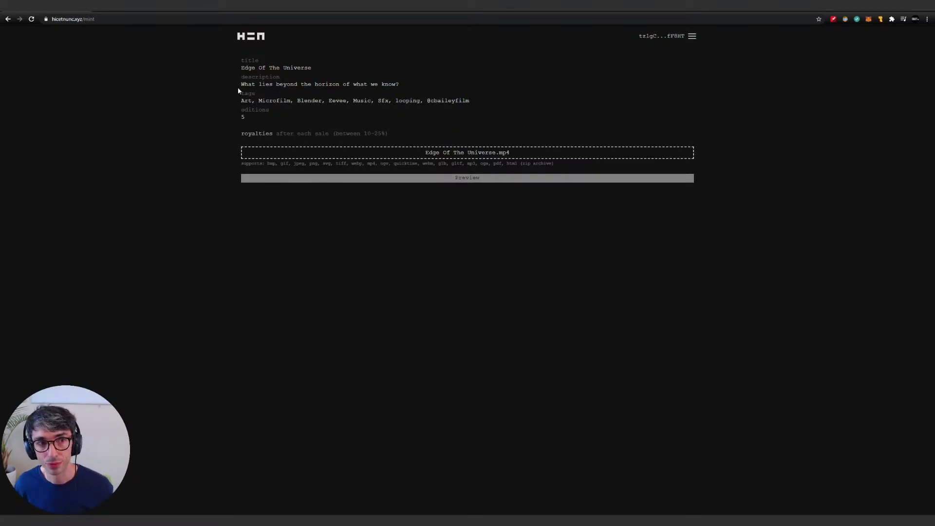
pyautogui.click(341, 133)
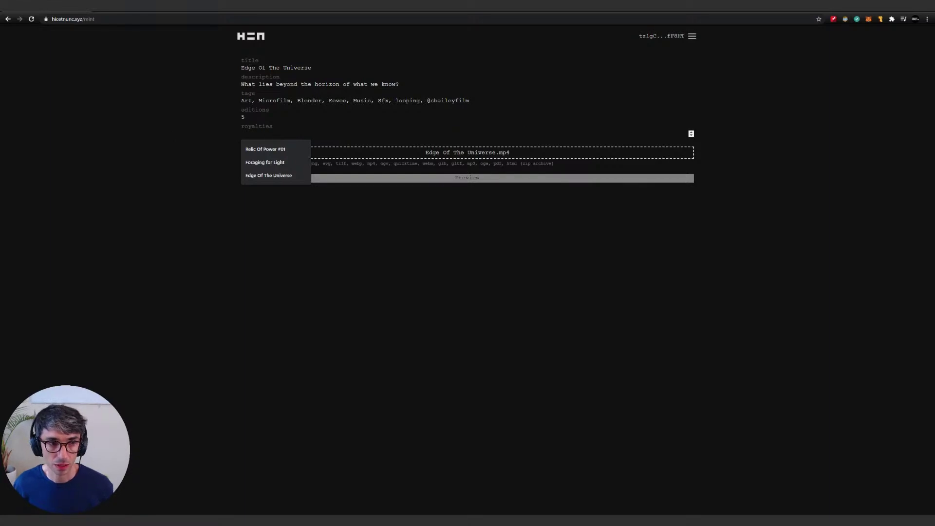
pyautogui.click(220, 129)
pyautogui.click(253, 133)
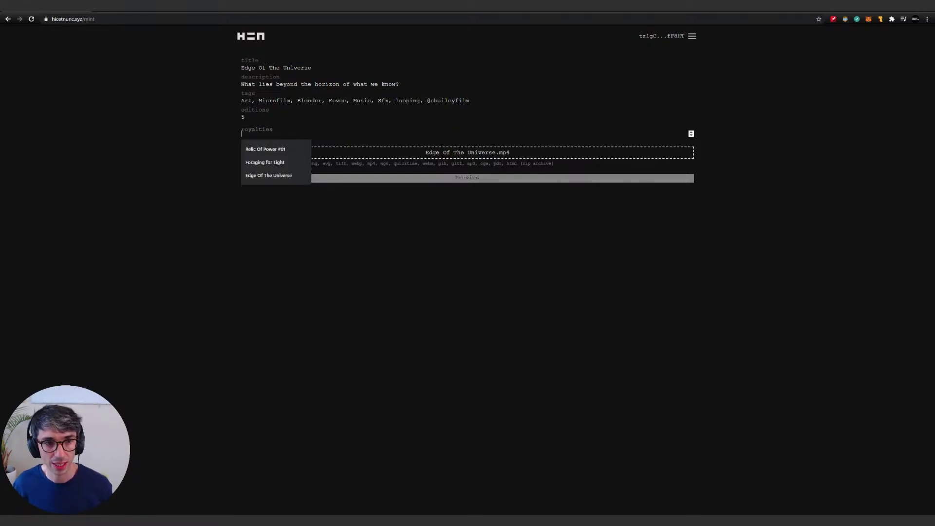
pyautogui.write('10')
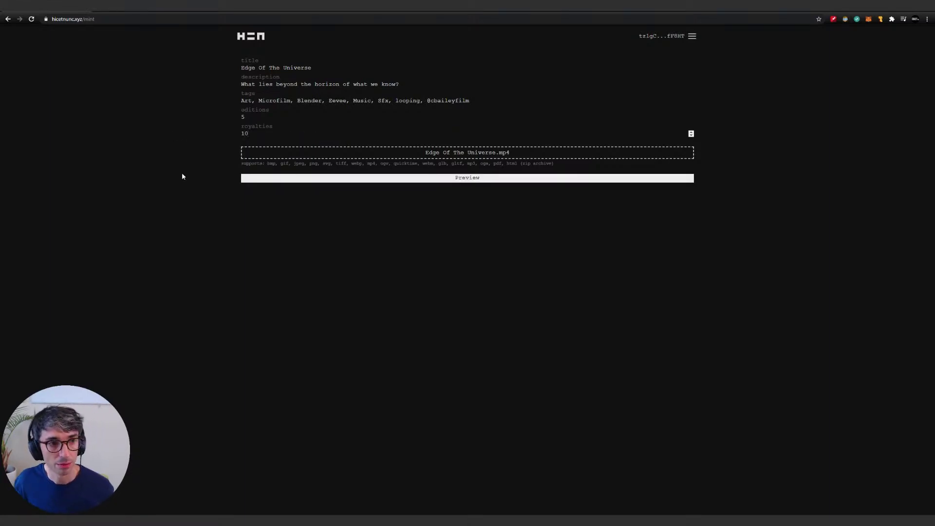
pyautogui.click(183, 176)
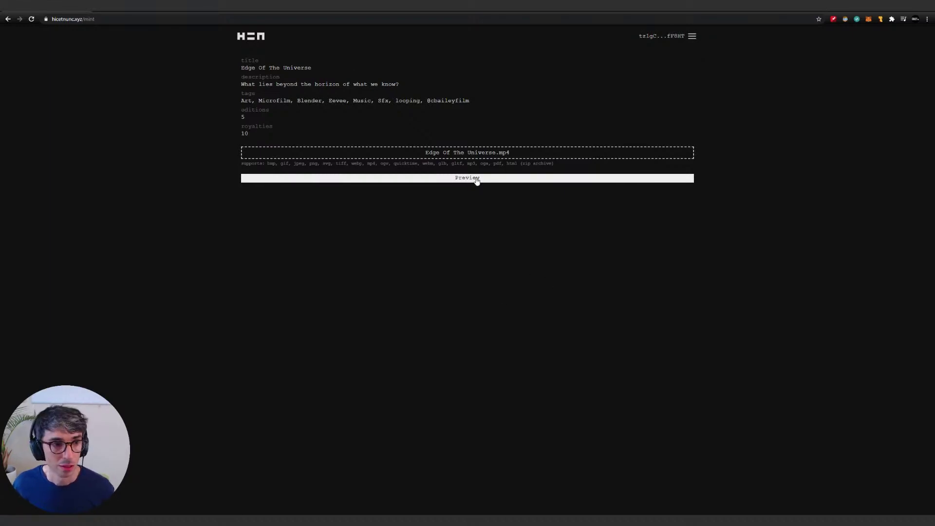
# Preview the OBJKT, pause its video and check the title, description, tags, minting cost and royalties
pyautogui.click(419, 180)
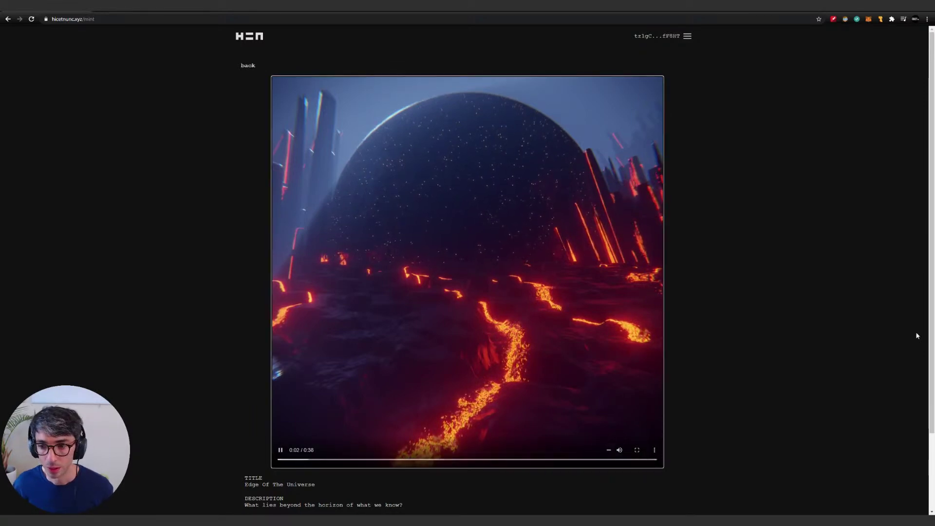
pyautogui.click(281, 450)
pyautogui.scroll(-2, 670, 409)
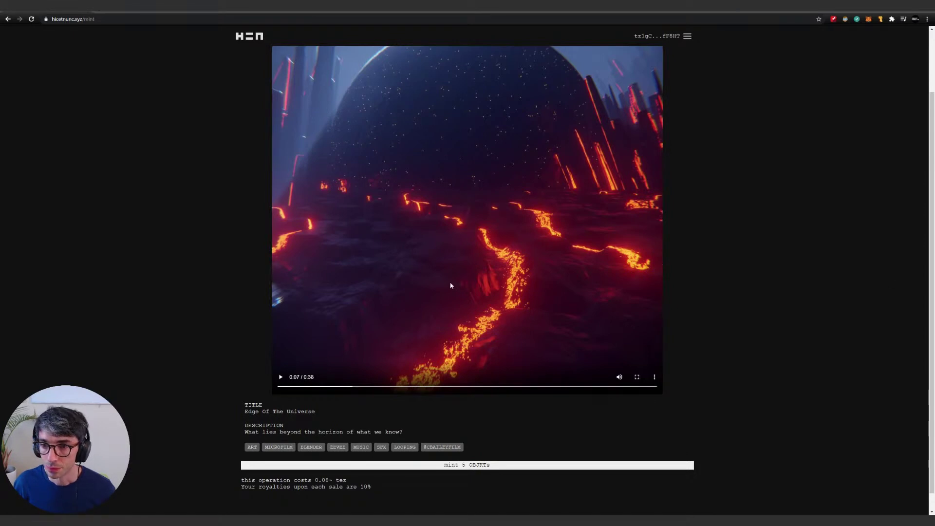
pyautogui.scroll(2, 450, 285)
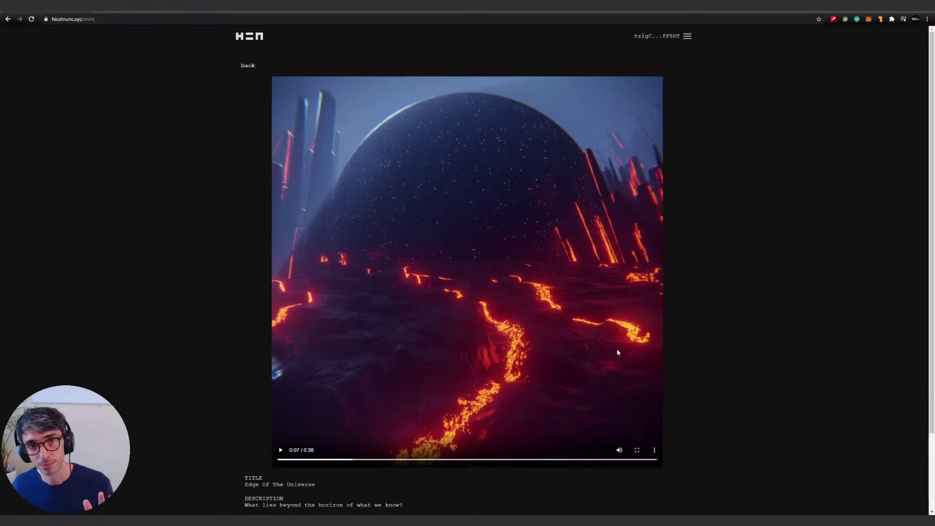
pyautogui.scroll(-2, 617, 348)
pyautogui.scroll(2, 617, 345)
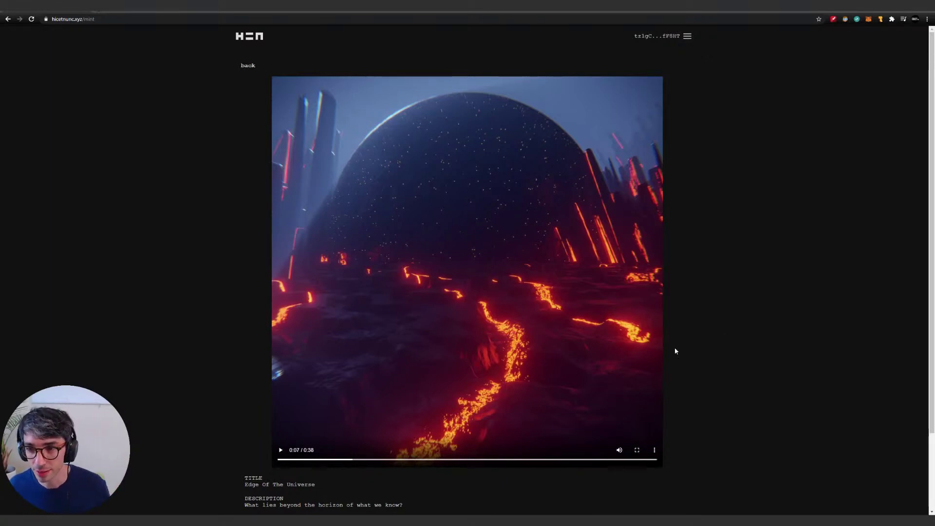
# Look over the Edge Of The Universe preview and its details once more, and mint the 5 OBJKTs
pyautogui.scroll(-2, 727, 295)
pyautogui.scroll(2, 580, 443)
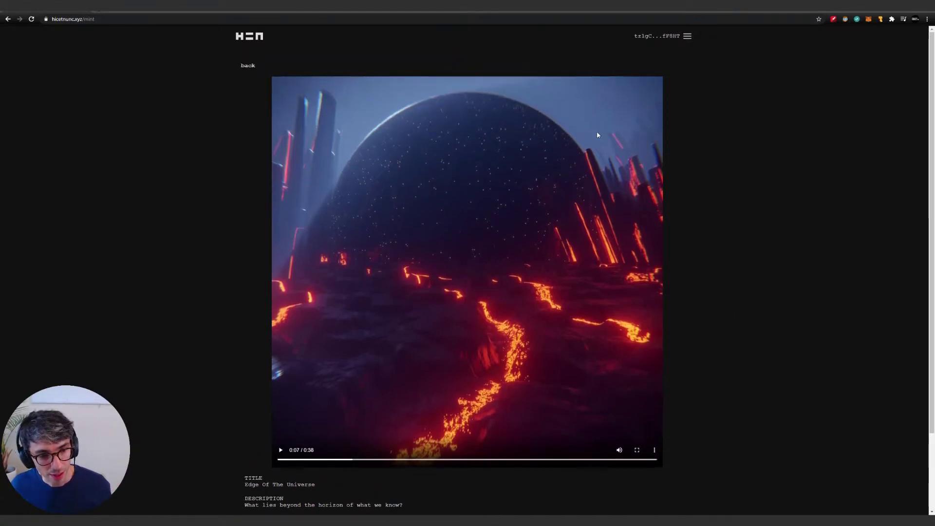
pyautogui.scroll(-2, 536, 438)
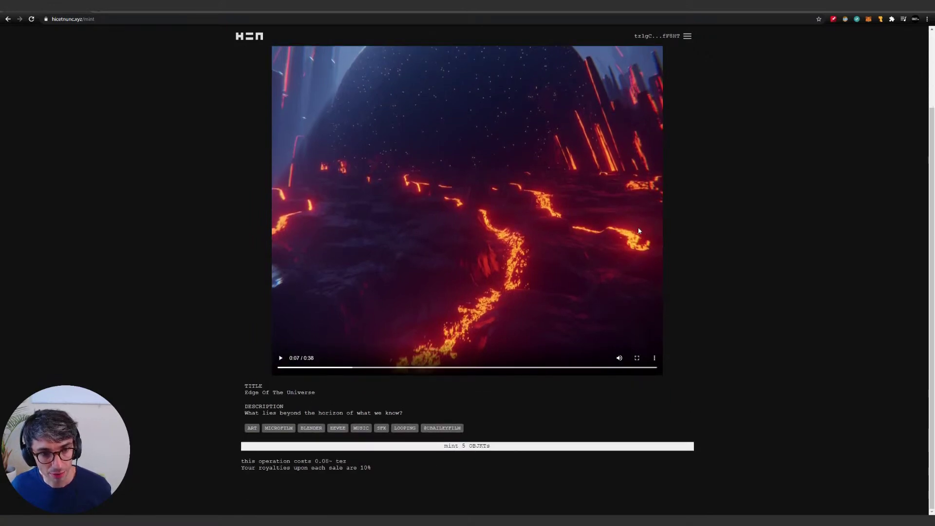
pyautogui.scroll(2, 560, 341)
pyautogui.scroll(-2, 629, 263)
pyautogui.scroll(-1, 373, 387)
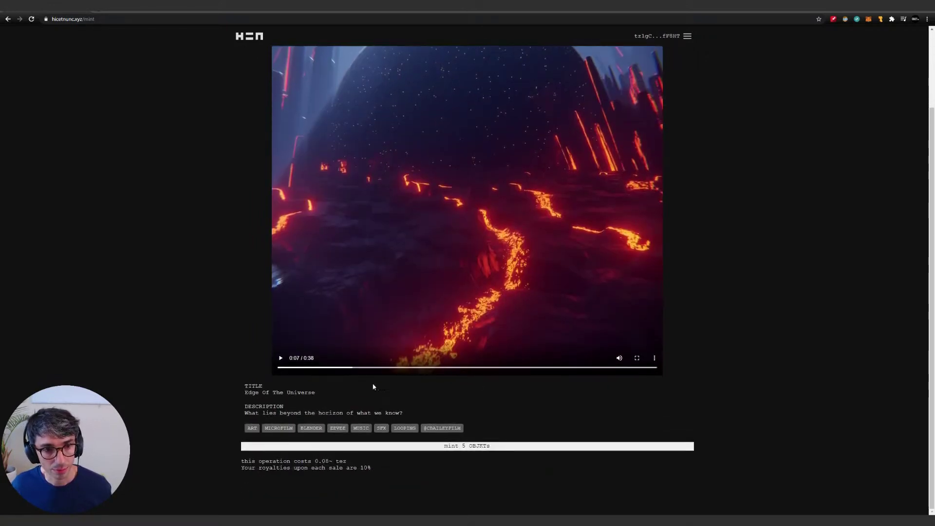
pyautogui.click(491, 447)
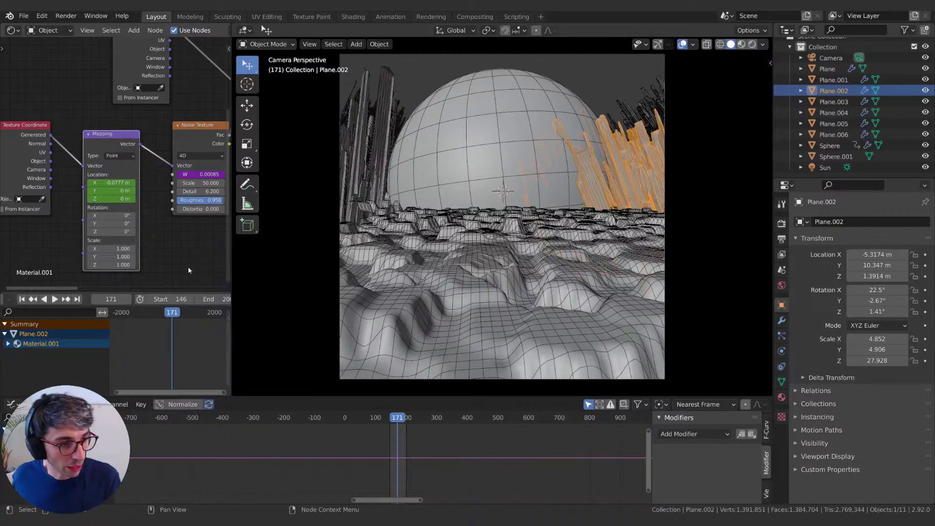
# Switch to the Blender scene, set the animation's start frame to 0 and move the playhead to frame 3
pyautogui.press('BackSpace')
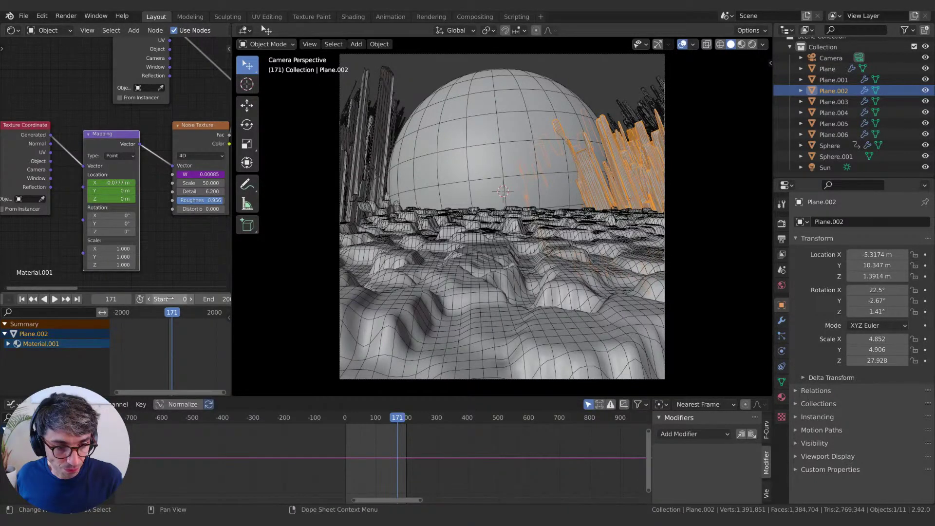
pyautogui.moveTo(370, 417); pyautogui.dragTo(346, 418)
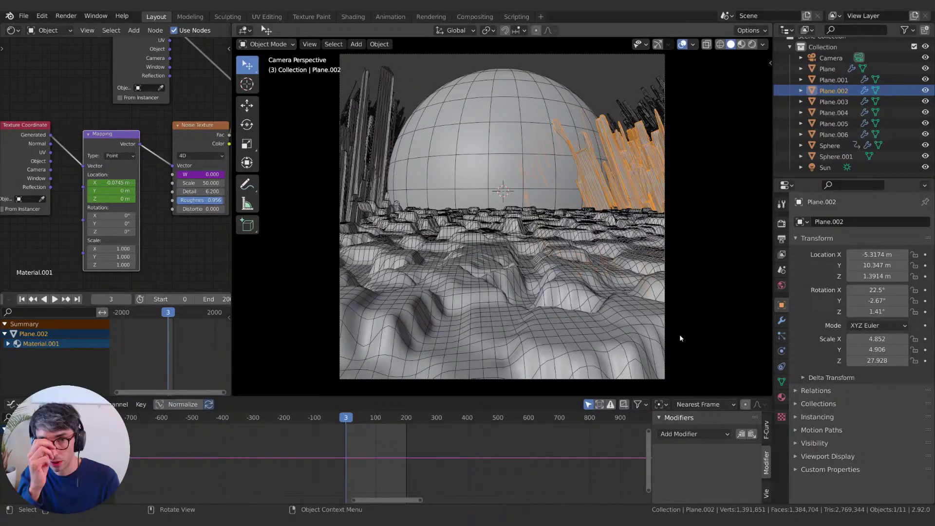
# Check the scene in rendered shading, select the ground Plane and show it in solid shading with overlays from outside the camera view
pyautogui.click(753, 45)
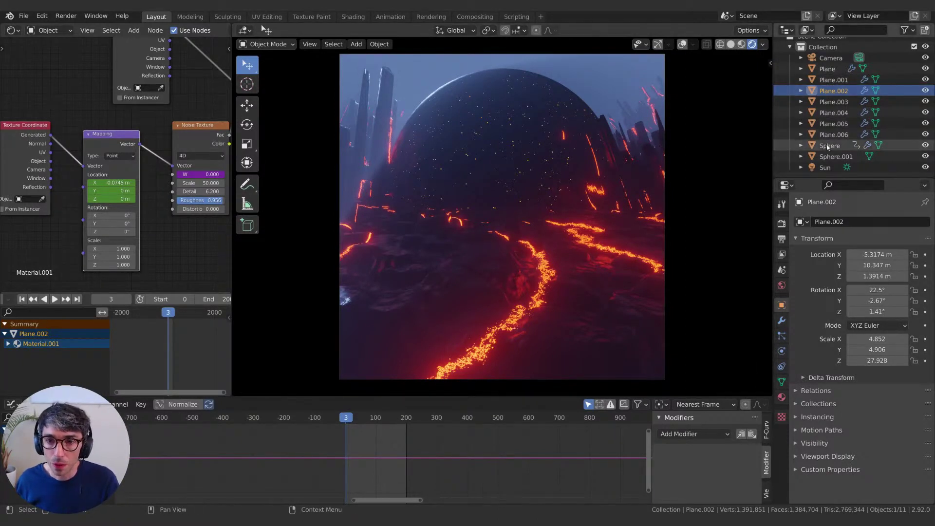
pyautogui.click(834, 167)
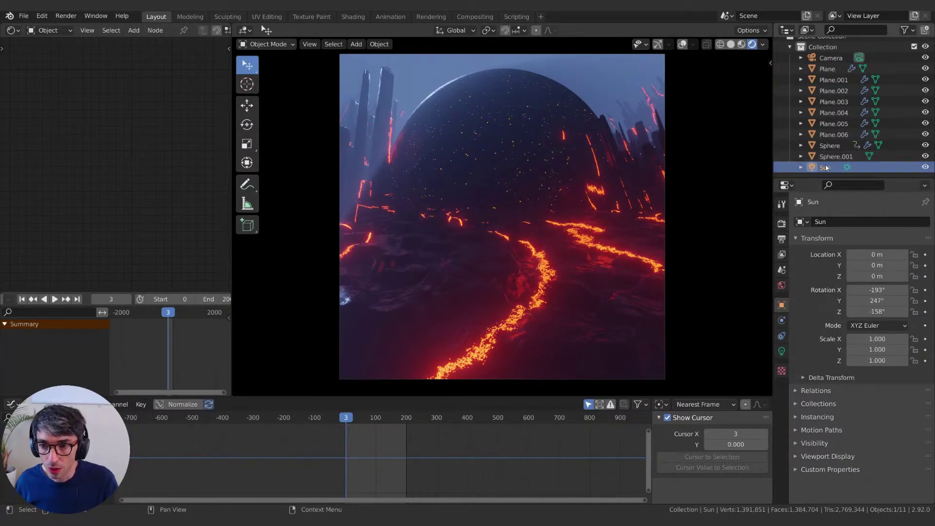
pyautogui.scroll(1, 828, 126)
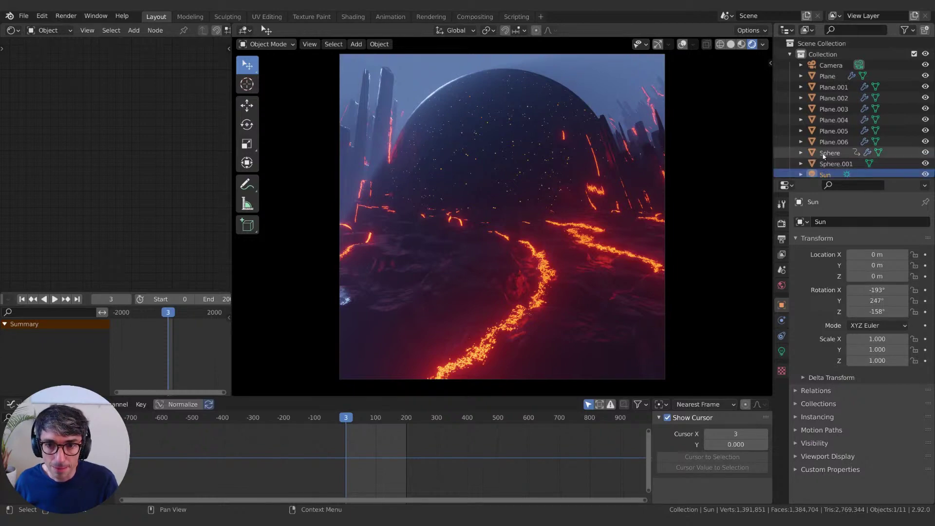
pyautogui.click(824, 78)
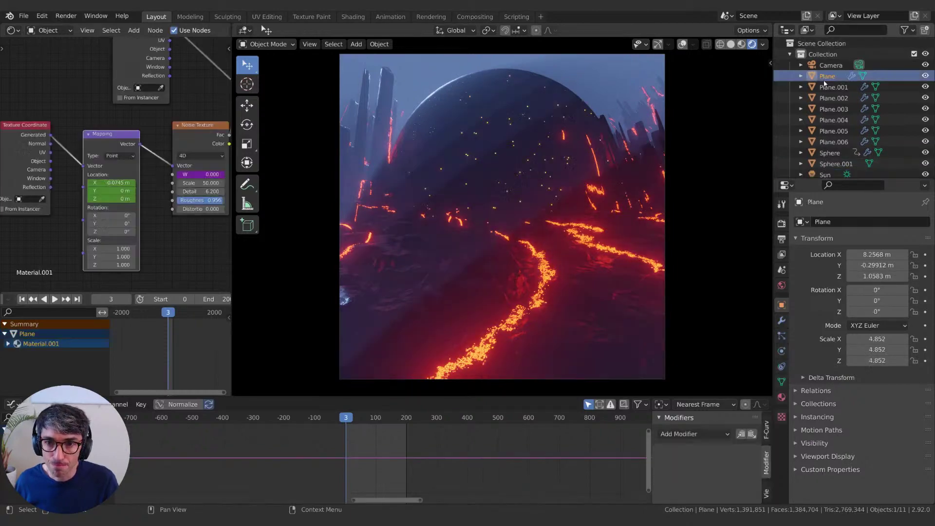
pyautogui.click(683, 44)
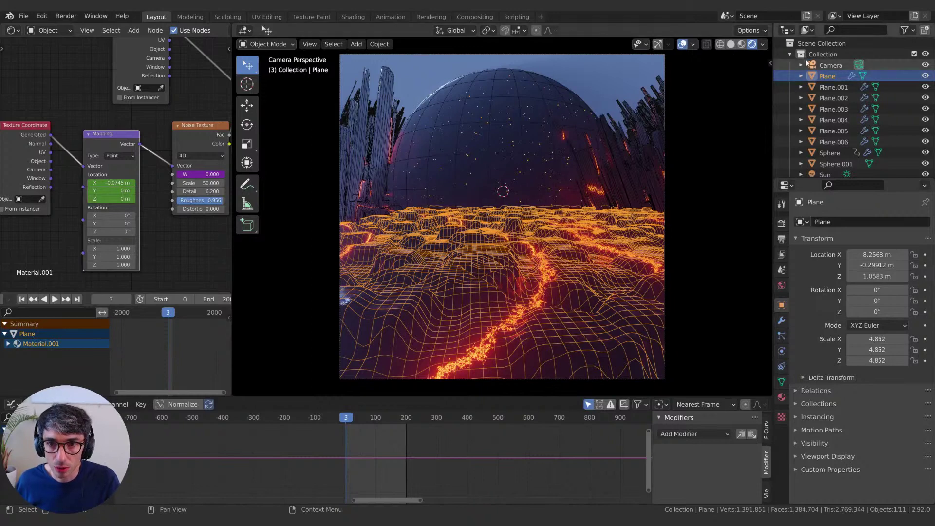
pyautogui.click(731, 44)
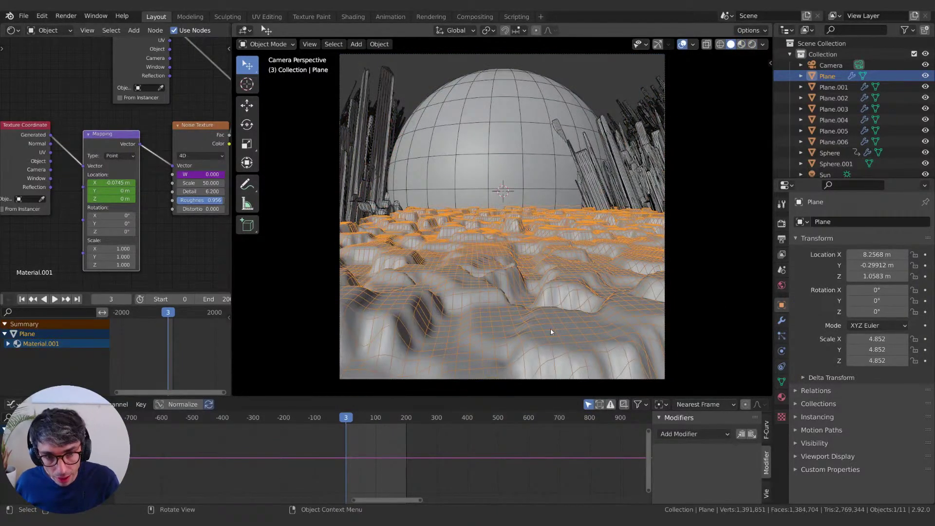
pyautogui.moveTo(434, 254); pyautogui.dragTo(547, 263)
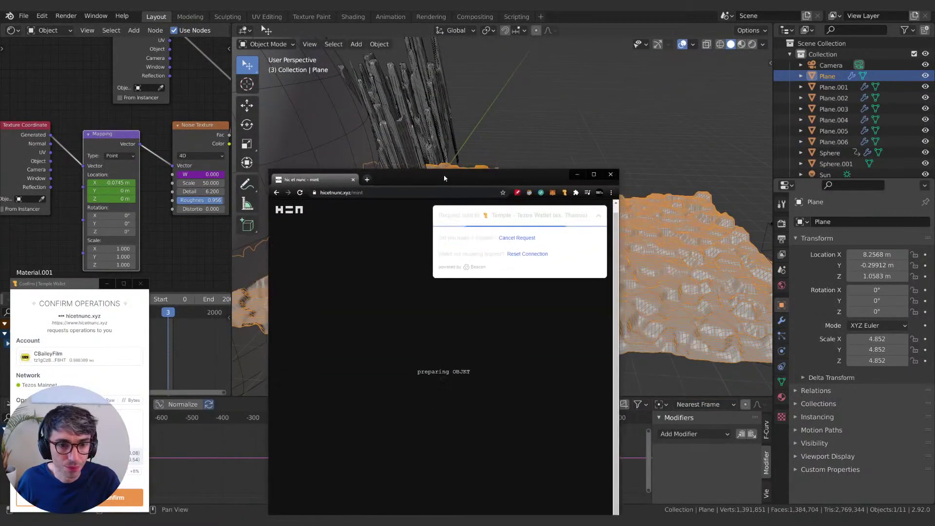
# Arrange the browser and Temple Wallet windows side by side and confirm the hicetnunc.xyz minting operation
pyautogui.moveTo(446, 174); pyautogui.dragTo(545, 162)
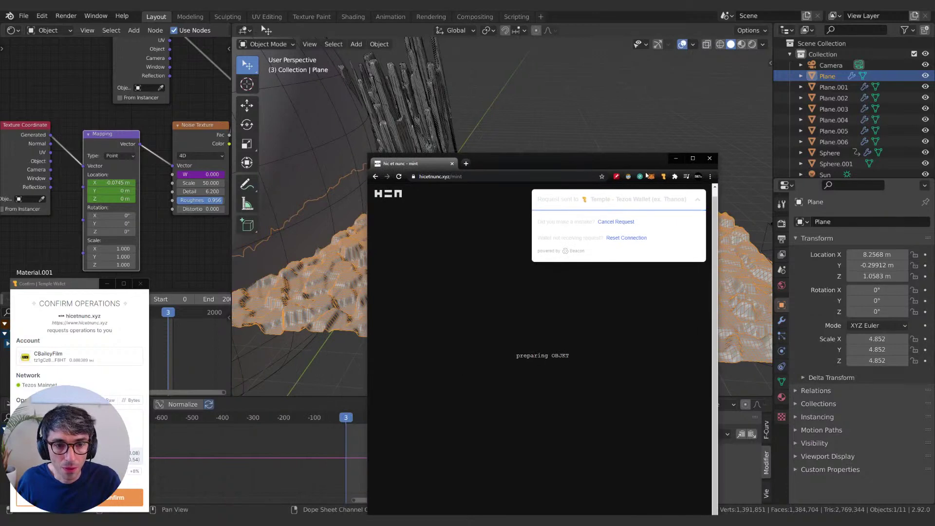
pyautogui.moveTo(53, 289); pyautogui.dragTo(792, 229)
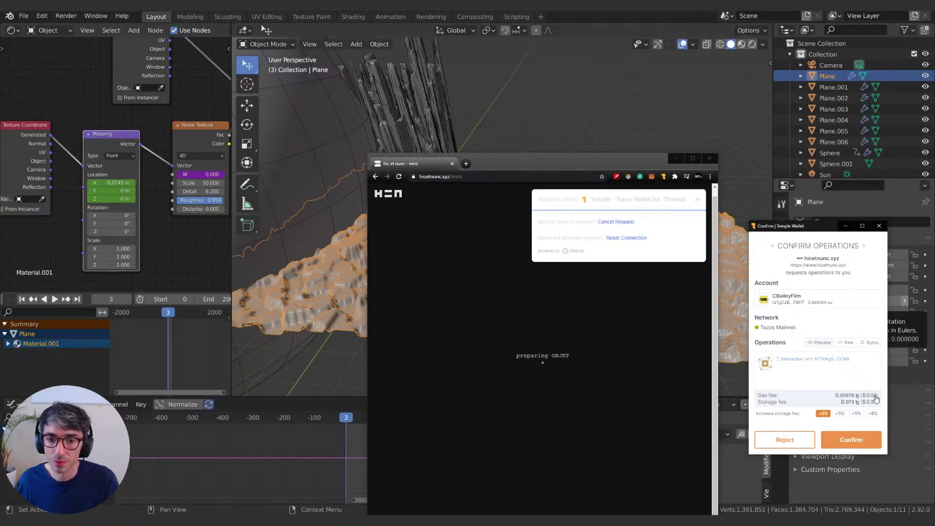
pyautogui.click(857, 441)
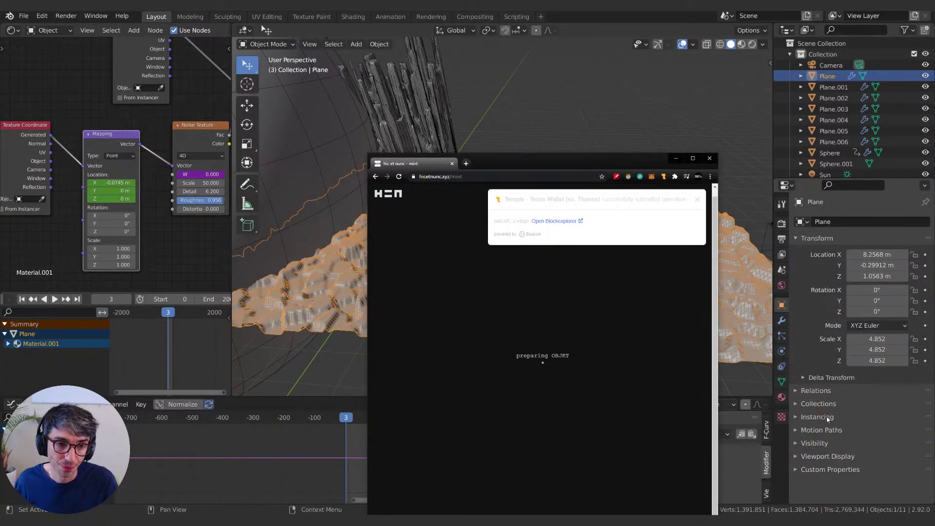
# Move the minting browser window out of the way and return to the Blender scene
pyautogui.moveTo(538, 164); pyautogui.dragTo(515, 80)
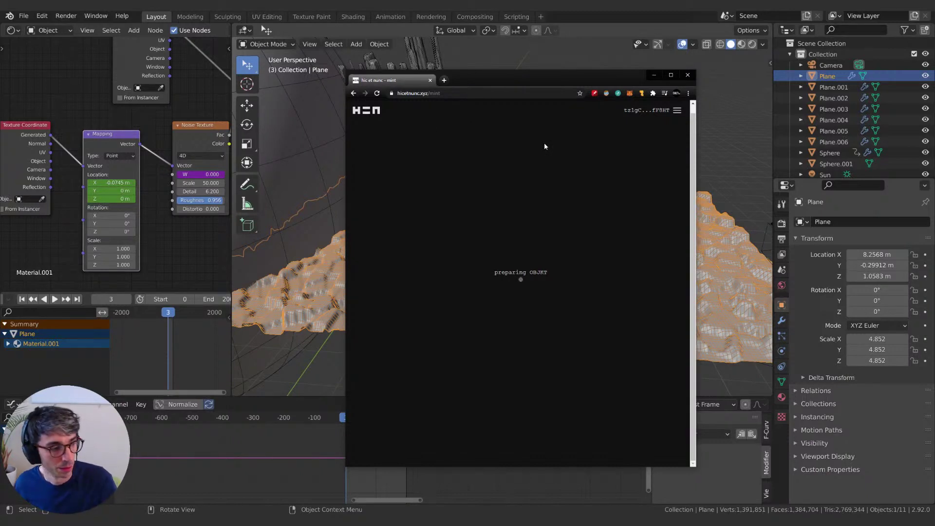
pyautogui.moveTo(530, 72); pyautogui.dragTo(253, 171)
pyautogui.hotkey('alt', 'Tab')
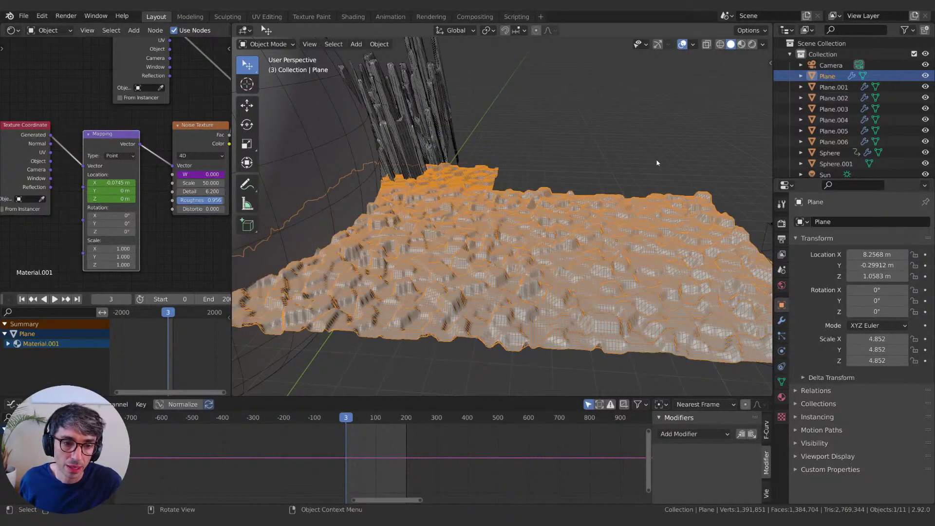
# Hide the ground Plane's Displace and last Subdivision modifiers in the viewport, toggling the first Subdivision off and back on
pyautogui.click(782, 320)
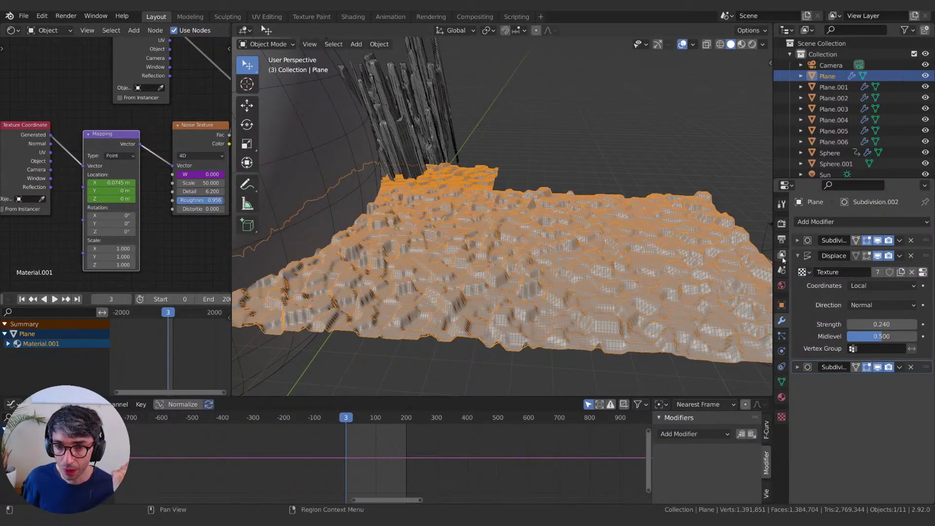
pyautogui.click(798, 256)
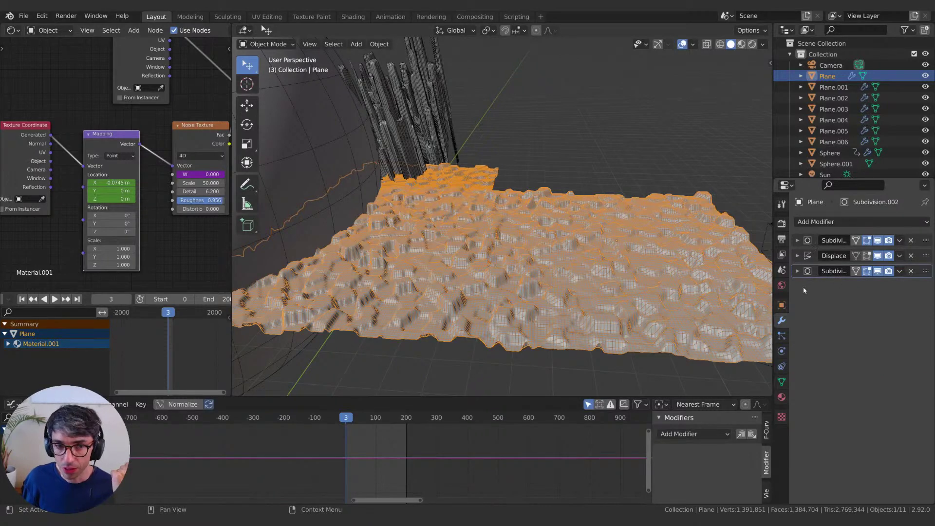
pyautogui.moveTo(634, 293); pyautogui.dragTo(536, 273)
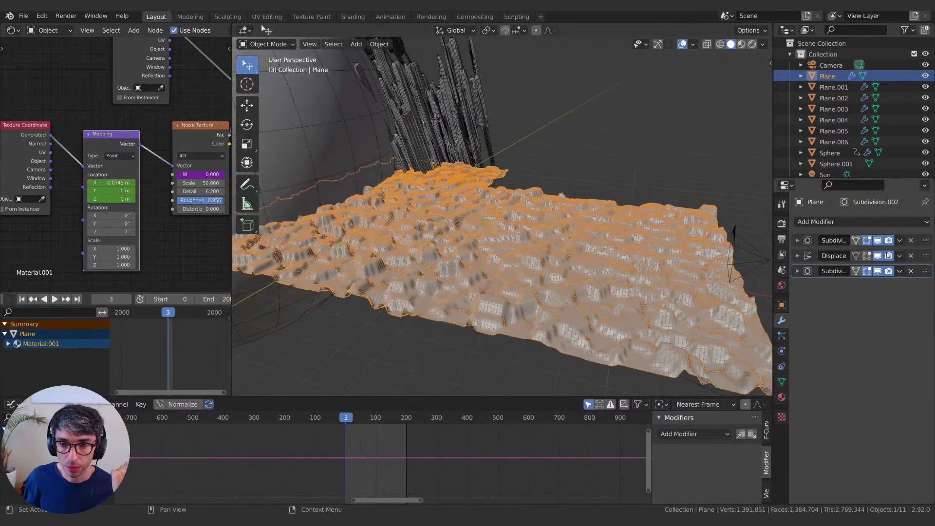
pyautogui.click(877, 271)
pyautogui.click(877, 256)
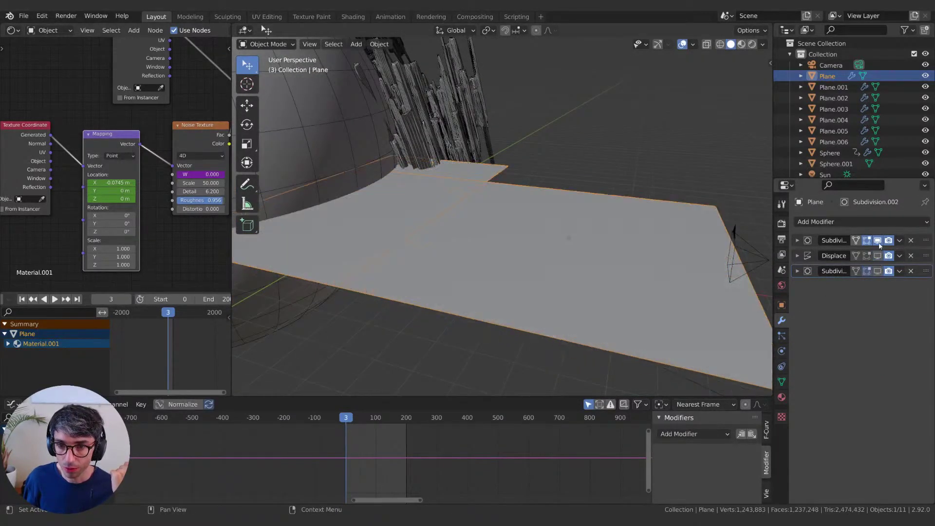
pyautogui.click(878, 240)
pyautogui.moveTo(439, 283); pyautogui.dragTo(452, 227)
pyautogui.click(877, 240)
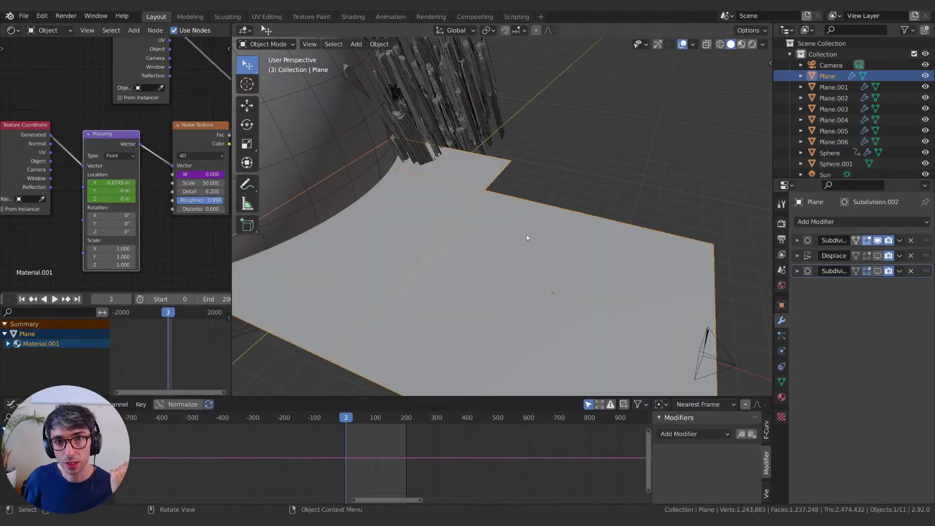
# Inspect the subdivision type and the viewport and render levels of the Plane's first Subdivision modifier
pyautogui.click(797, 241)
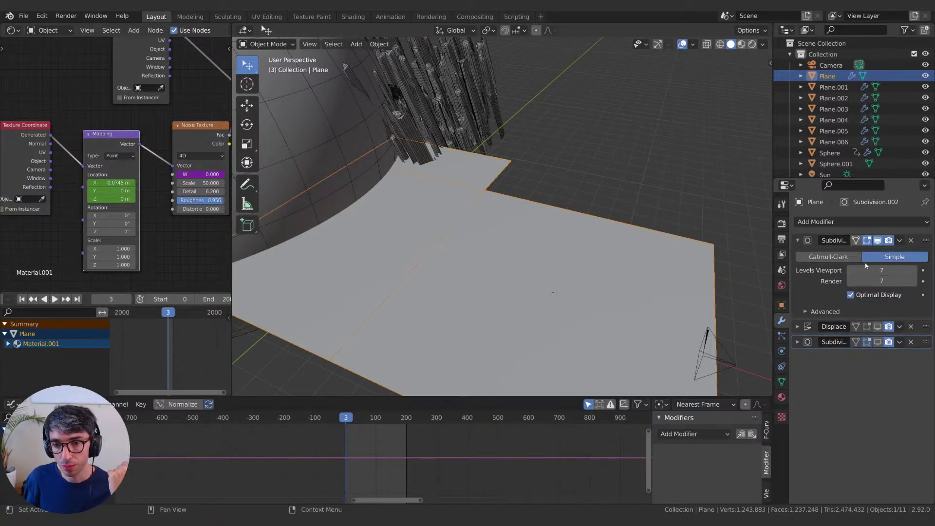
pyautogui.click(797, 240)
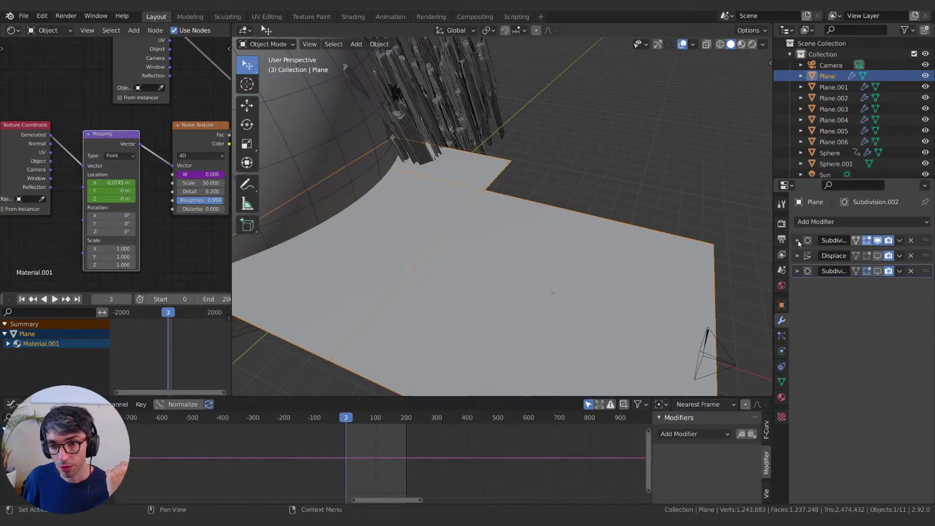
pyautogui.click(798, 241)
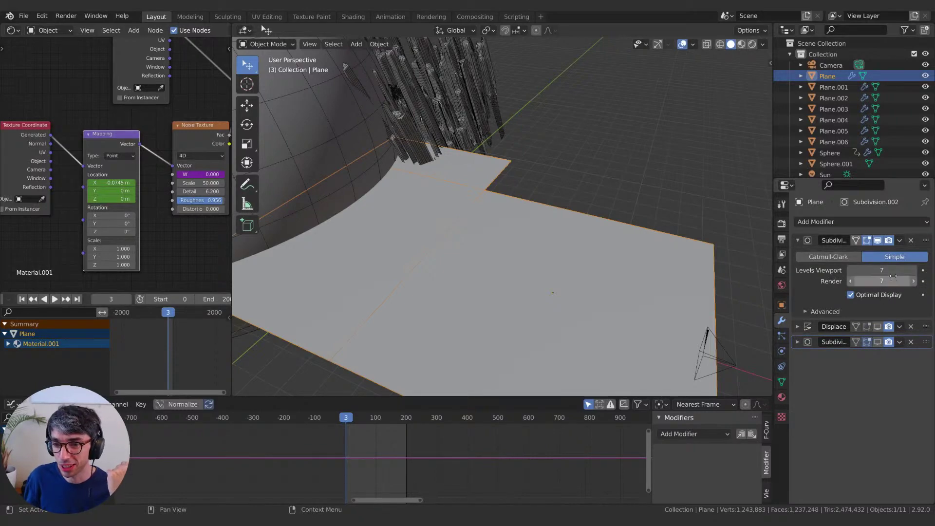
pyautogui.click(812, 242)
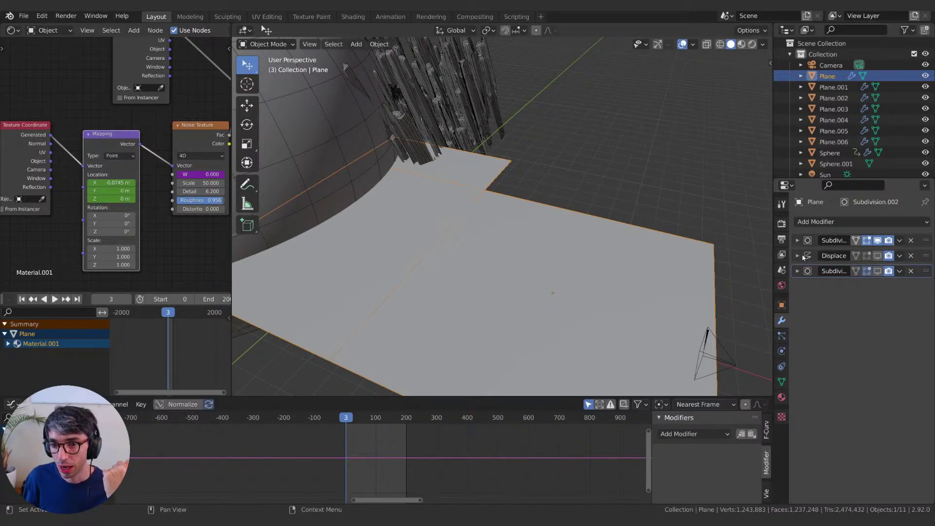
# Show the Plane's Displace modifier in the viewport again and expand its settings
pyautogui.click(879, 256)
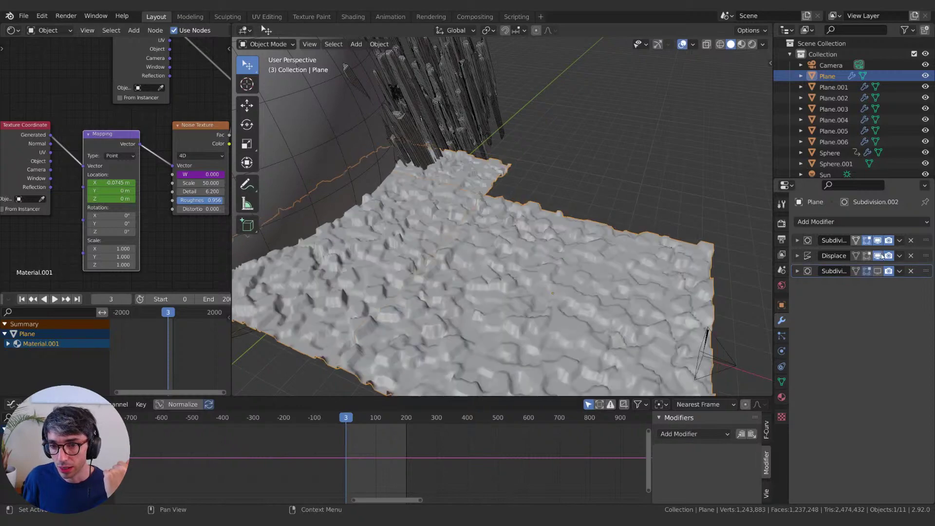
pyautogui.click(797, 255)
pyautogui.moveTo(641, 291); pyautogui.dragTo(659, 240)
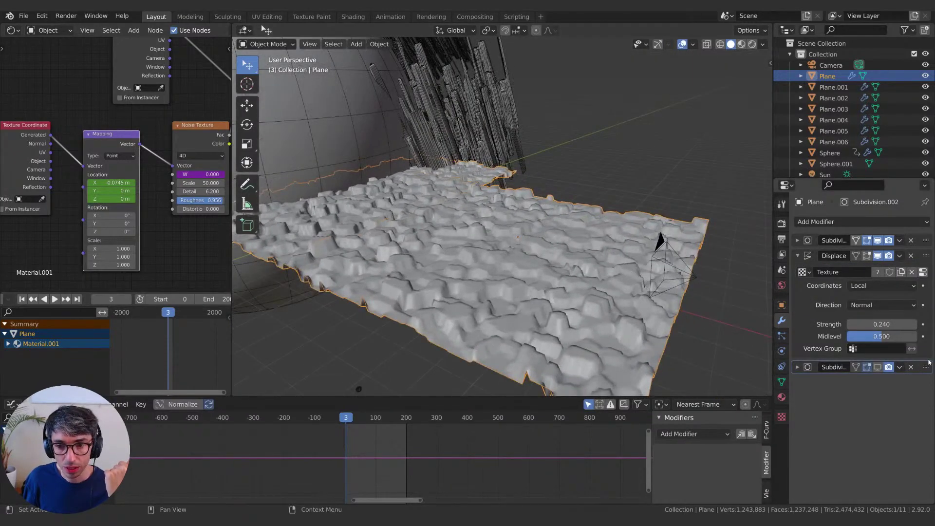
# Examine the Displace modifier's Voronoi texture, including its size, intensity and color settings, and return to the collapsed modifier list
pyautogui.click(923, 272)
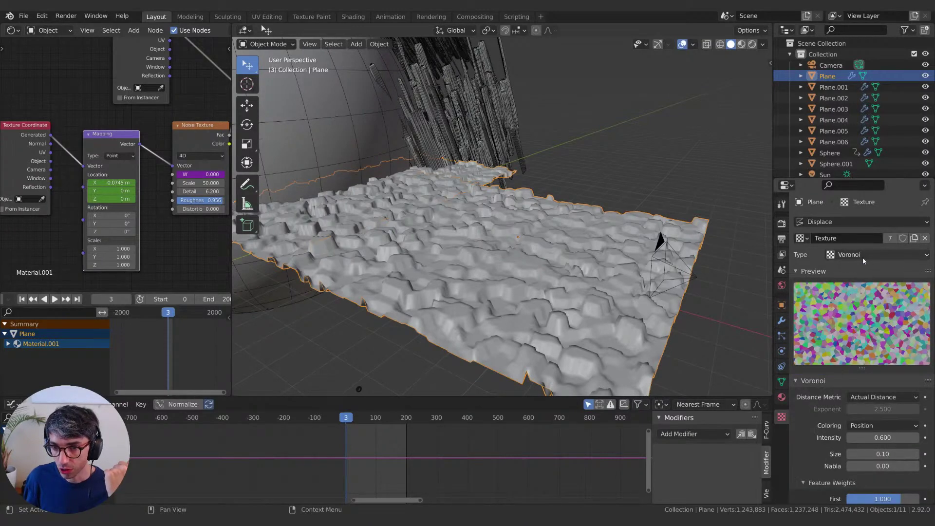
pyautogui.scroll(-3, 823, 395)
pyautogui.scroll(-1, 820, 400)
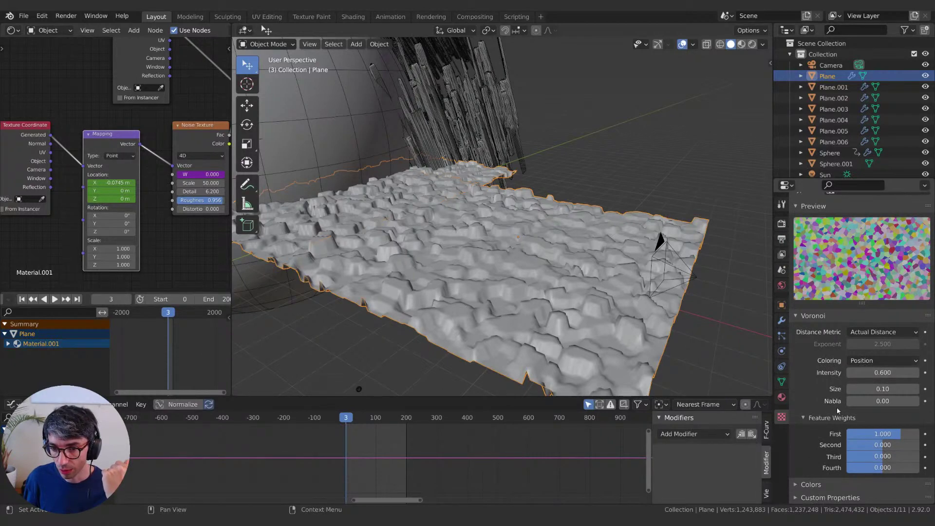
pyautogui.click(811, 485)
pyautogui.scroll(-5, 825, 444)
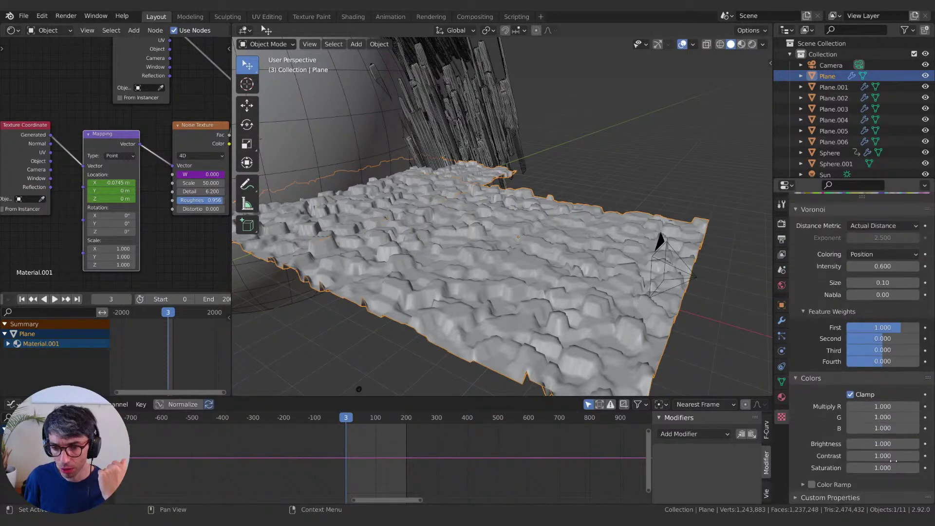
pyautogui.scroll(8, 808, 265)
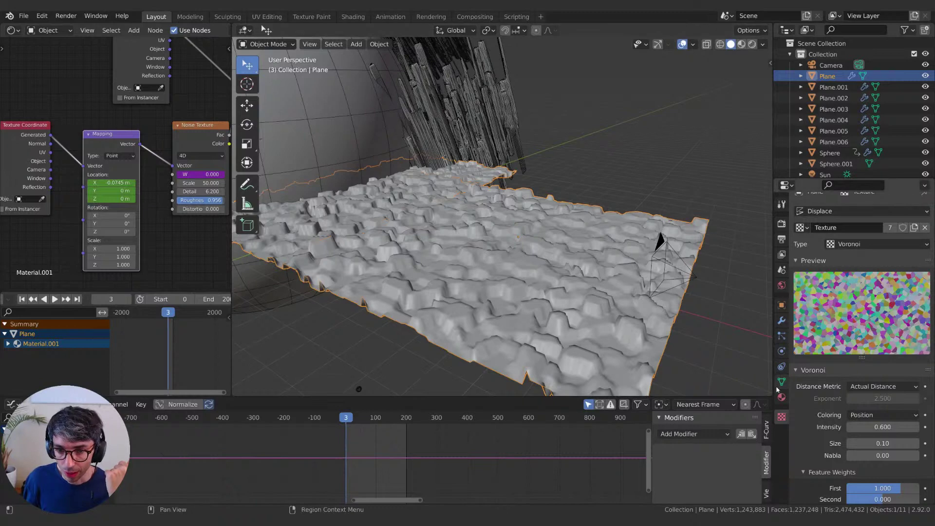
pyautogui.click(781, 320)
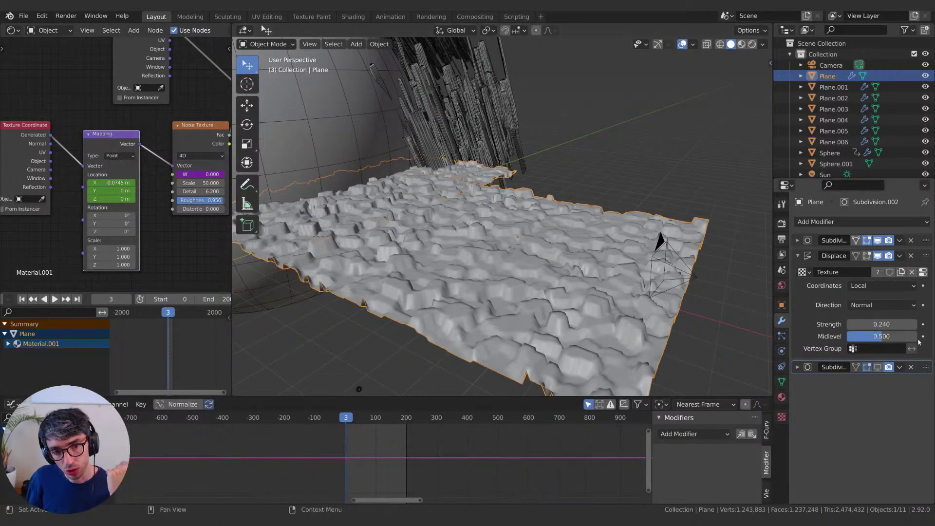
pyautogui.click(798, 256)
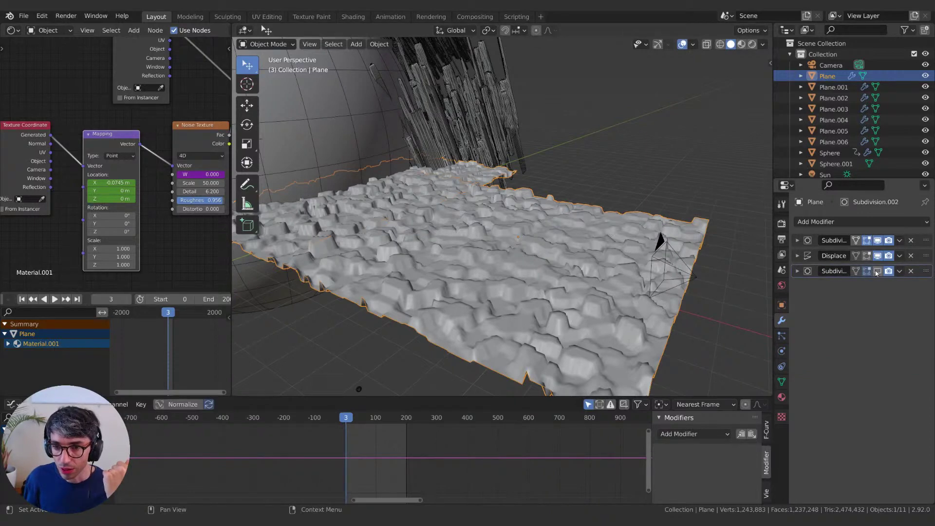
# Show the Plane's last Subdivision modifier in the viewport again and turn off the wireframe overlay
pyautogui.click(708, 273)
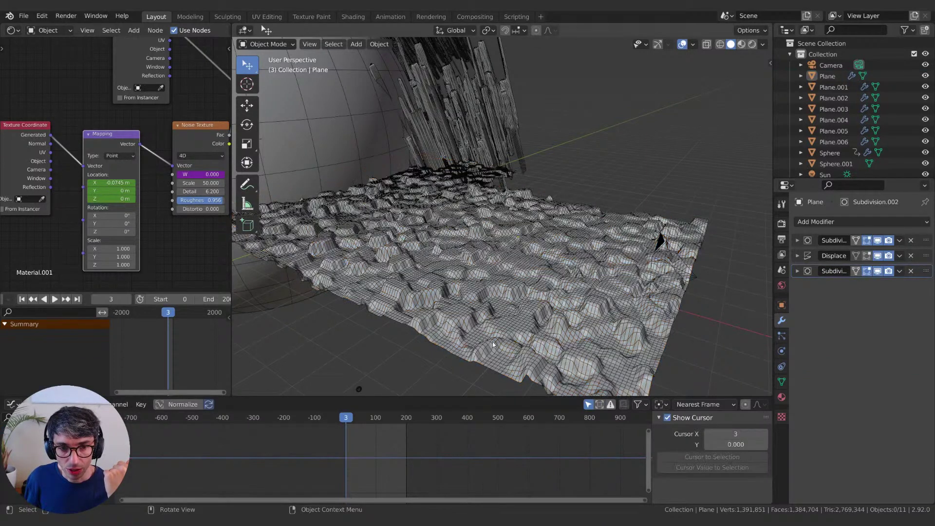
pyautogui.click(692, 44)
pyautogui.click(625, 229)
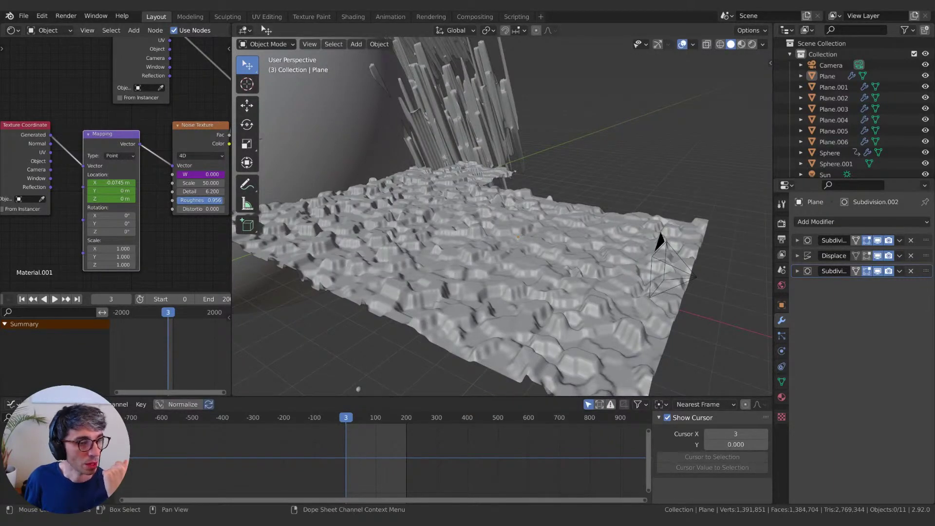
pyautogui.moveTo(648, 243)
pyautogui.mouseDown()
pyautogui.moveTo(686, 236)
pyautogui.moveTo(653, 258)
pyautogui.mouseUp()
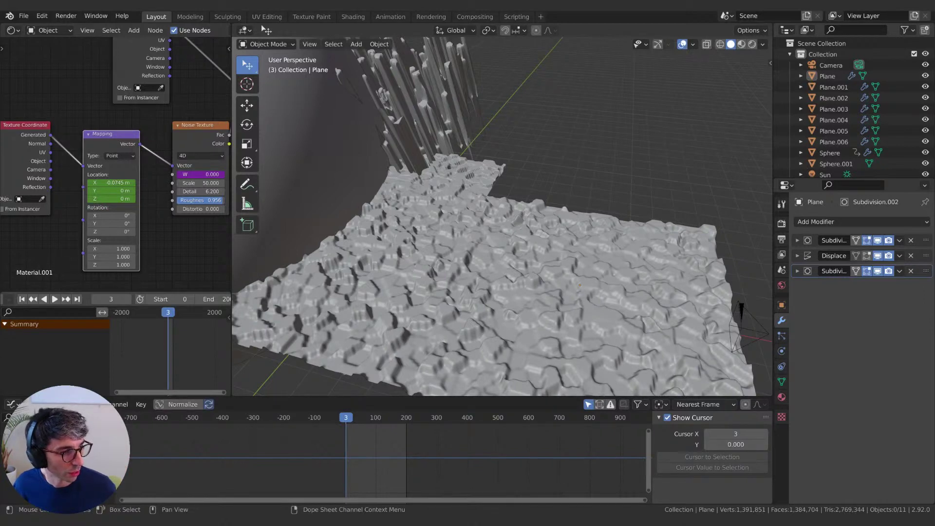
# Switch to the browser on hicetnunc.xyz, open the account's asset management page and maximize the window
pyautogui.hotkey('alt', 'Tab')
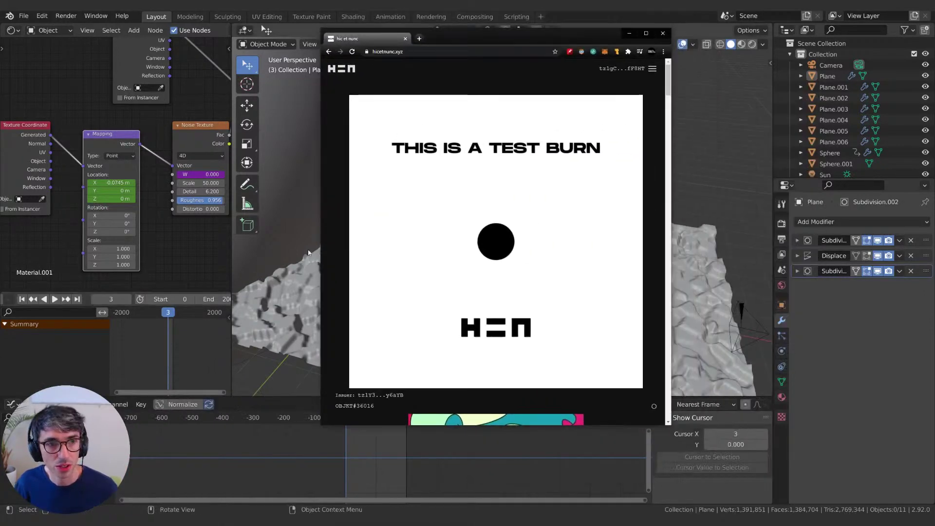
pyautogui.moveTo(461, 39); pyautogui.dragTo(467, 57)
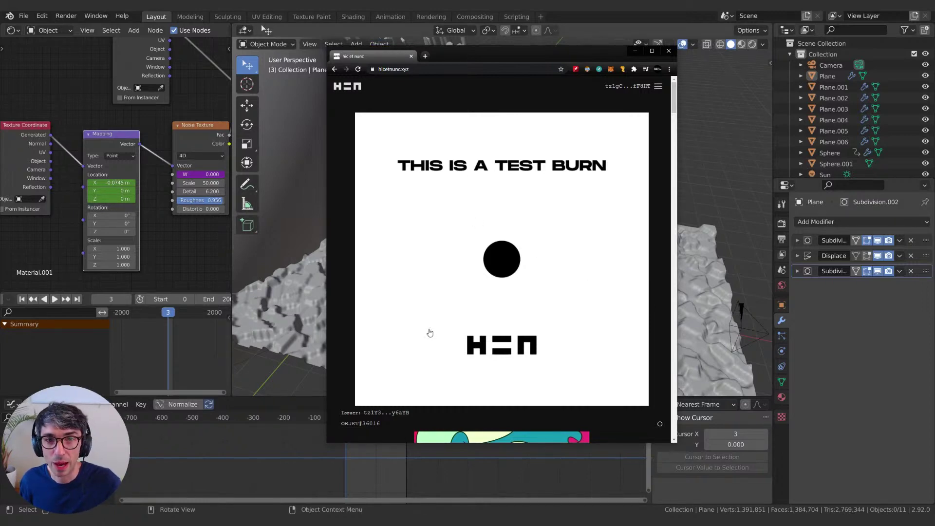
pyautogui.click(658, 86)
pyautogui.click(608, 159)
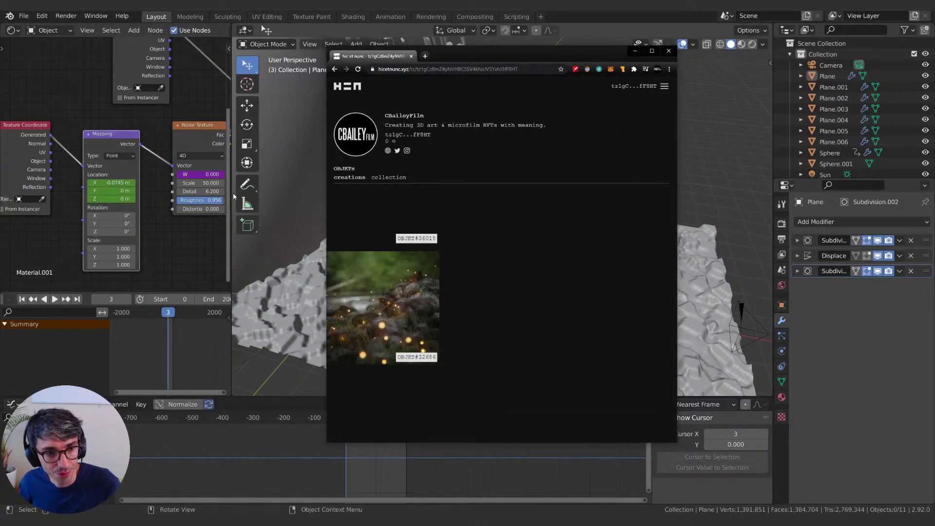
pyautogui.click(652, 50)
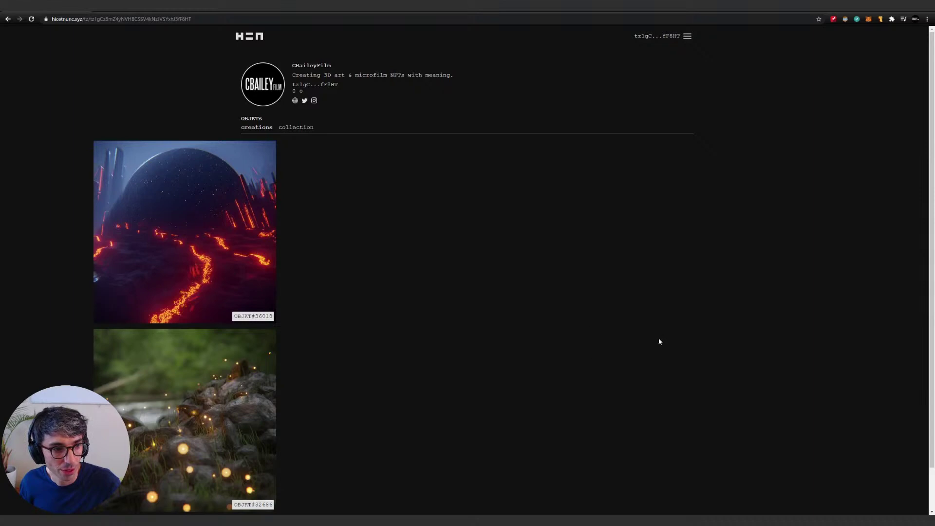
# Open the newly minted Edge Of The Universe OBJKT from the profile's creations
pyautogui.scroll(-1, 648, 337)
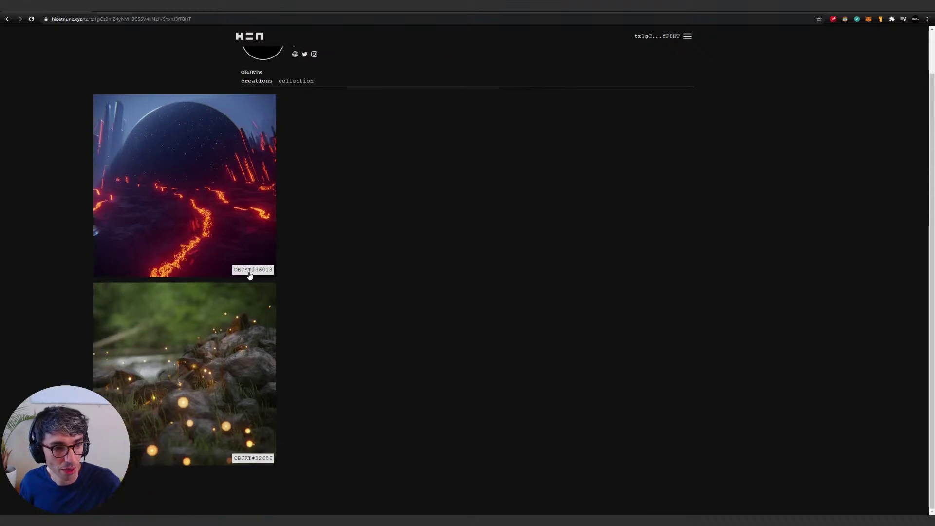
pyautogui.scroll(1, 565, 343)
pyautogui.click(175, 188)
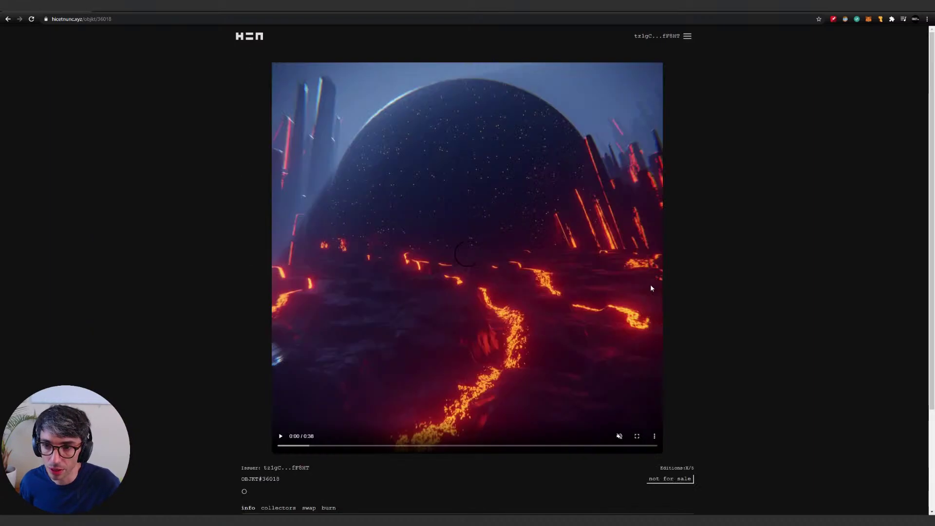
# Play the OBJKT's video, pause it, and review the title, description, tags and media details below it
pyautogui.click(280, 437)
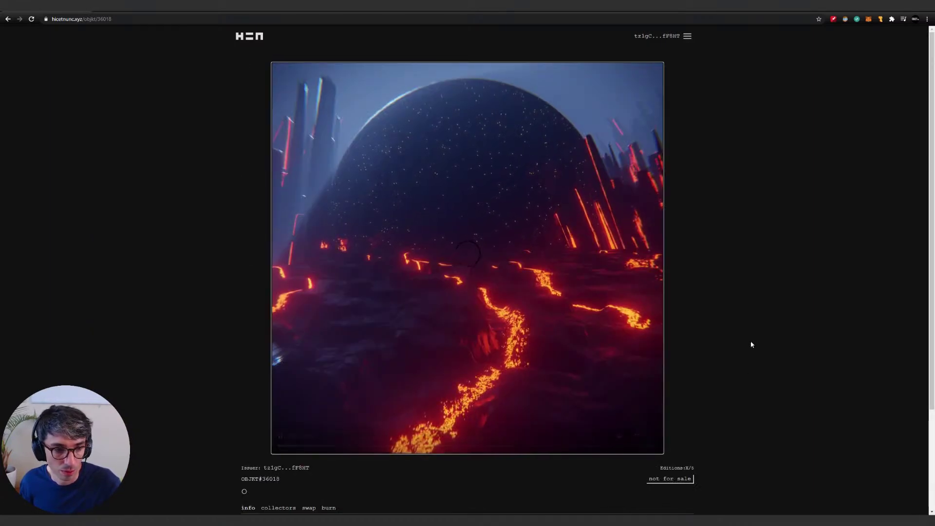
pyautogui.scroll(-1, 748, 345)
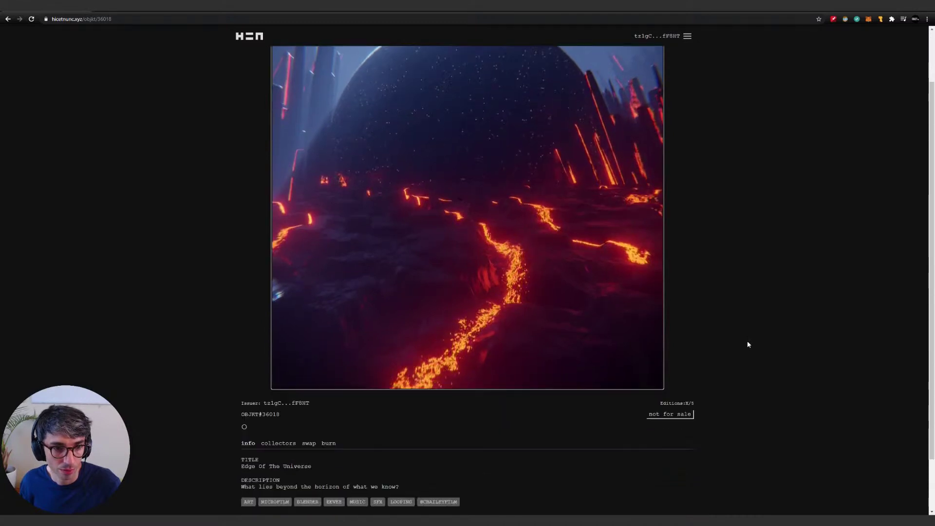
pyautogui.scroll(-1, 748, 345)
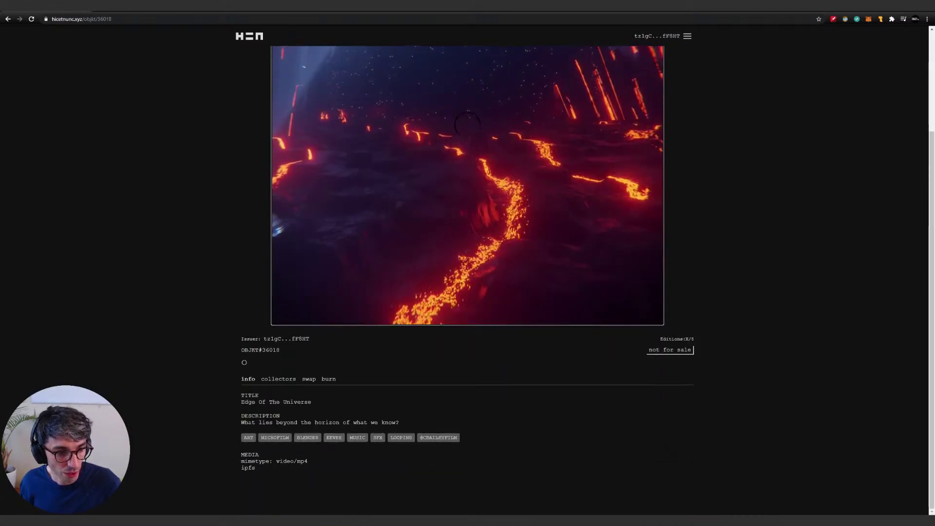
pyautogui.scroll(1, 469, 220)
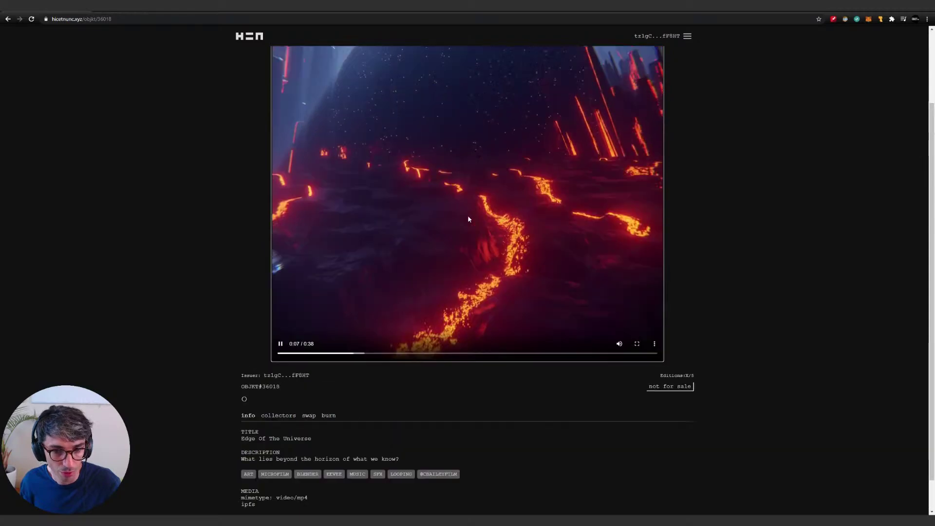
pyautogui.scroll(1, 465, 224)
pyautogui.click(281, 436)
pyautogui.scroll(-1, 709, 348)
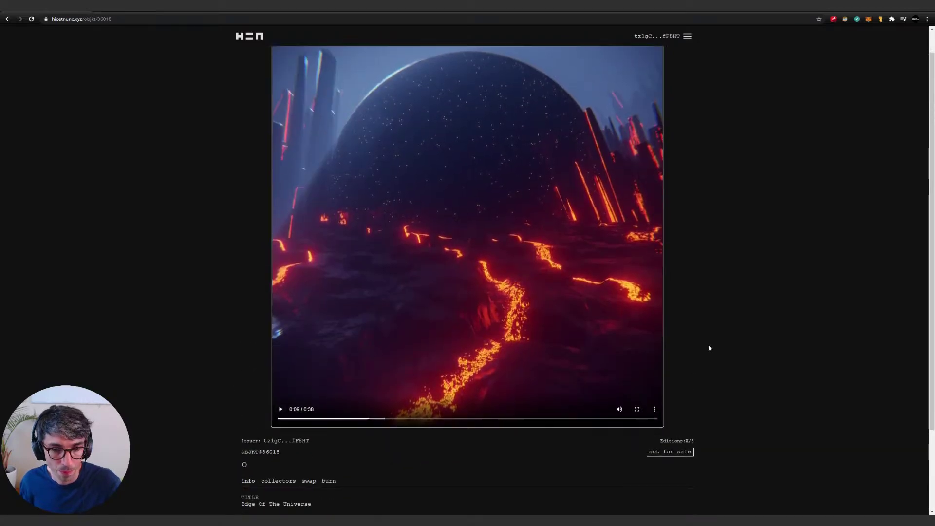
pyautogui.scroll(-2, 709, 348)
pyautogui.scroll(3, 772, 346)
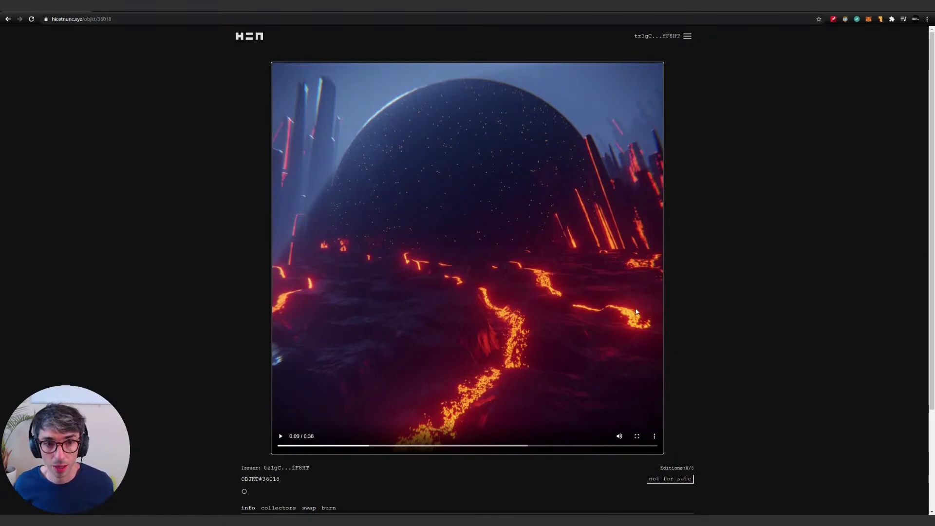
# Fill in the OBJKT's swap form with an amount of 5 and a price of 5 tez per OBJKT
pyautogui.scroll(-3, 714, 314)
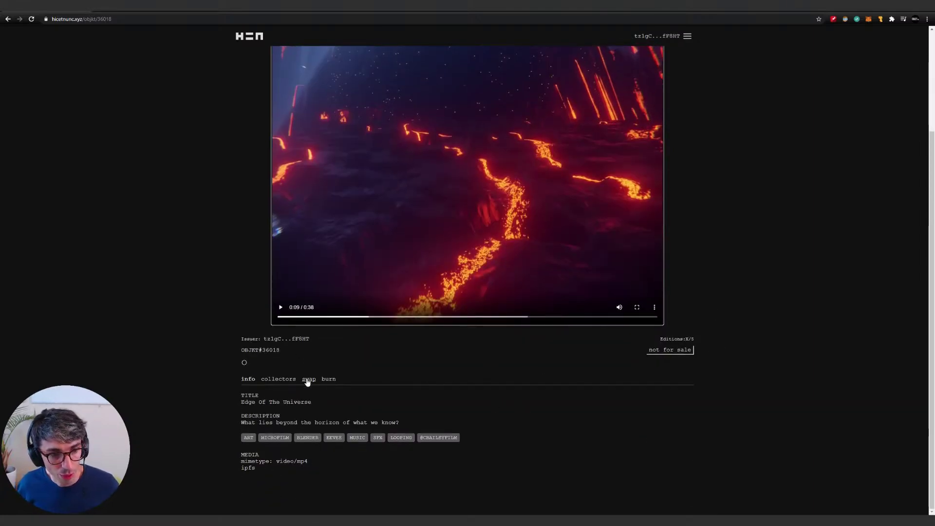
pyautogui.scroll(1, 408, 153)
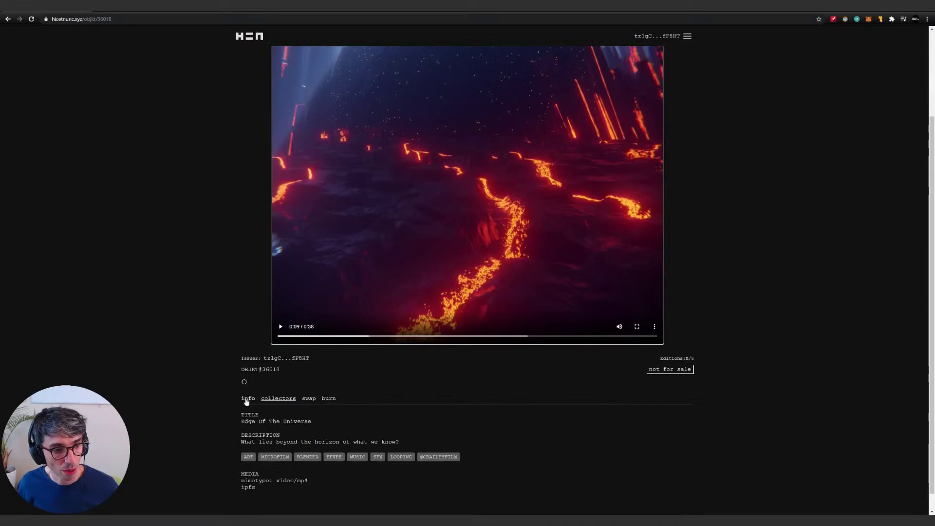
pyautogui.click(310, 400)
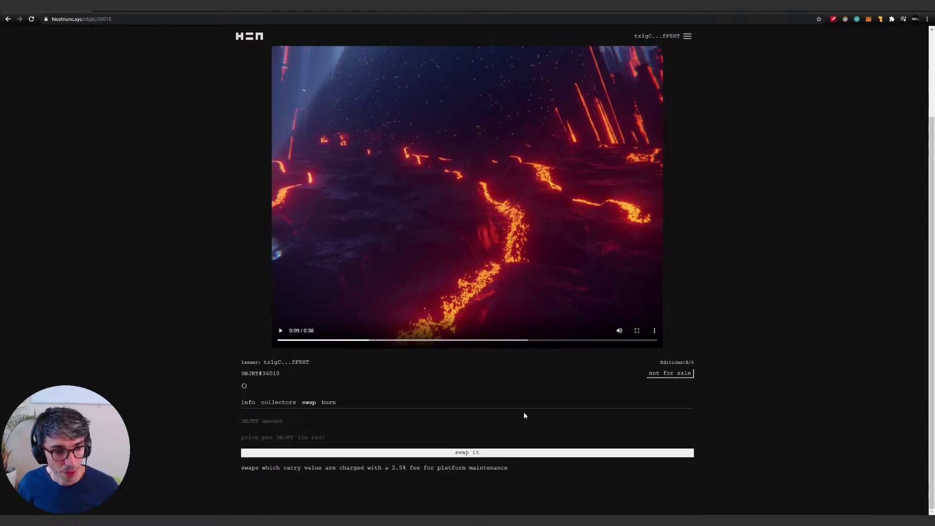
pyautogui.click(263, 421)
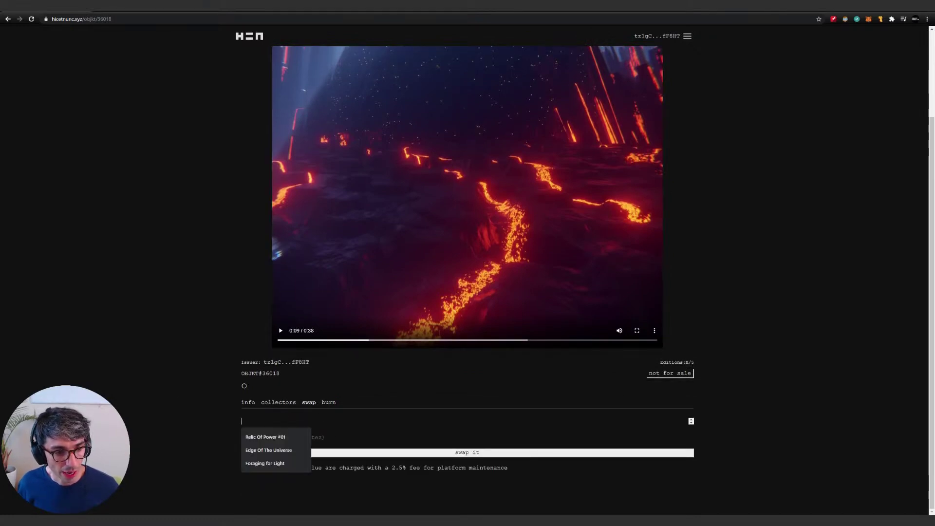
pyautogui.click(193, 415)
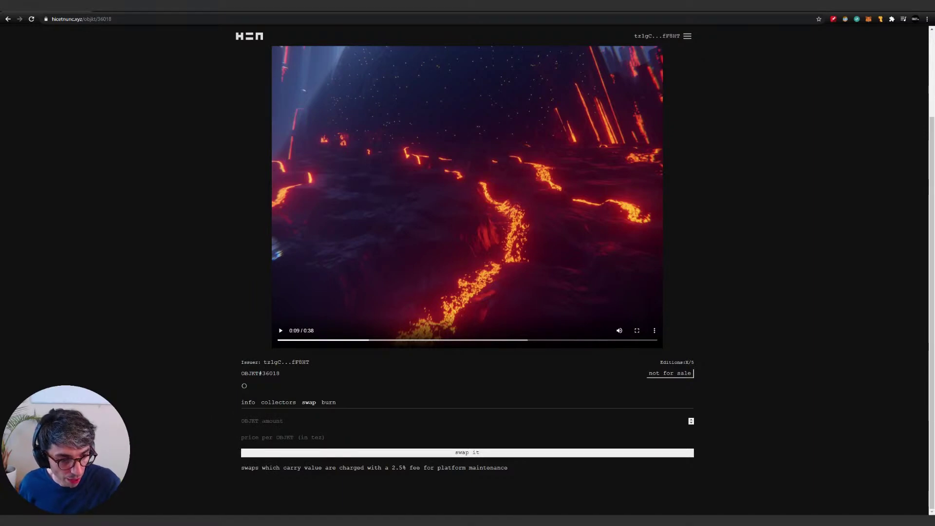
pyautogui.click(263, 420)
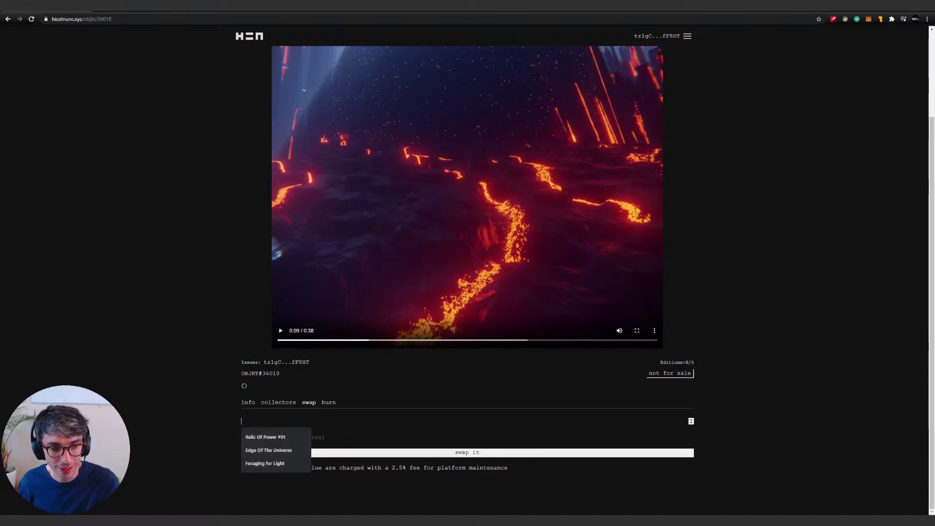
pyautogui.write('5')
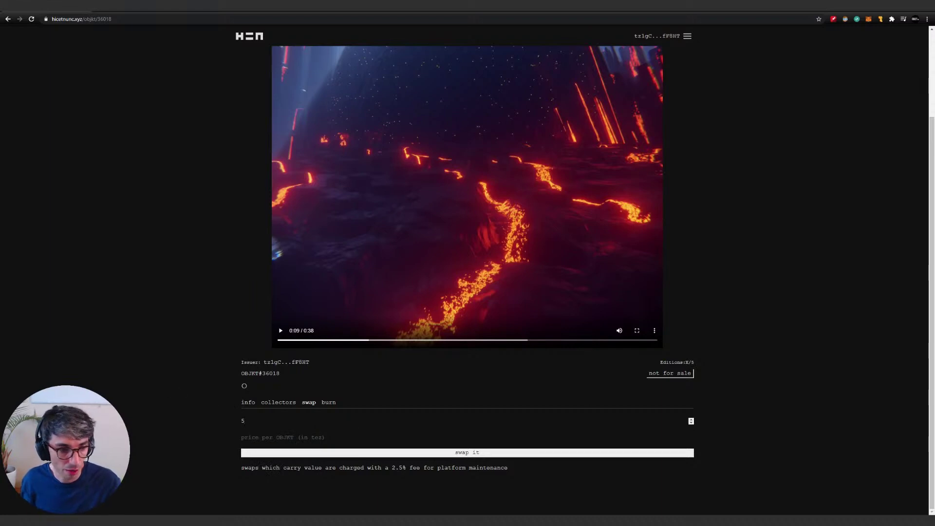
pyautogui.click(263, 437)
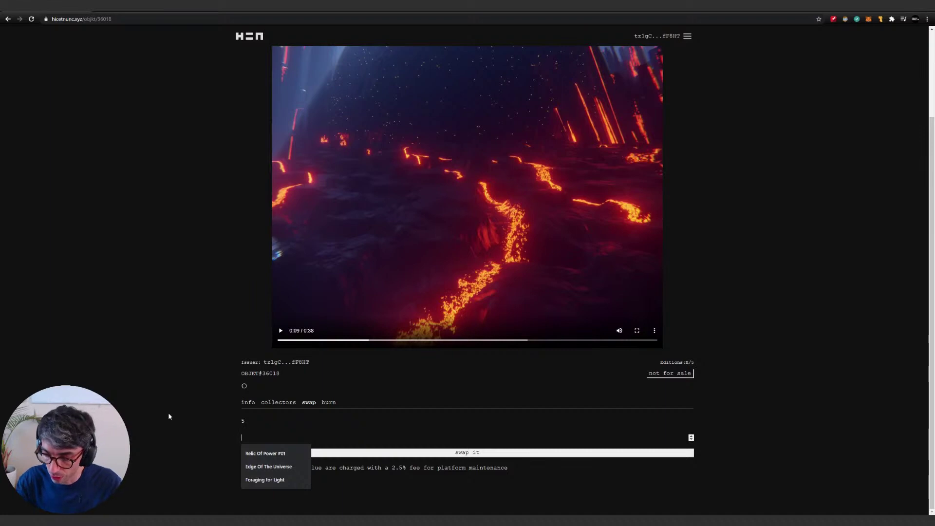
pyautogui.write('5')
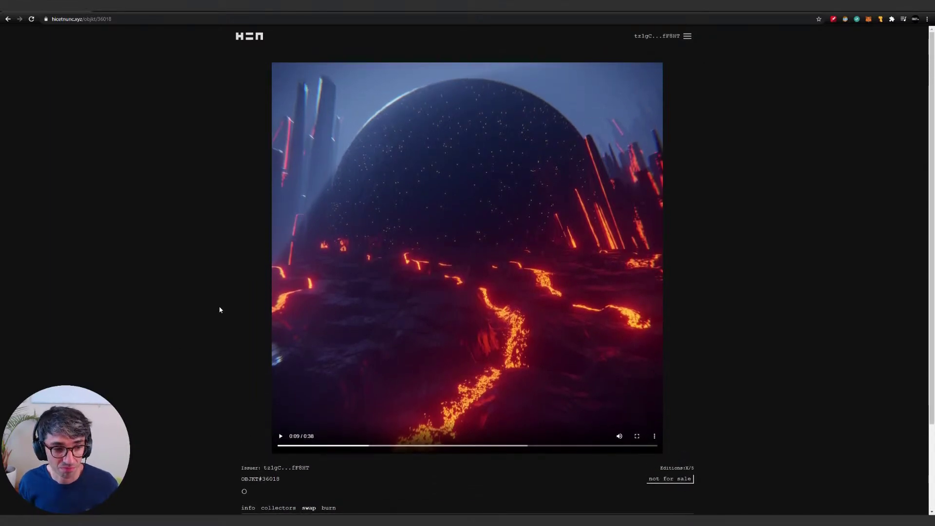
# Change the swap price to 1 tez per OBJKT
pyautogui.scroll(-1, 236, 254)
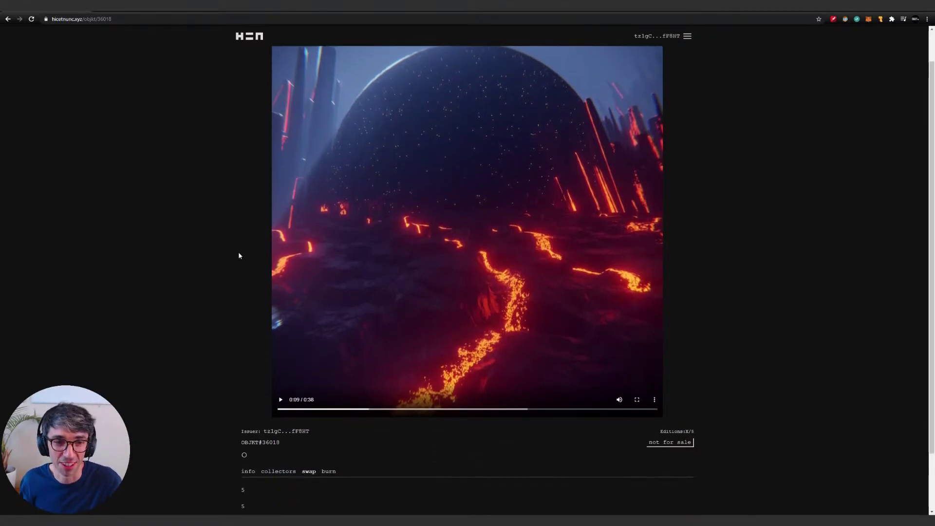
pyautogui.scroll(-2, 238, 255)
pyautogui.click(243, 438)
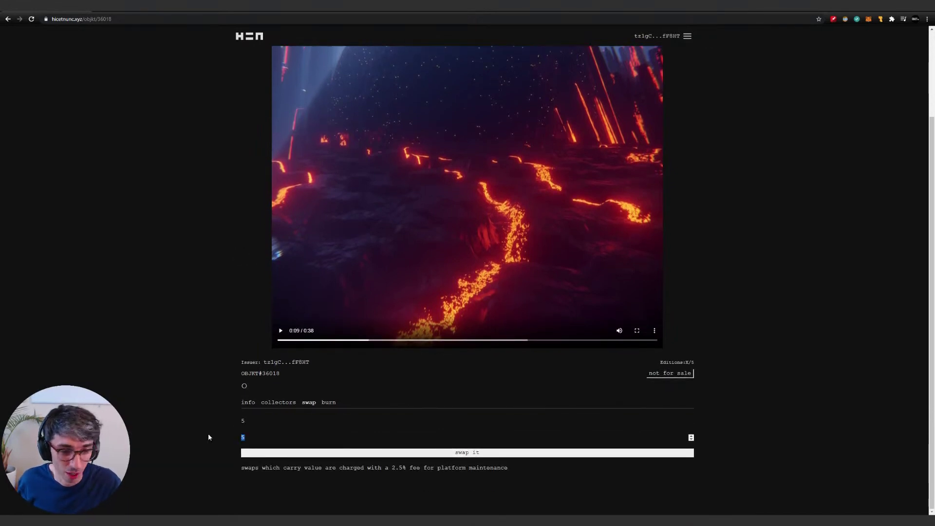
pyautogui.press('BackSpace')
pyautogui.write('1')
pyautogui.click(209, 433)
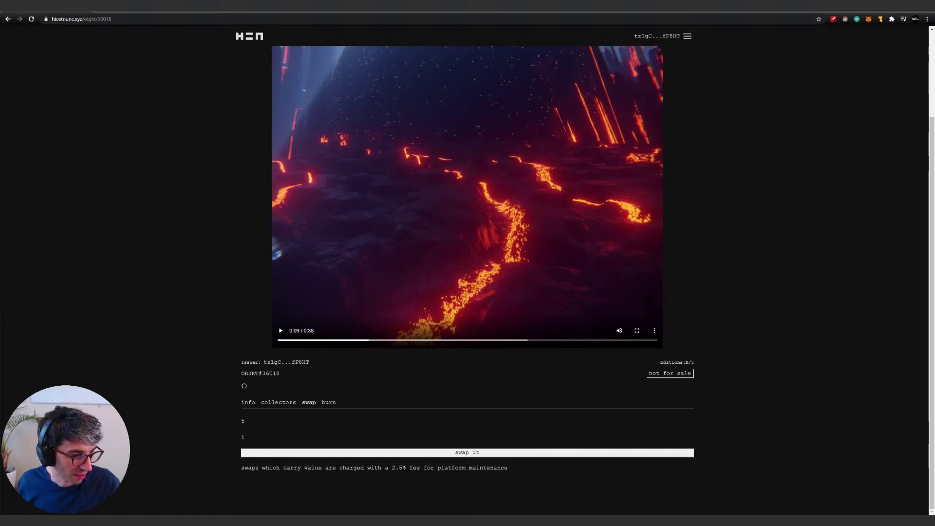
# Set the price back to 5 tez per OBJKT, submit the swap and approve the operation in Temple Wallet
pyautogui.scroll(2, 201, 421)
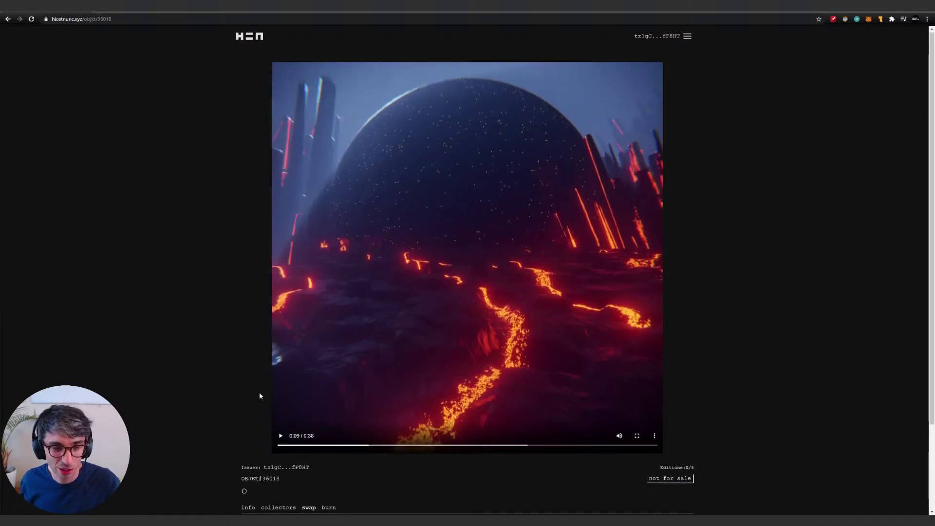
pyautogui.scroll(-1, 250, 484)
pyautogui.scroll(-1, 217, 482)
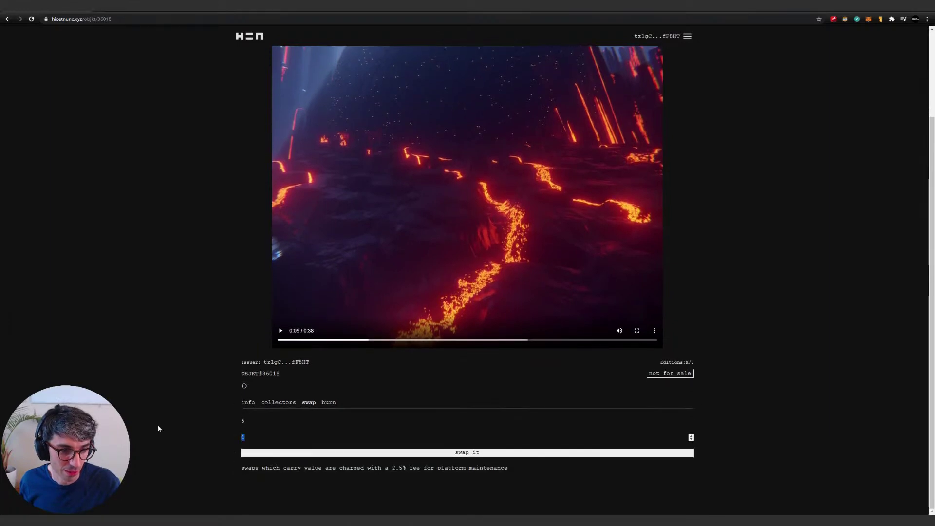
pyautogui.write('5')
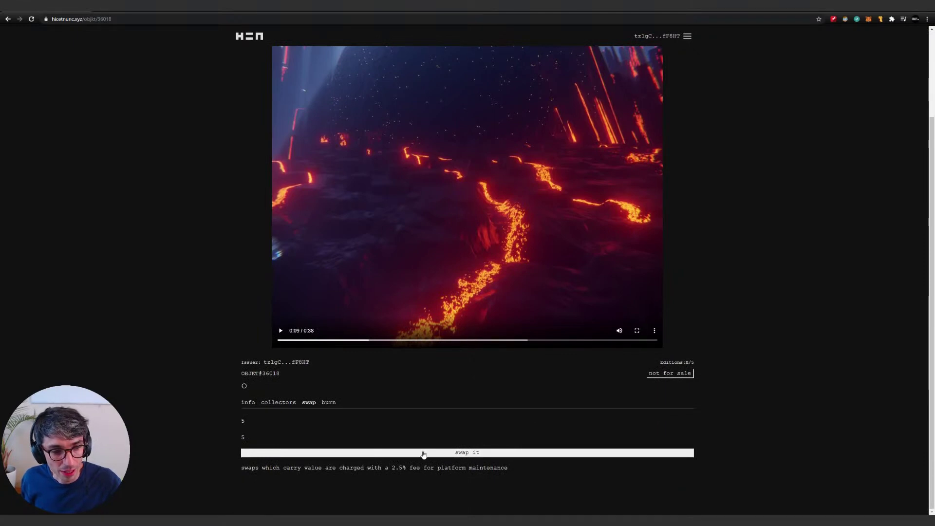
pyautogui.click(462, 455)
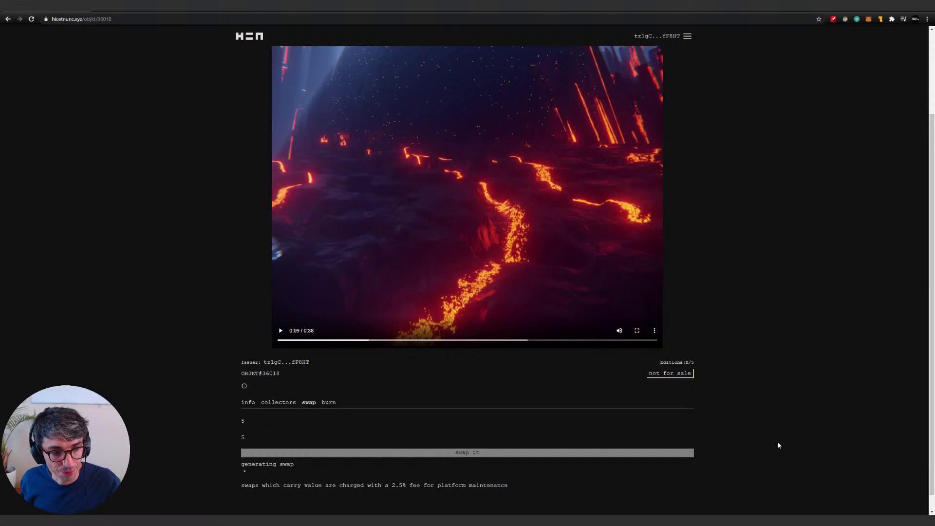
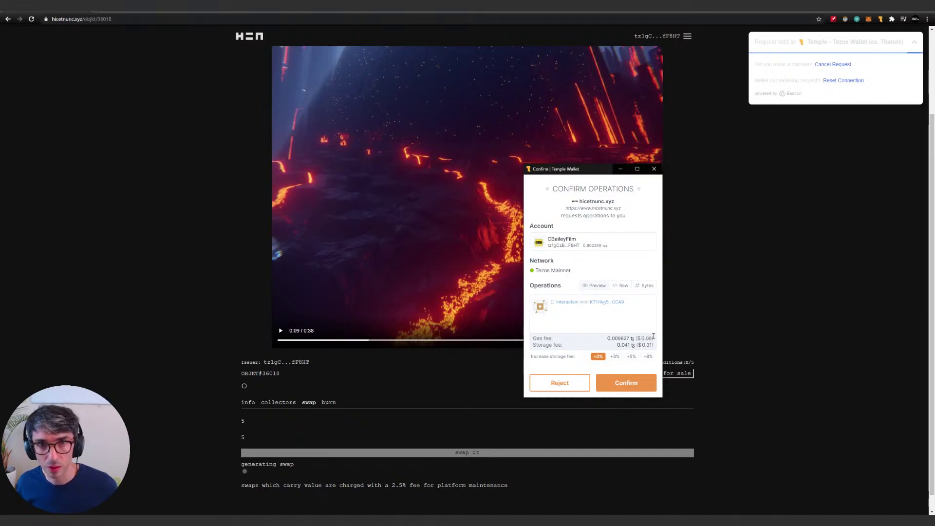
pyautogui.click(619, 382)
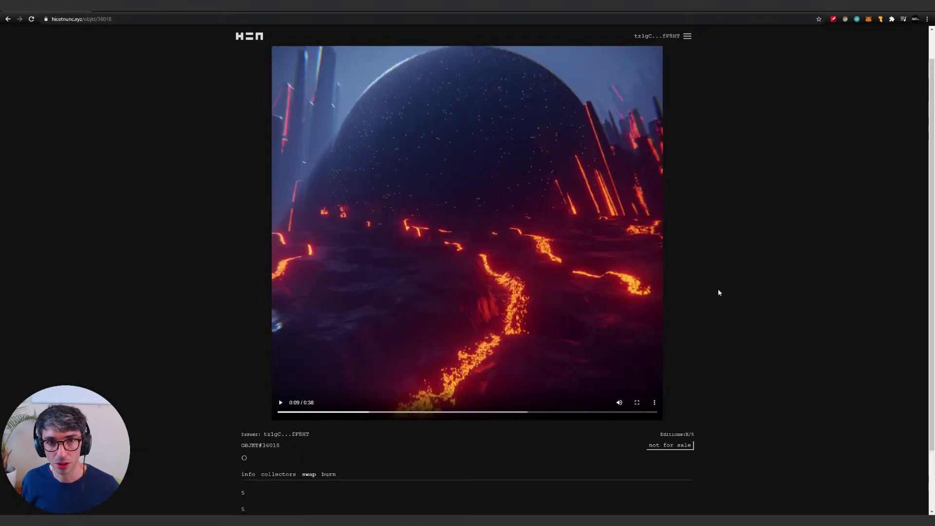
# Return from the OBJKT page to the account's asset management page
pyautogui.click(690, 39)
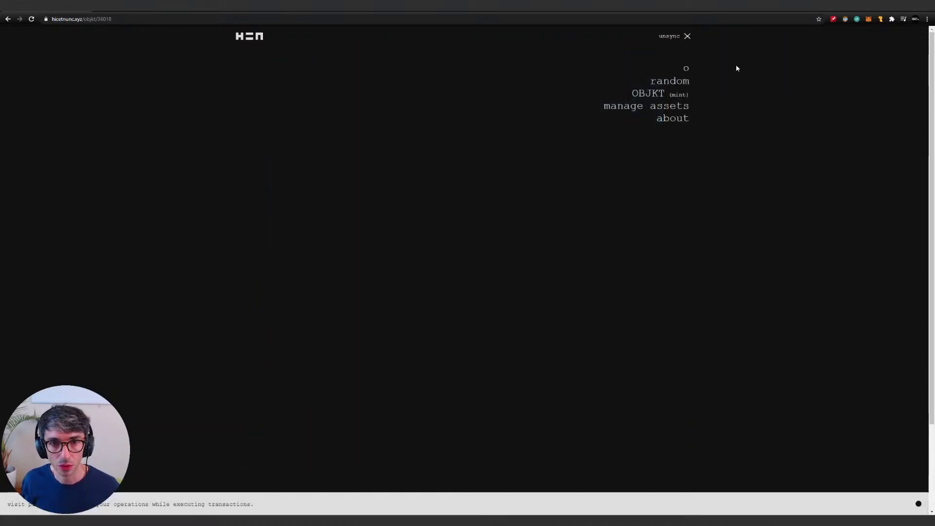
pyautogui.click(642, 105)
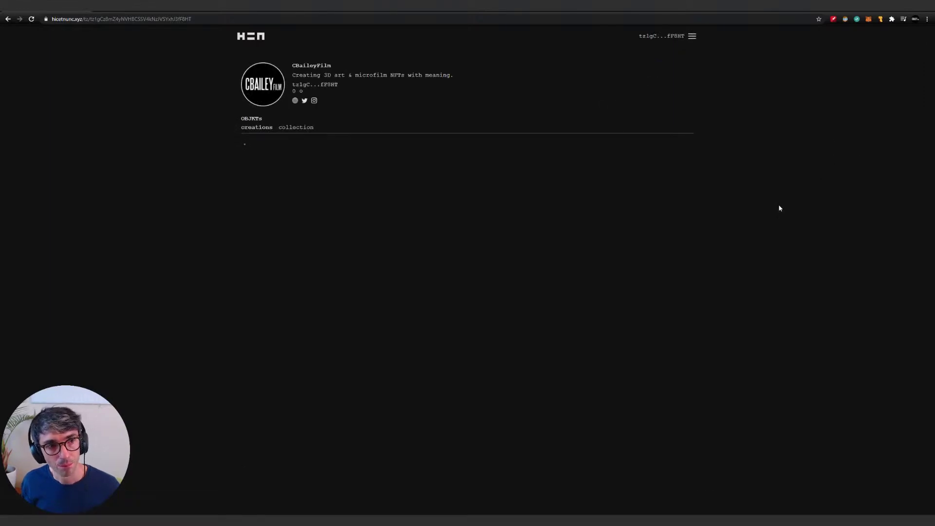
# Open the minted OBJKT's page from the profile, review its media, details and sale status, and return to the profile
pyautogui.click(107, 204)
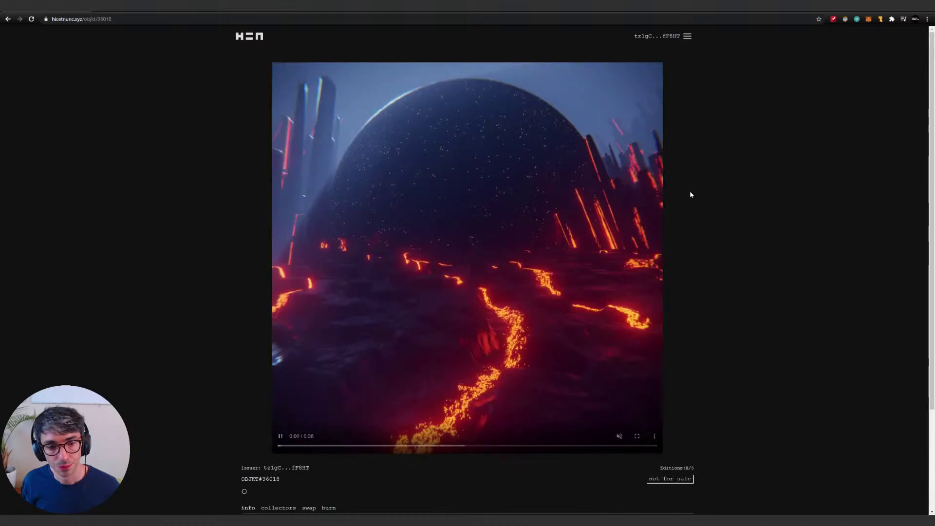
pyautogui.scroll(-3, 695, 192)
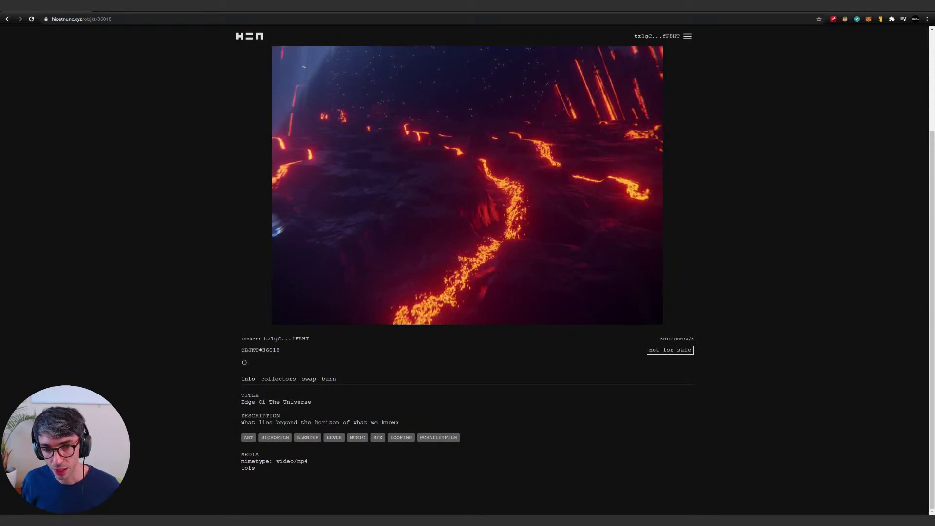
pyautogui.scroll(3, 705, 370)
pyautogui.scroll(-1, 706, 456)
pyautogui.scroll(1, 676, 381)
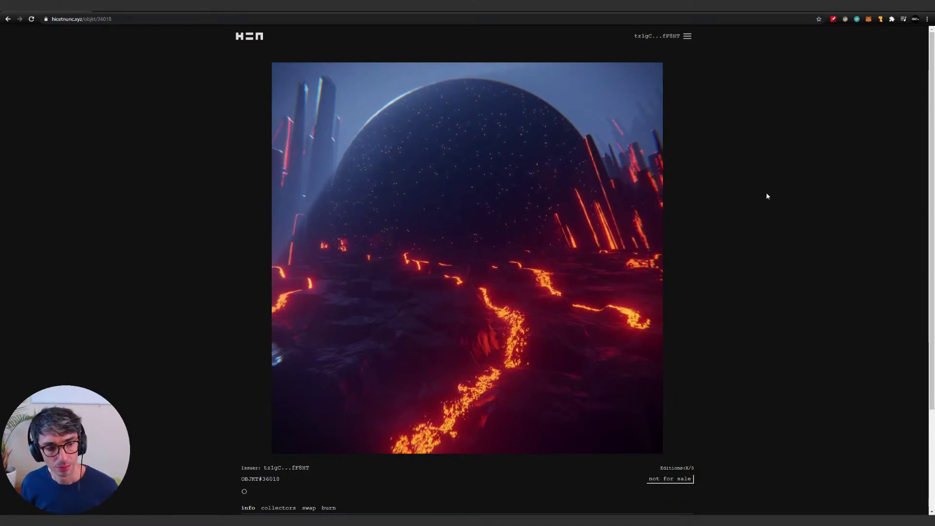
pyautogui.scroll(-1, 642, 441)
pyautogui.scroll(-2, 642, 441)
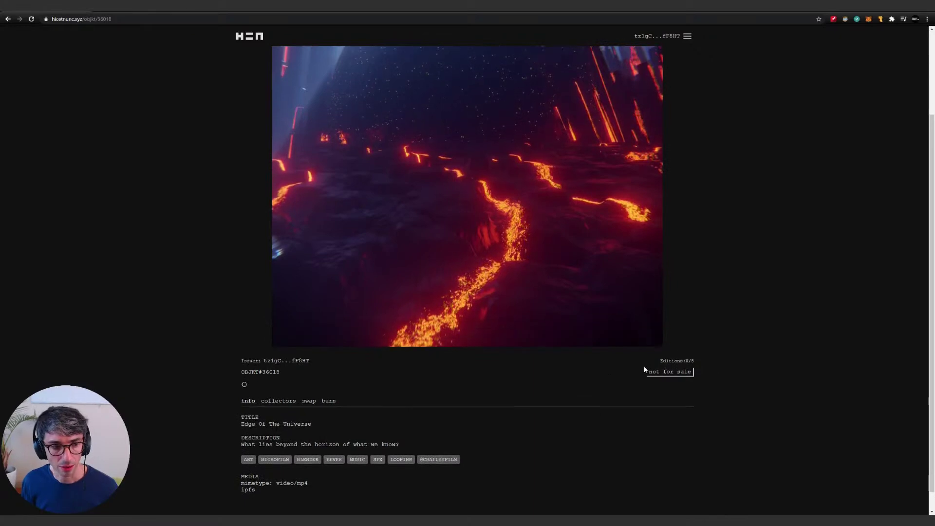
pyautogui.scroll(3, 682, 282)
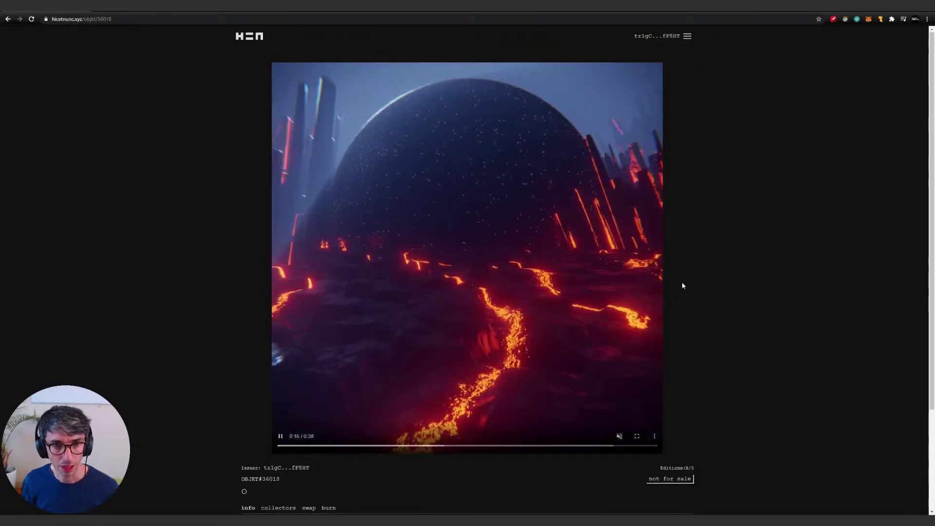
pyautogui.click(681, 36)
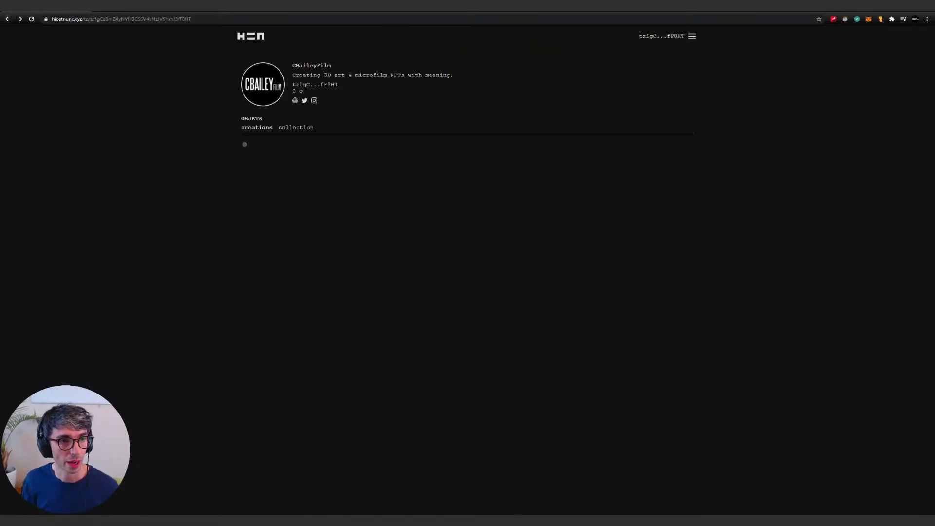
# Switch to Blender and examine the scene's large sphere and the rocky ground plane in front of it from several angles
pyautogui.press('super+Down')
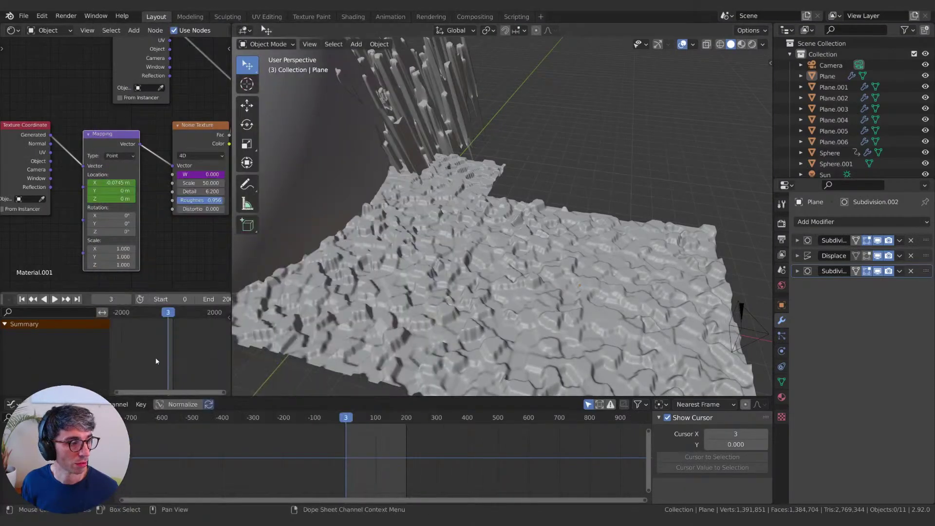
pyautogui.scroll(-3, 735, 125)
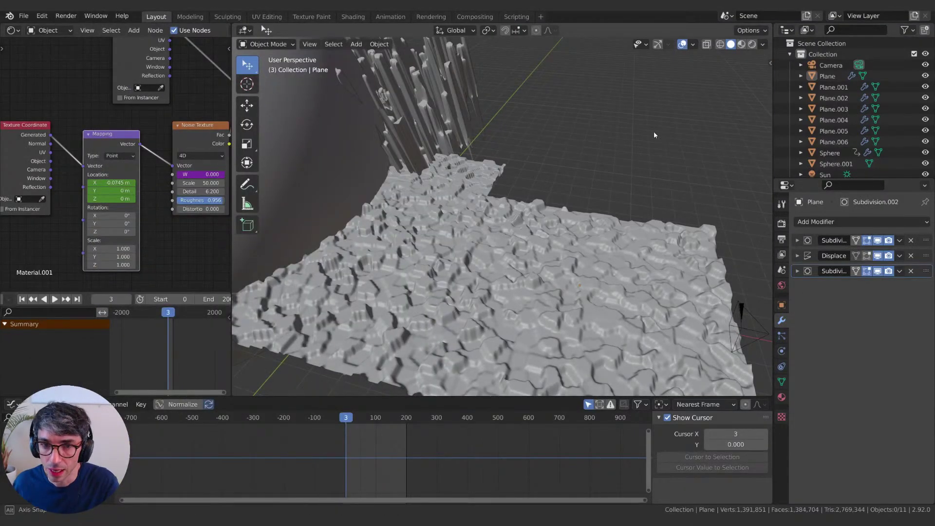
pyautogui.moveTo(654, 131); pyautogui.dragTo(553, 175)
pyautogui.click(552, 174)
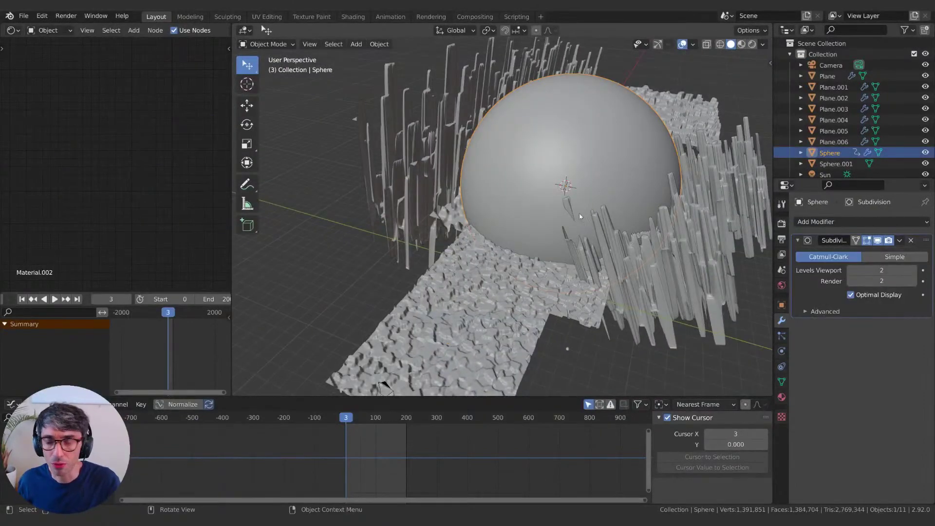
pyautogui.moveTo(610, 208); pyautogui.dragTo(578, 239)
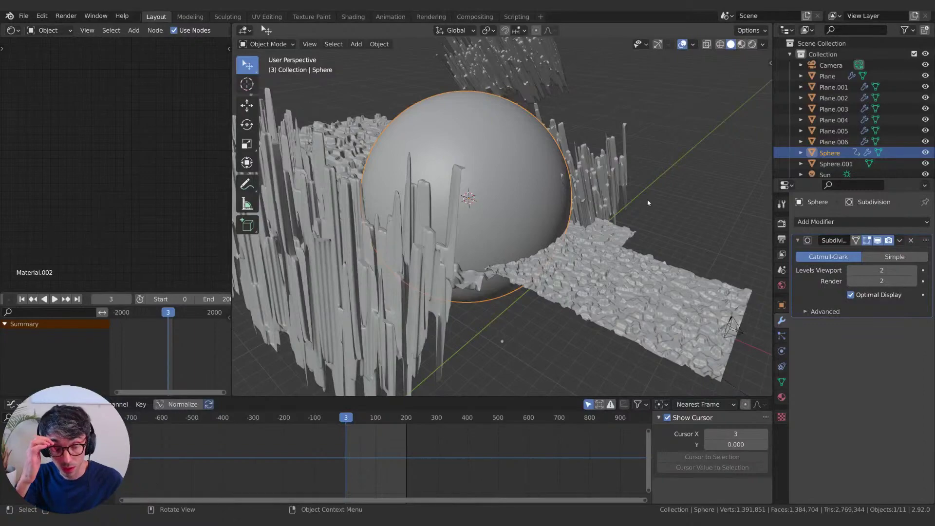
pyautogui.moveTo(622, 128); pyautogui.dragTo(648, 253)
pyautogui.click(678, 320)
pyautogui.moveTo(678, 320); pyautogui.dragTo(596, 174)
pyautogui.click(432, 325)
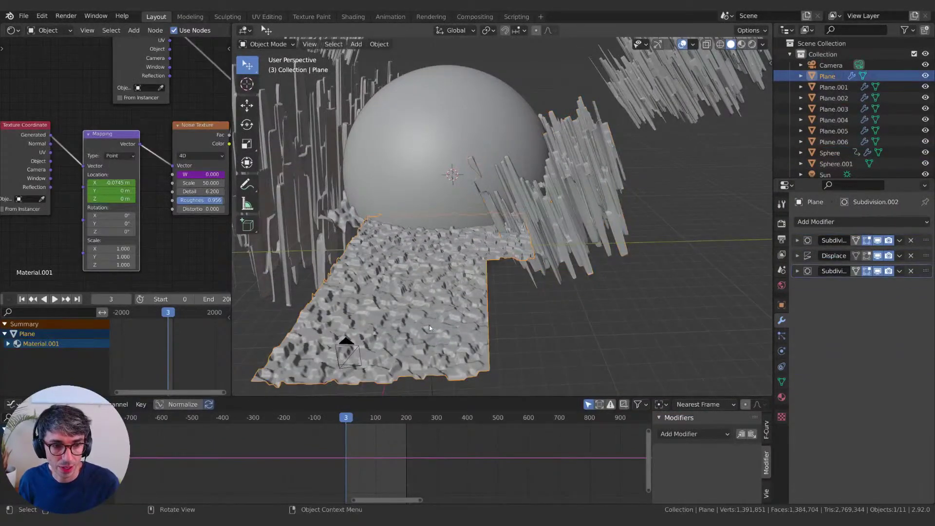
# Examine the displaced spiky planes beside the sphere and the separate distant one, including Plane.001 and Plane.004
pyautogui.click(601, 223)
pyautogui.moveTo(600, 224); pyautogui.dragTo(619, 238)
pyautogui.moveTo(521, 131); pyautogui.dragTo(528, 237)
pyautogui.click(527, 238)
pyautogui.click(388, 267)
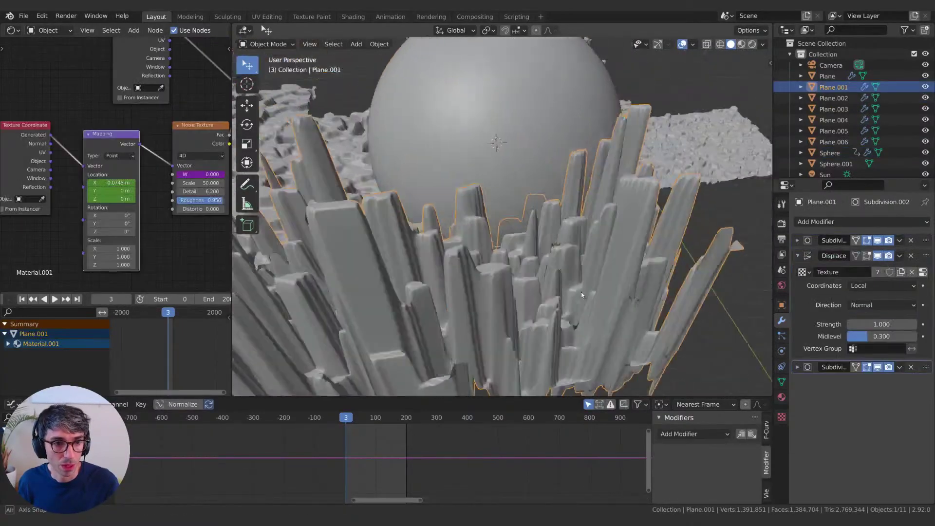
pyautogui.scroll(-5, 581, 291)
pyautogui.moveTo(465, 249); pyautogui.dragTo(551, 244)
pyautogui.click(375, 192)
pyautogui.click(540, 234)
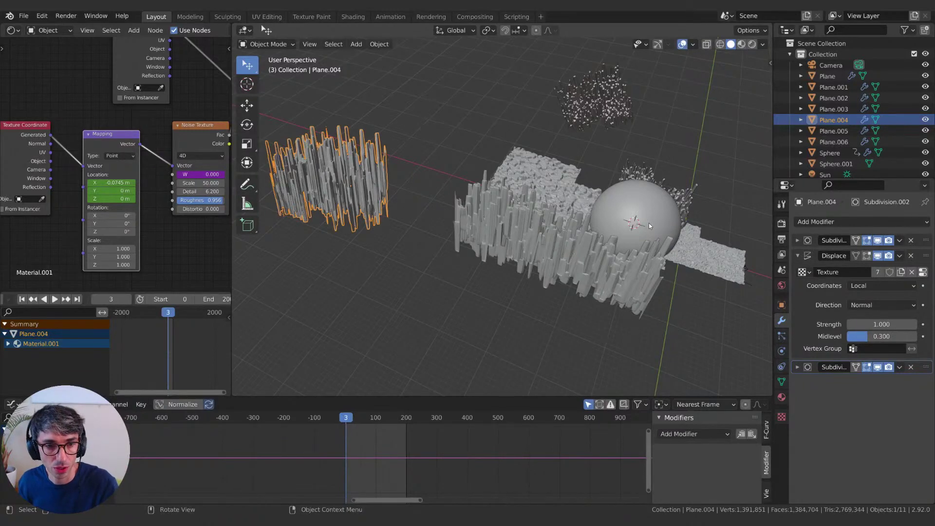
pyautogui.moveTo(649, 223); pyautogui.dragTo(439, 243)
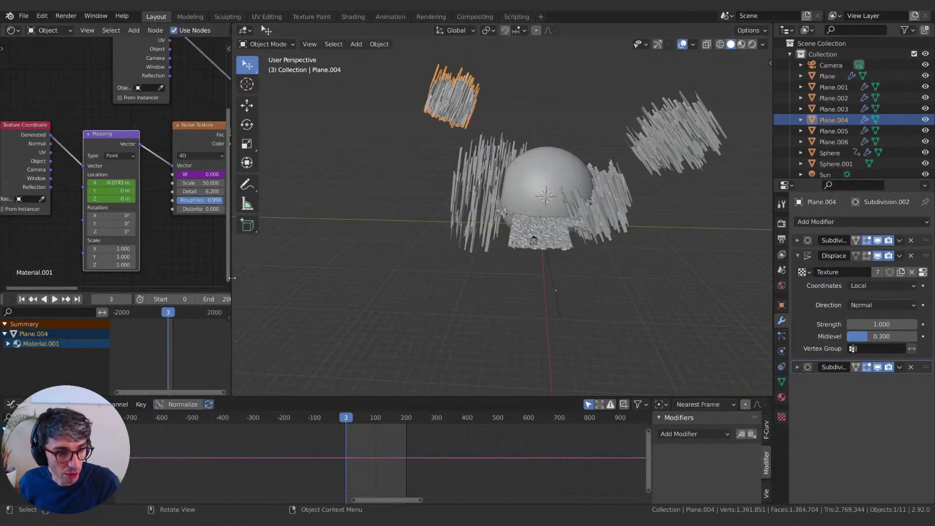
# Enlarge the shader node editor at the expense of the 3D viewport and timeline, and select the rocky ground plane
pyautogui.moveTo(231, 278); pyautogui.dragTo(456, 278)
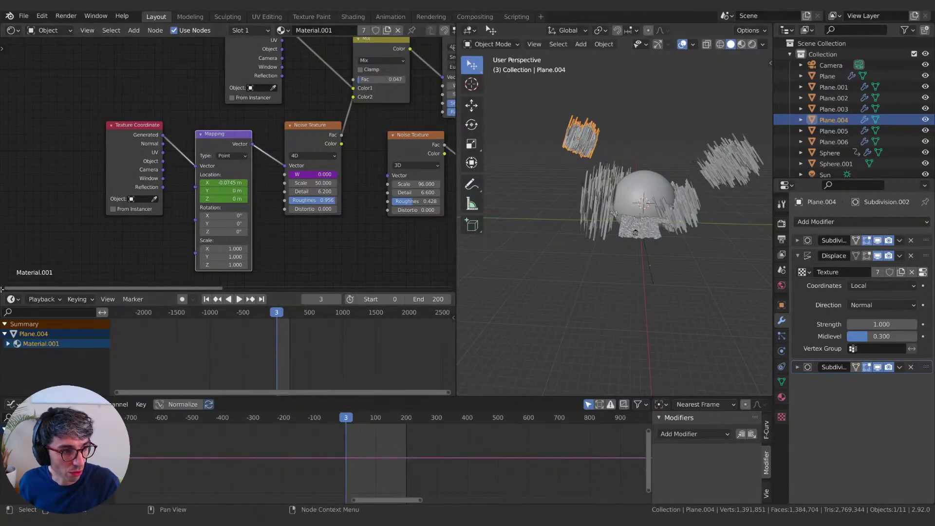
pyautogui.moveTo(2, 291); pyautogui.dragTo(112, 309)
pyautogui.moveTo(658, 244); pyautogui.dragTo(688, 263)
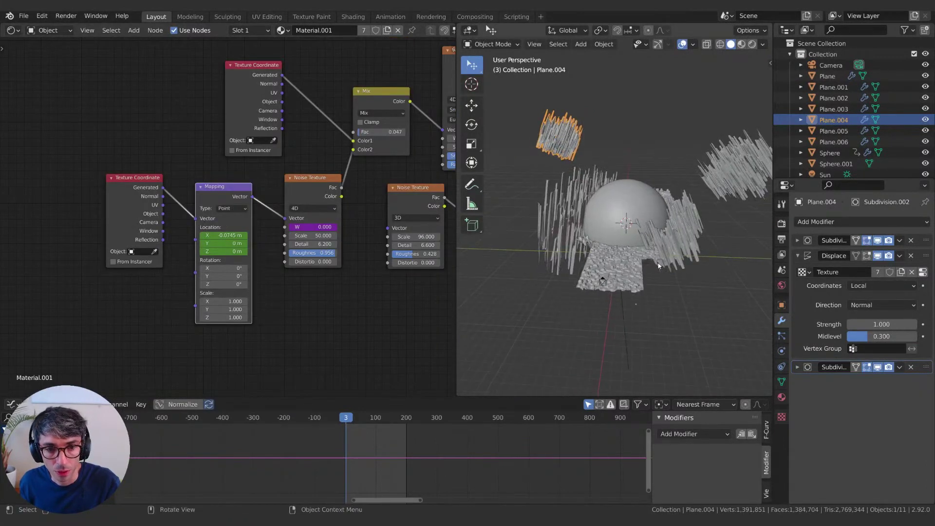
pyautogui.scroll(5, 688, 264)
pyautogui.click(692, 275)
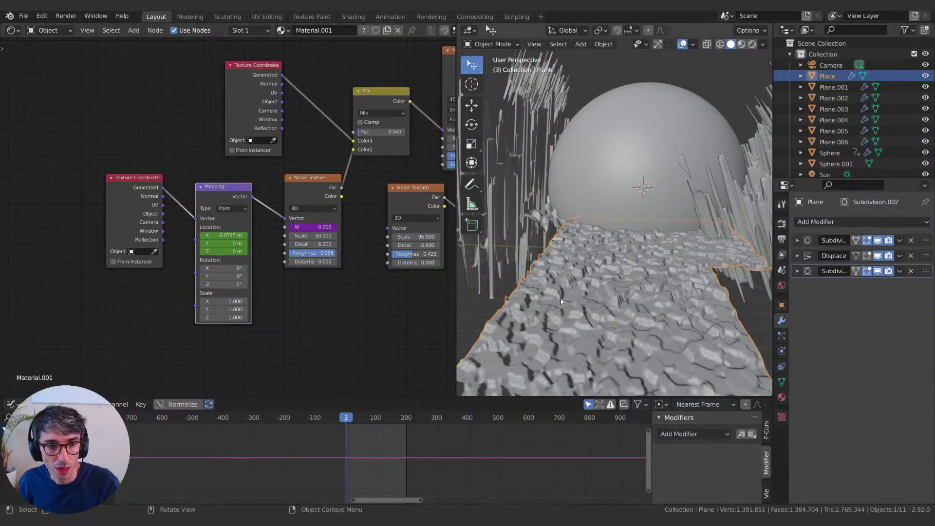
# Move the Texture Coordinate node that feeds the Mix node directly above the one that feeds the Mapping node
pyautogui.press('Home')
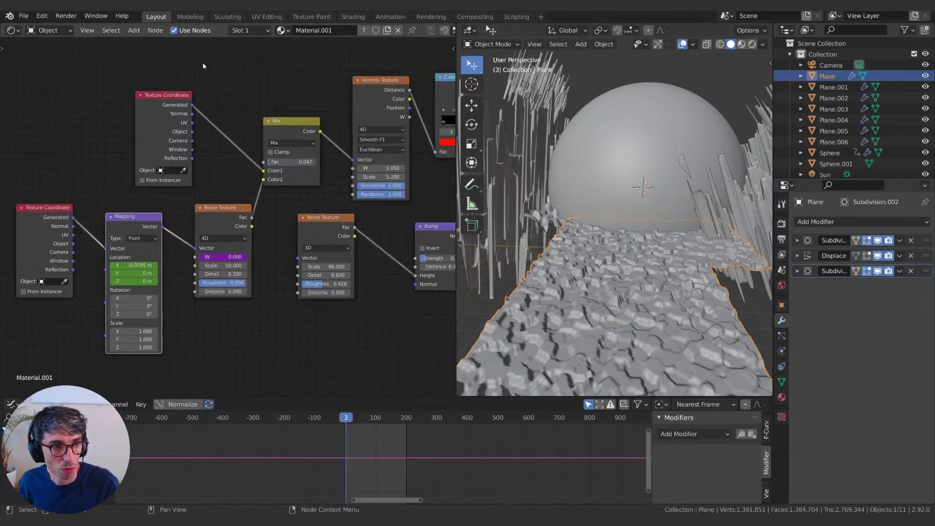
pyautogui.hscroll(8, 265, 205)
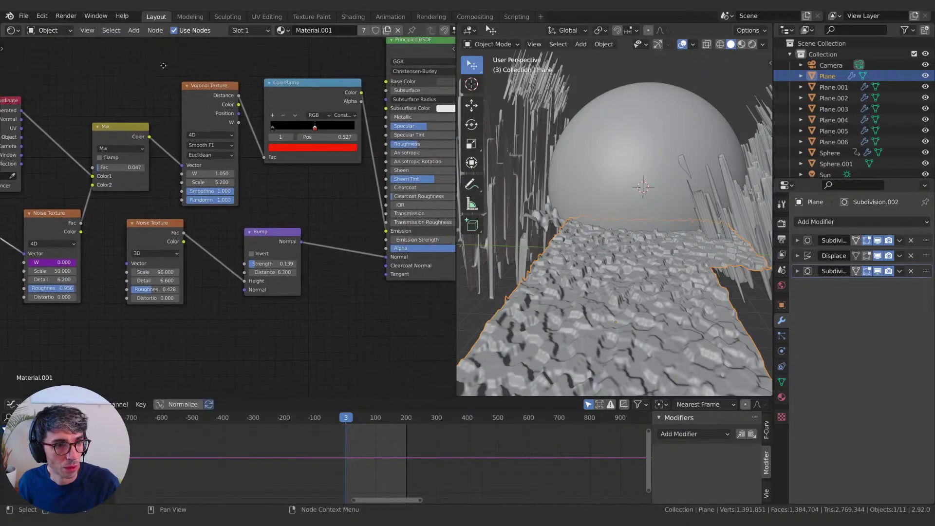
pyautogui.hscroll(-8, 265, 205)
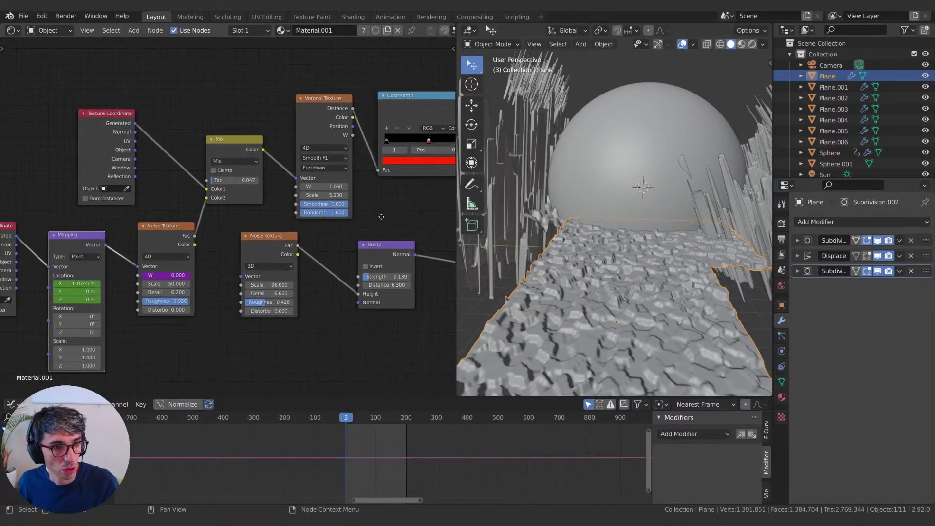
pyautogui.hscroll(-3, 182, 111)
pyautogui.press('g')
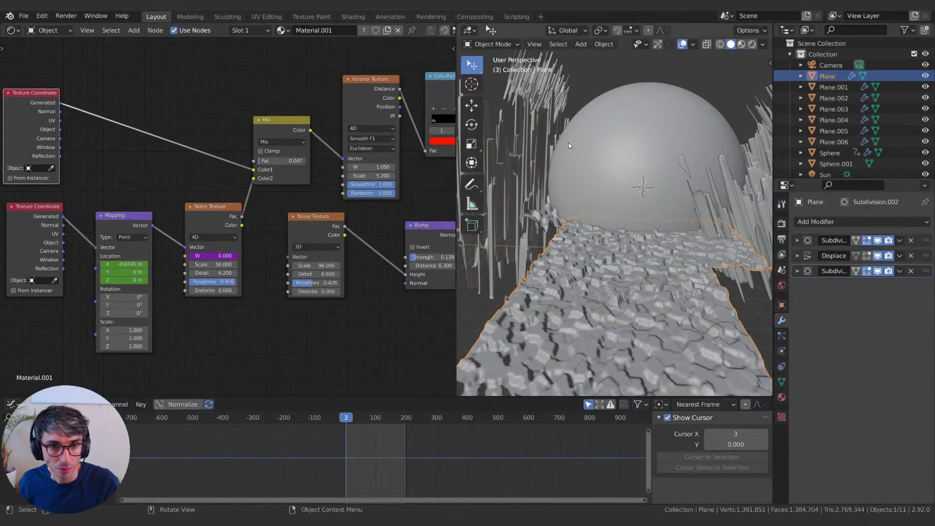
# Display the 3D viewport in rendered shading and frame the glowing lava streams on the ground plane
pyautogui.moveTo(624, 257); pyautogui.dragTo(758, 118)
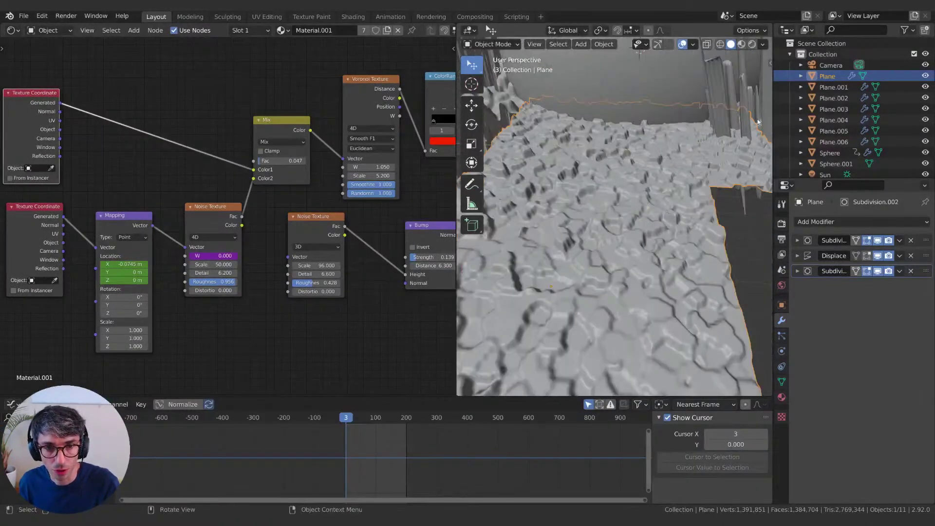
pyautogui.click(752, 44)
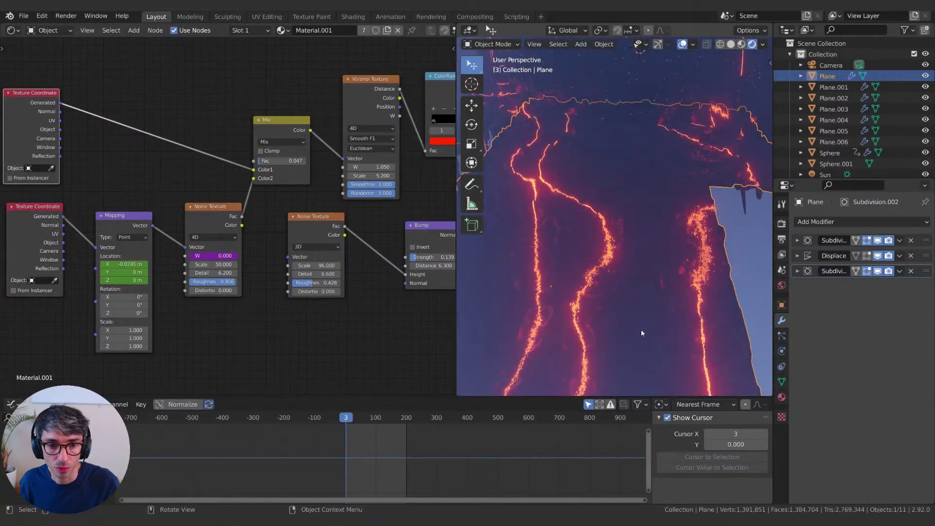
pyautogui.scroll(-3, 658, 316)
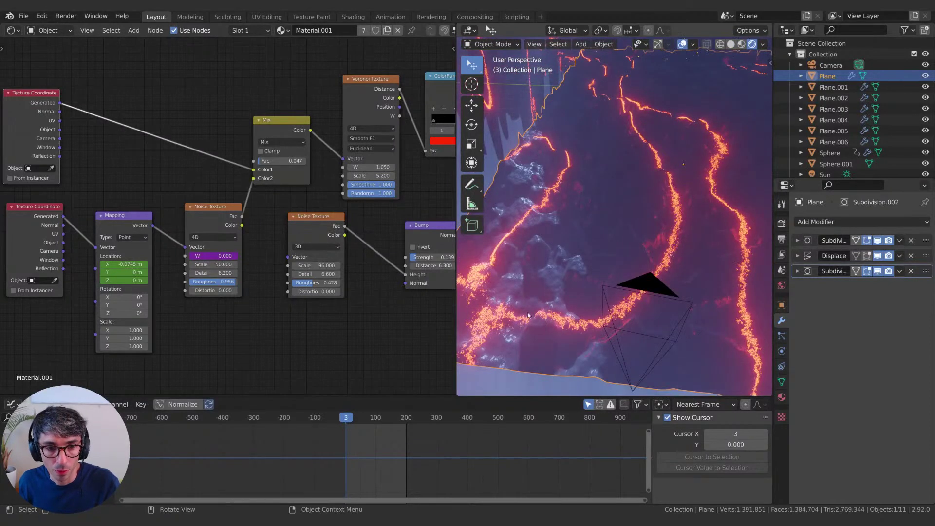
# Move the 3D Noise Texture node that feeds the Bump node lower, separating it from the 4D Noise Texture and Mix nodes
pyautogui.moveTo(345, 315); pyautogui.dragTo(138, 366)
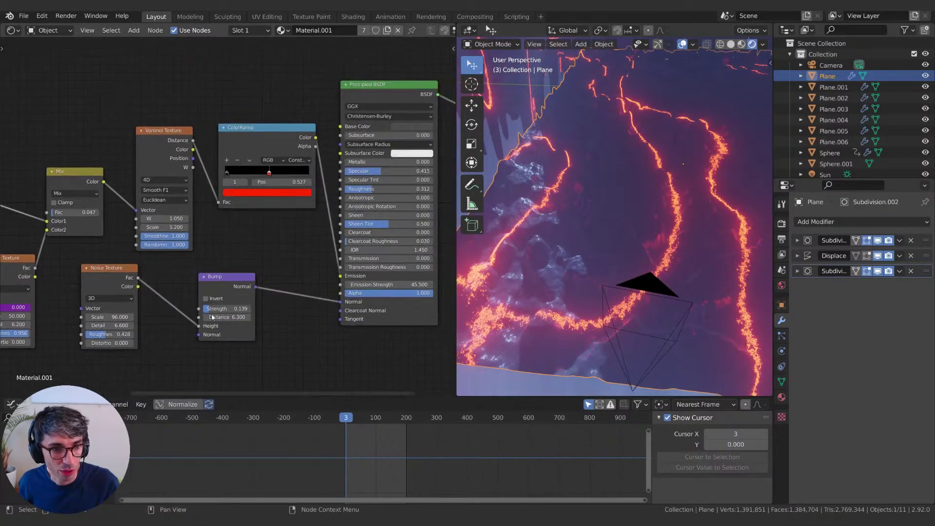
pyautogui.moveTo(382, 128); pyautogui.dragTo(338, 128)
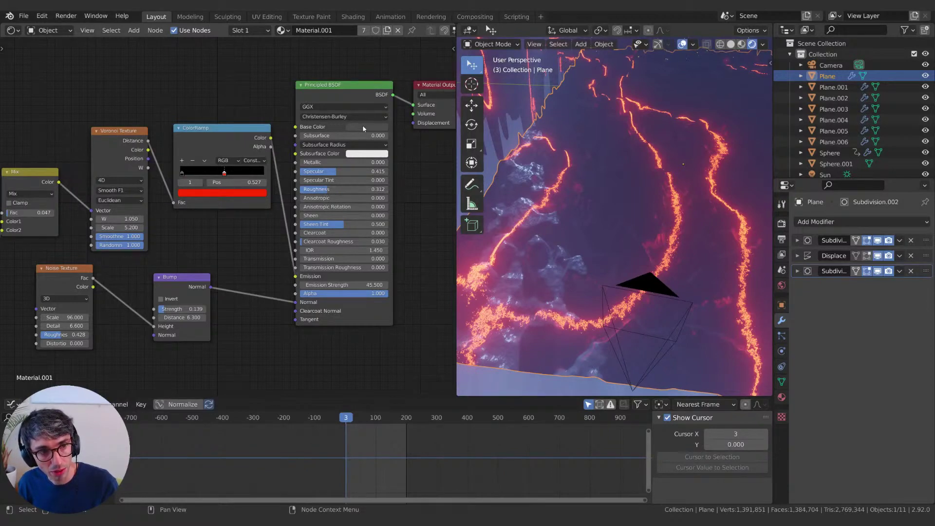
pyautogui.moveTo(189, 264); pyautogui.dragTo(389, 228)
pyautogui.moveTo(395, 281); pyautogui.dragTo(434, 269)
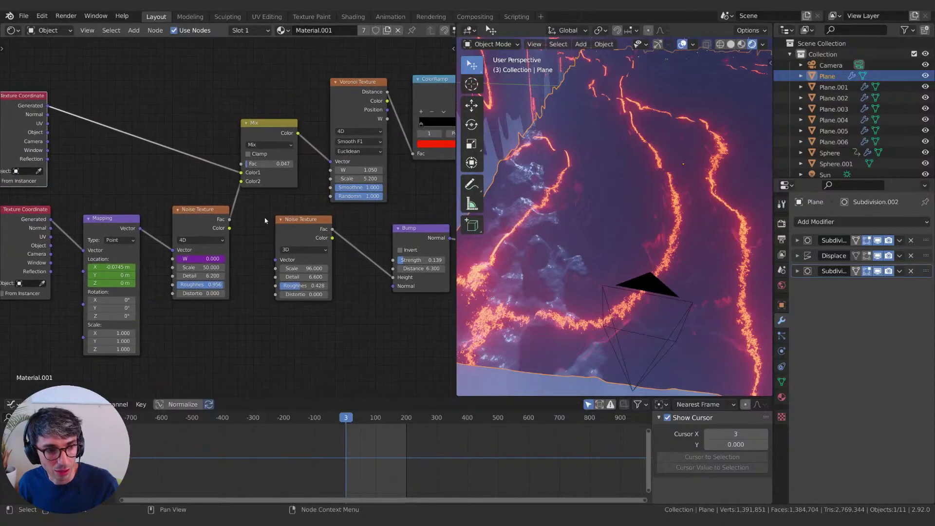
pyautogui.click(307, 235)
pyautogui.press('g')
pyautogui.click(331, 292)
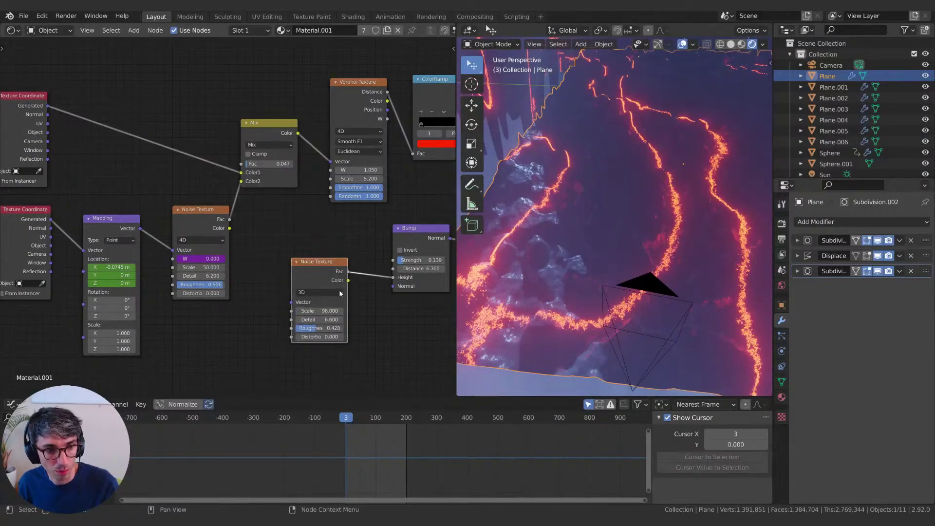
# Examine the lava material's node chain from the Texture Coordinate nodes through Mix, Voronoi Texture and ColorRamp to the Principled BSDF
pyautogui.moveTo(368, 318); pyautogui.dragTo(314, 313)
pyautogui.moveTo(382, 324); pyautogui.dragTo(319, 327)
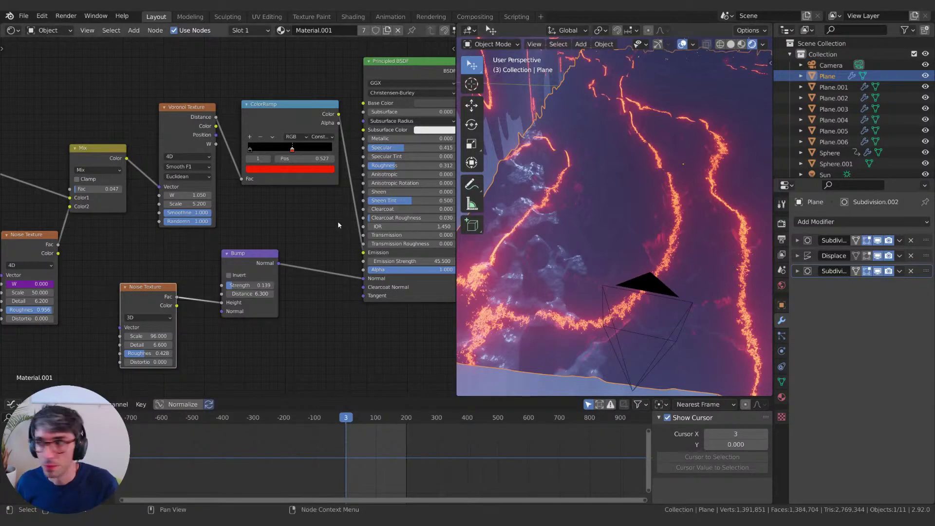
pyautogui.hscroll(-10, 323, 209)
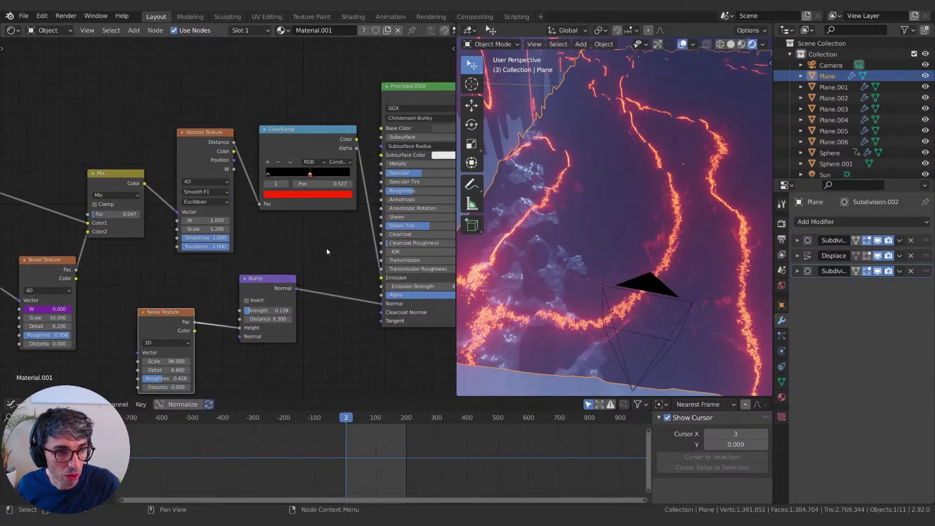
pyautogui.hscroll(8, 358, 231)
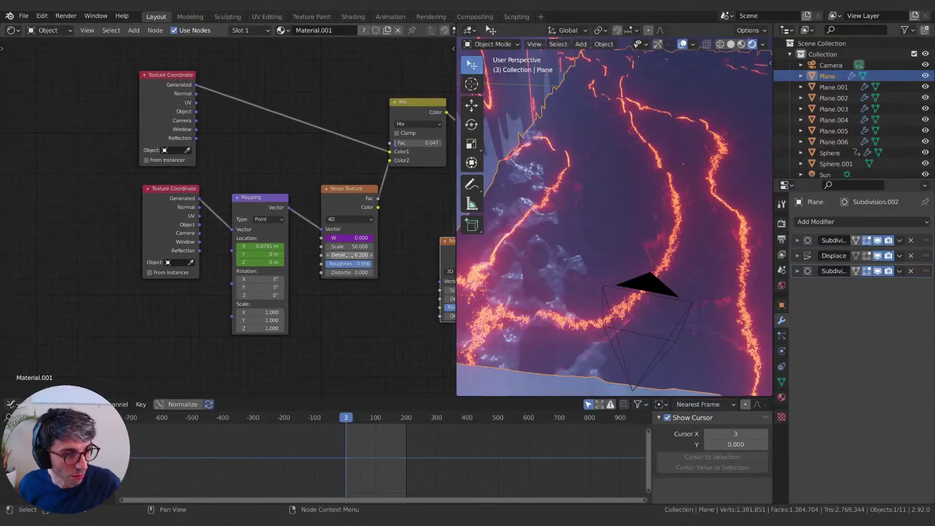
pyautogui.hscroll(-8, 243, 253)
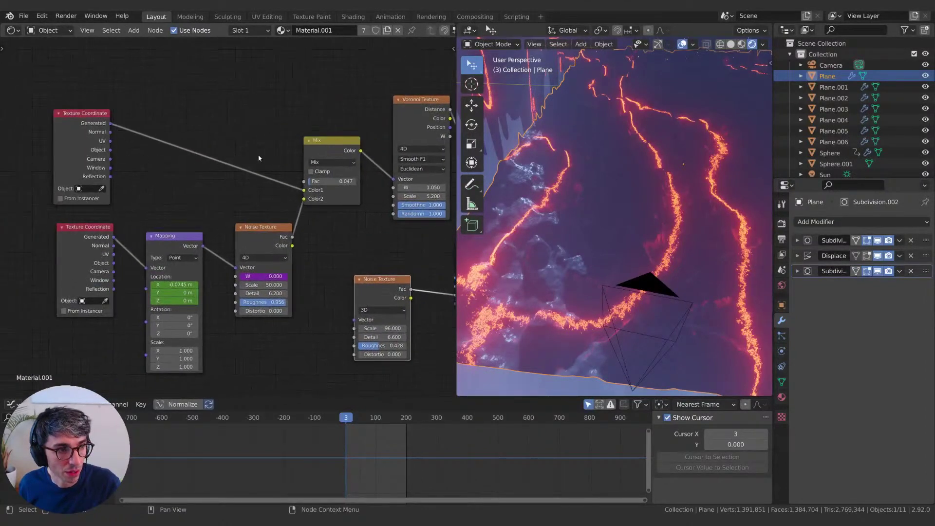
pyautogui.hscroll(3, 347, 221)
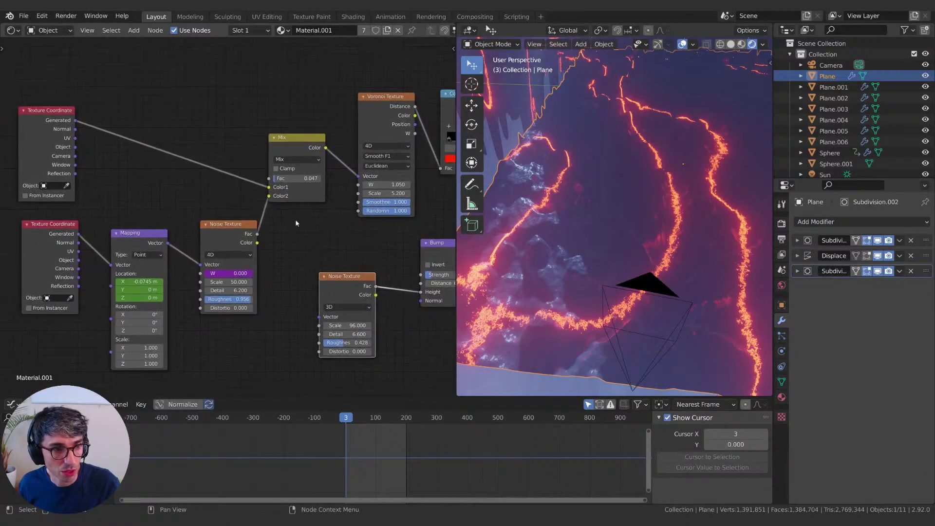
pyautogui.hscroll(8, 300, 130)
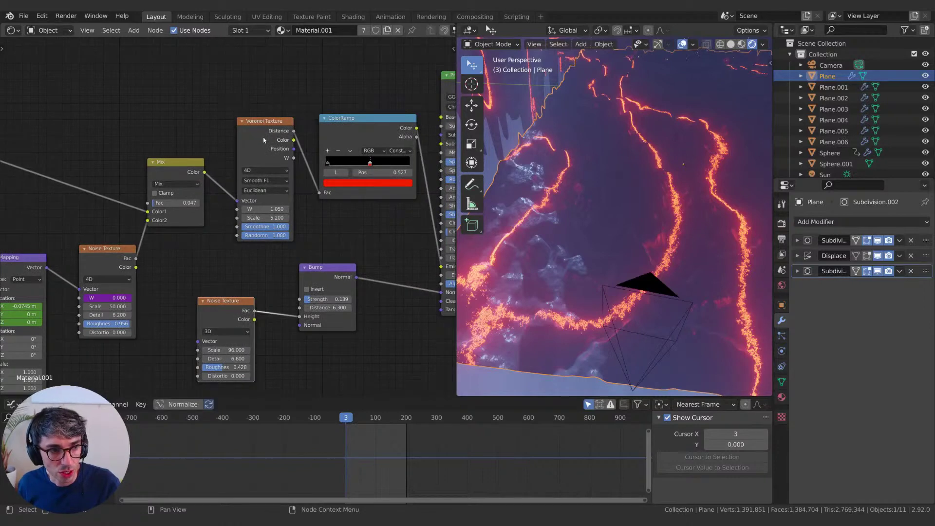
pyautogui.hscroll(-5, 264, 139)
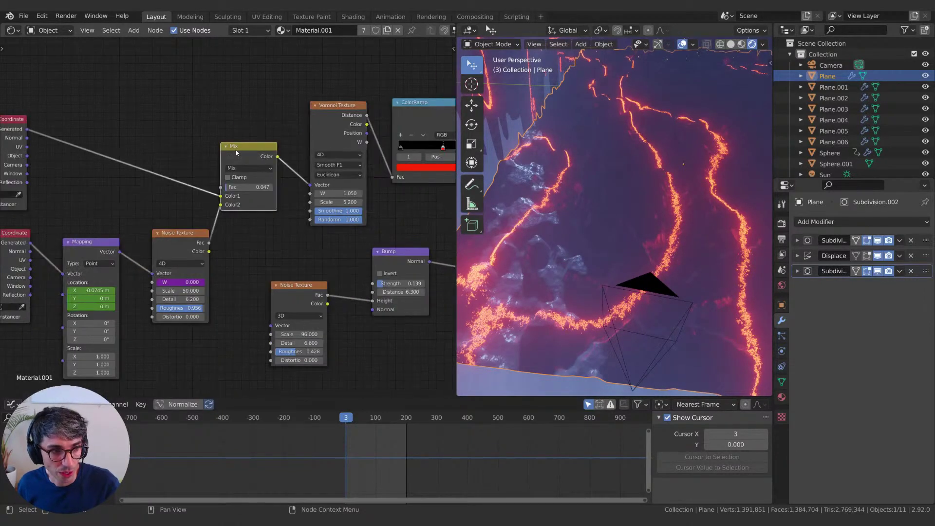
# Mute the Mix node that feeds the Voronoi Texture to view the lava streams without the noise distortion
pyautogui.press('m')
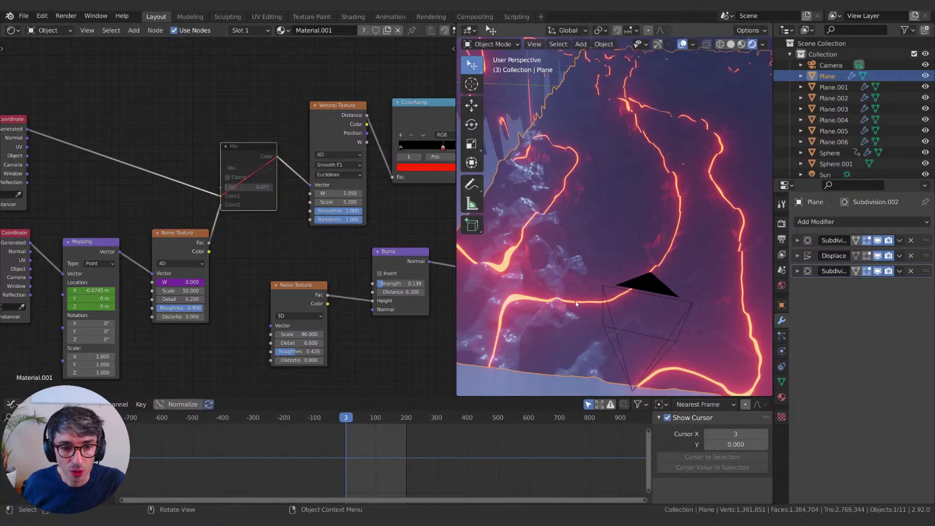
pyautogui.scroll(-1, 282, 139)
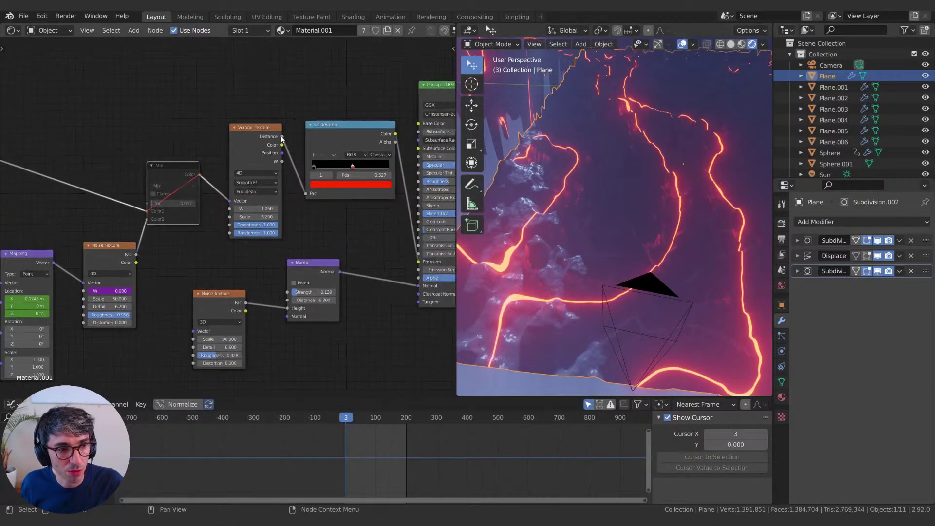
pyautogui.moveTo(282, 139); pyautogui.dragTo(222, 147)
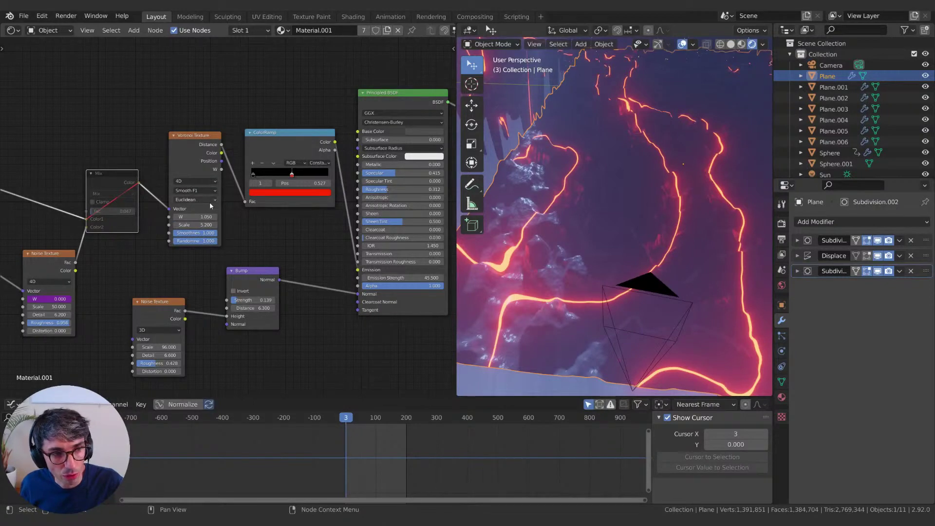
pyautogui.scroll(2, 221, 227)
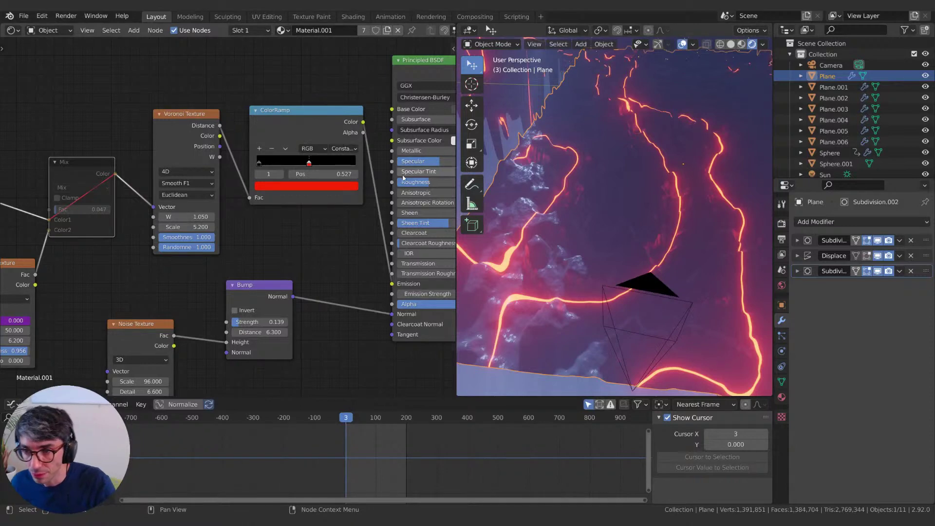
pyautogui.scroll(-2, 440, 161)
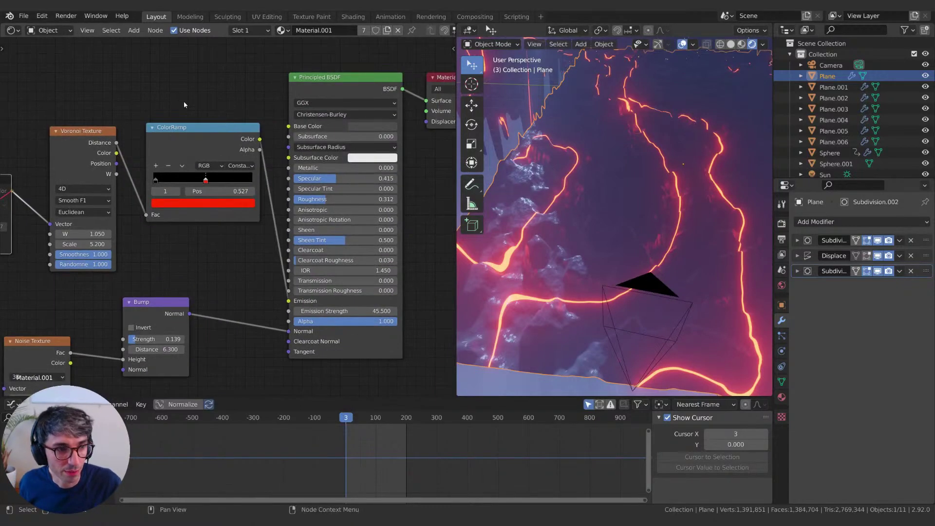
pyautogui.scroll(3, 304, 113)
# Inspect the lava ColorRamp's neighbouring red and black stops near its middle by switching the active stop between them
pyautogui.click(150, 178)
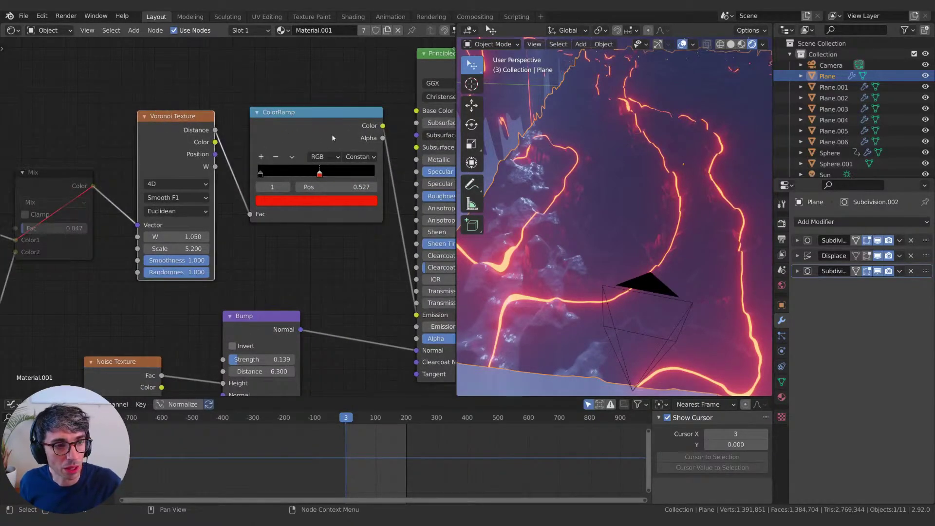
pyautogui.hscroll(2, 302, 183)
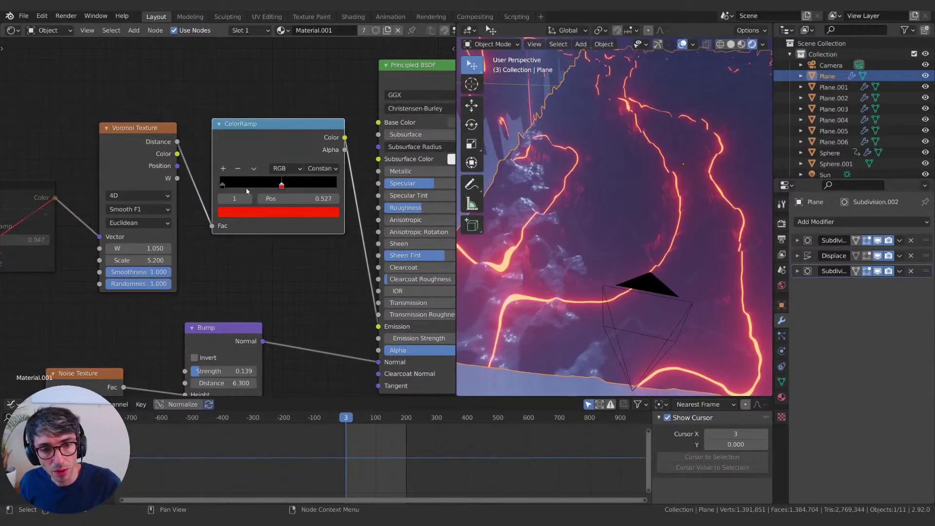
pyautogui.scroll(4, 267, 199)
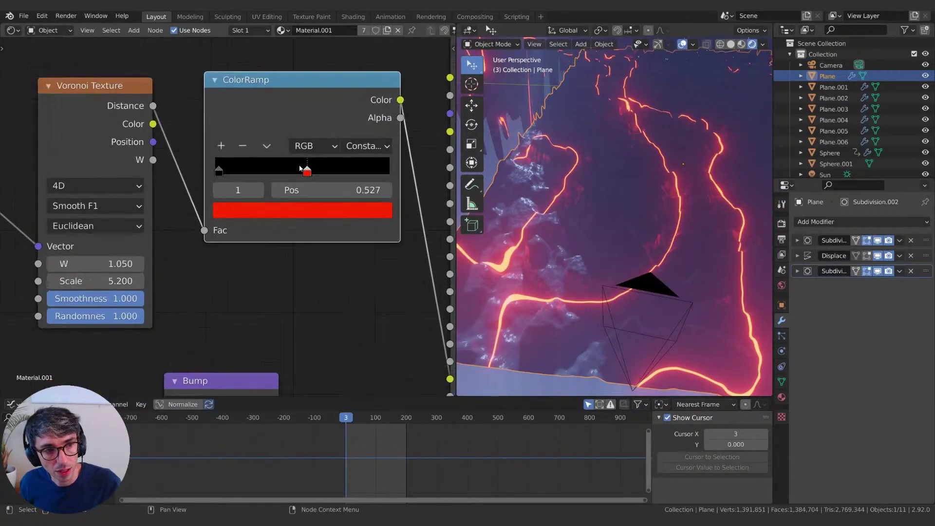
pyautogui.keyDown('ctrl'); pyautogui.click(329, 162); pyautogui.keyUp('ctrl')
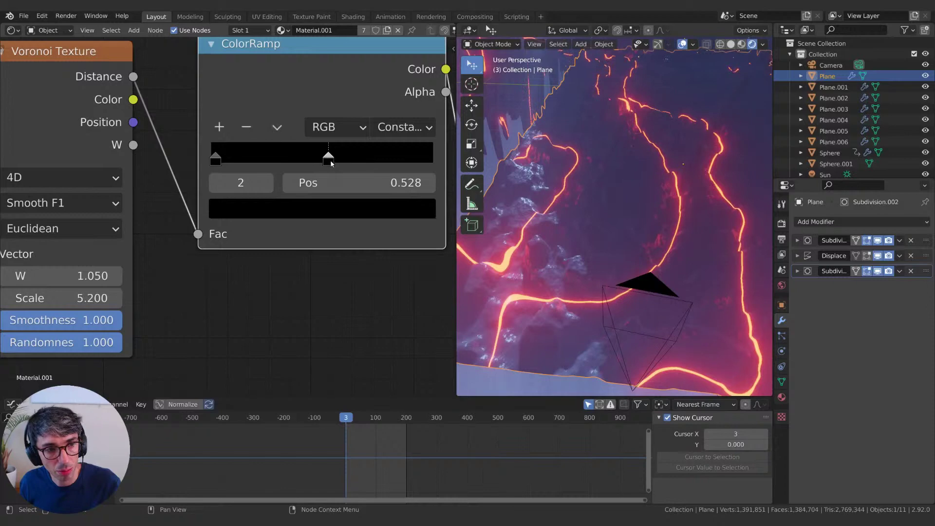
pyautogui.hotkey('ctrl', 'z')
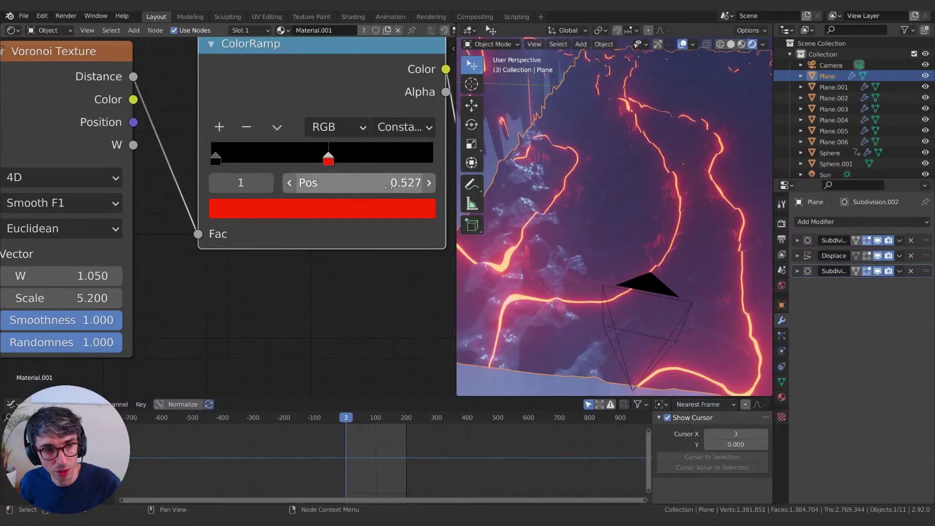
pyautogui.keyDown('ctrl'); pyautogui.click(329, 162); pyautogui.keyUp('ctrl')
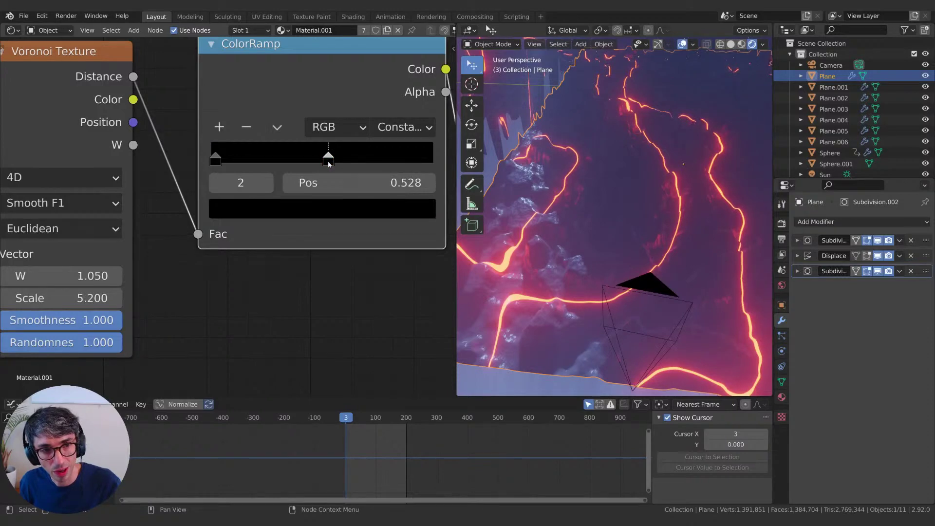
pyautogui.hotkey('ctrl', 'z')
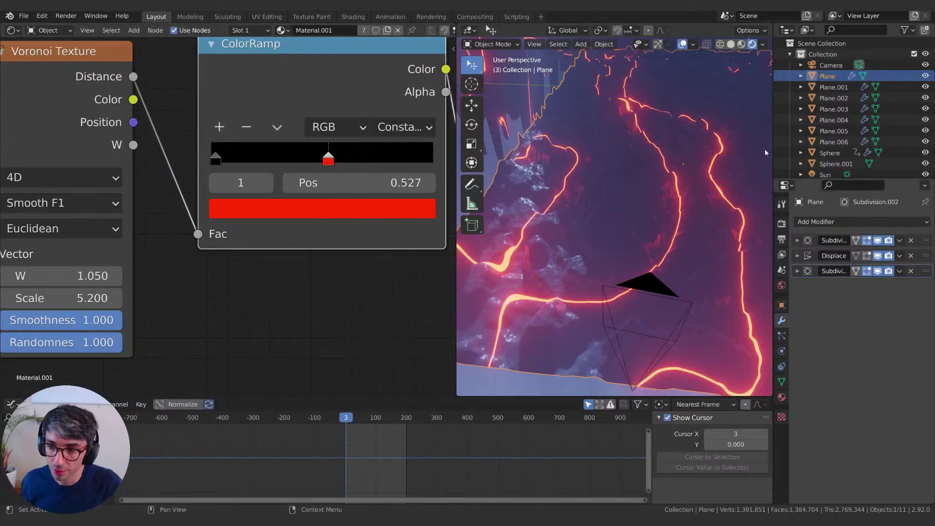
pyautogui.hotkey('ctrl', 'shift', 'z')
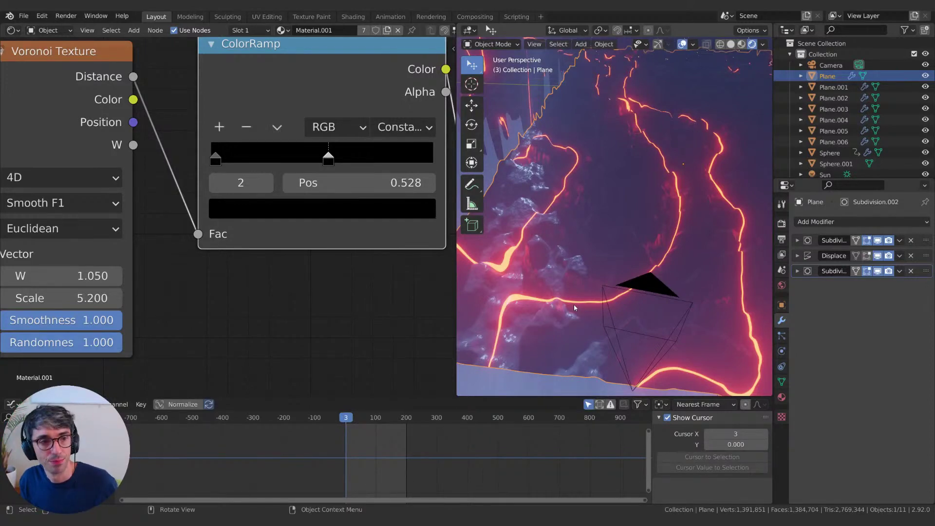
# Examine the distortion branch from the Texture Coordinate node through the animated Mapping location and 4D Noise Texture into the Mix node
pyautogui.scroll(-3, 293, 305)
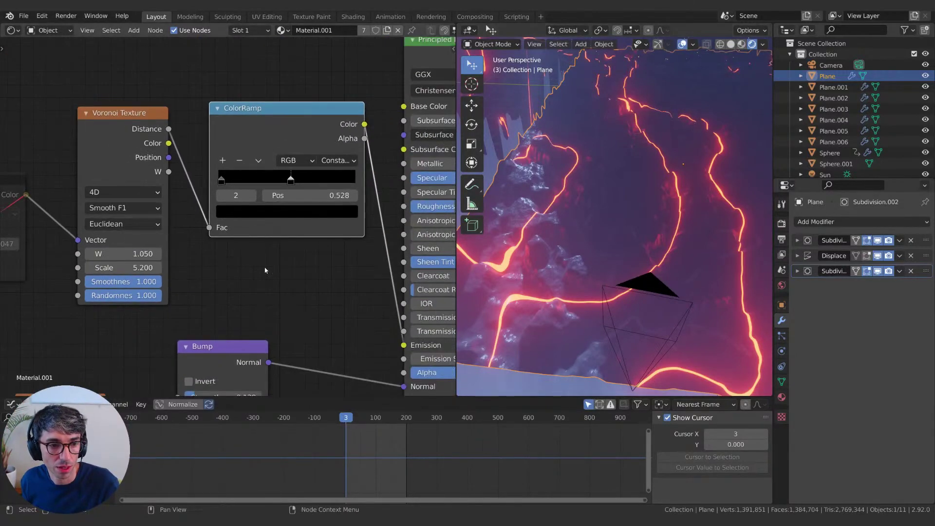
pyautogui.hscroll(-10, 265, 267)
pyautogui.hscroll(-5, 184, 179)
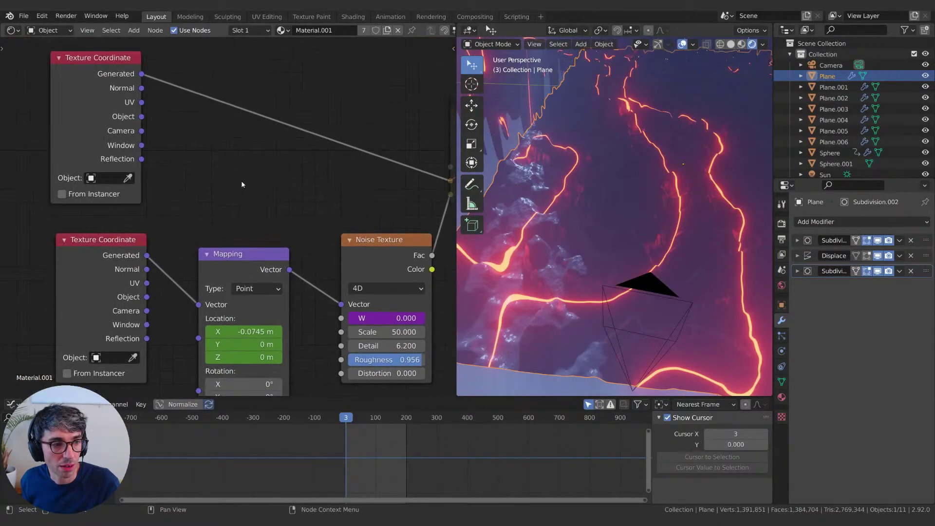
pyautogui.scroll(-4, 115, 207)
pyautogui.click(115, 207)
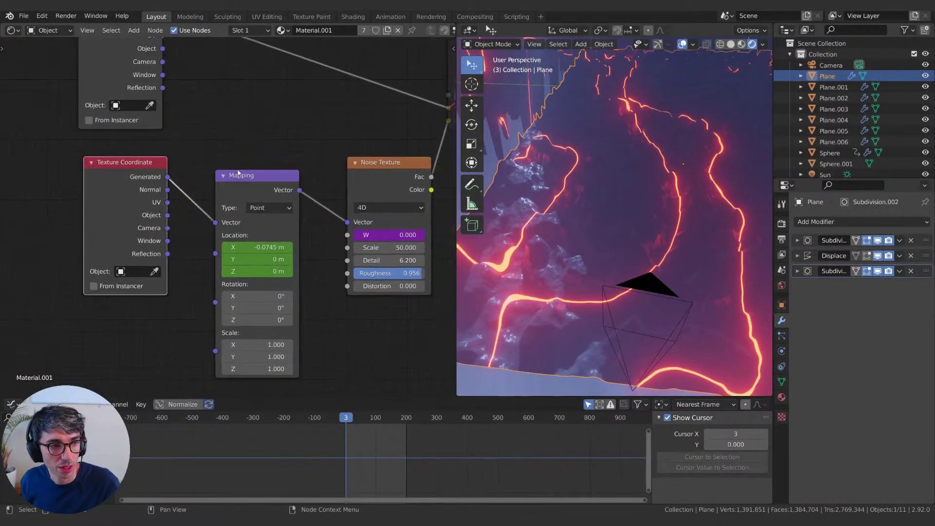
pyautogui.hscroll(8, 228, 192)
pyautogui.scroll(2, 229, 192)
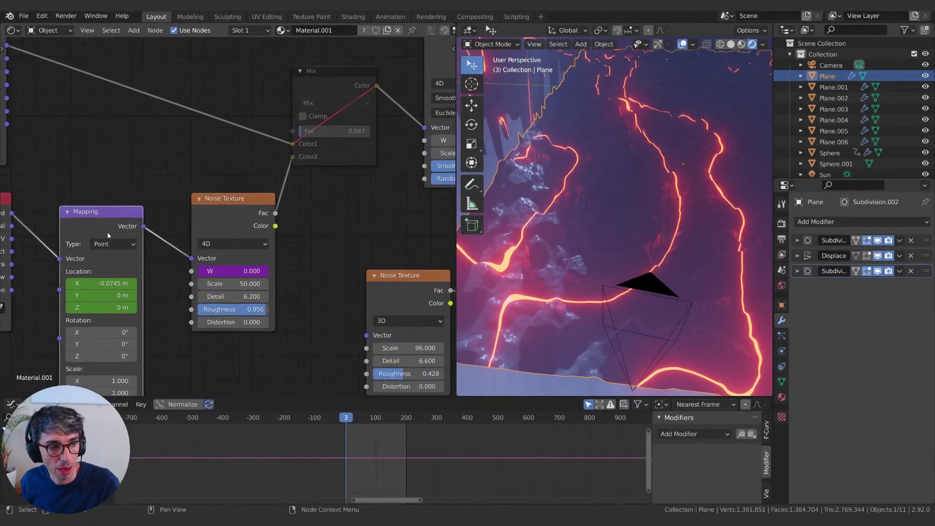
pyautogui.hscroll(-4, 165, 236)
pyautogui.scroll(-3, 165, 235)
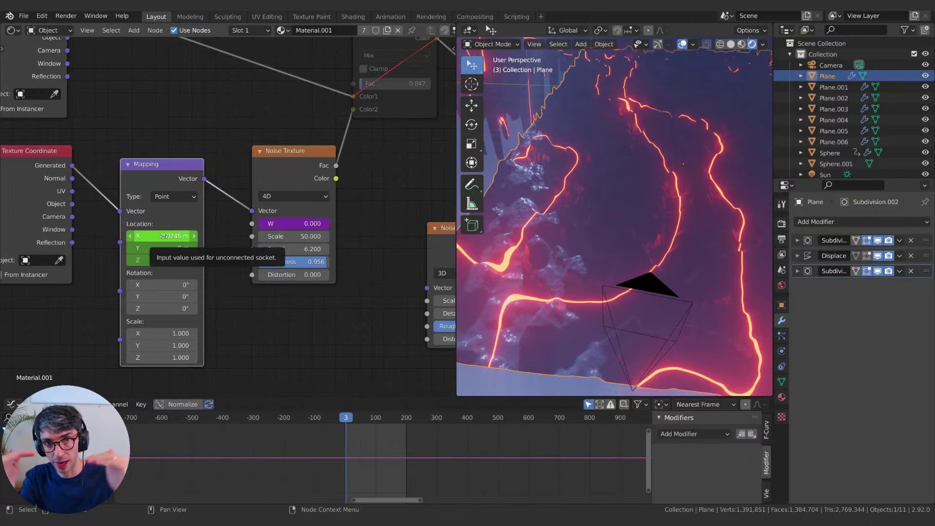
pyautogui.hscroll(2, 271, 268)
pyautogui.scroll(3, 271, 268)
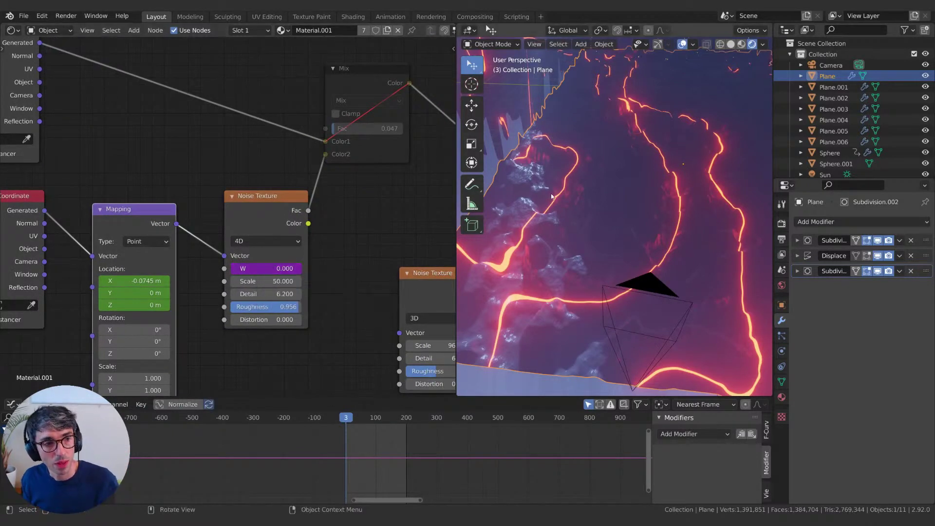
pyautogui.hscroll(4, 233, 279)
pyautogui.scroll(3, 234, 280)
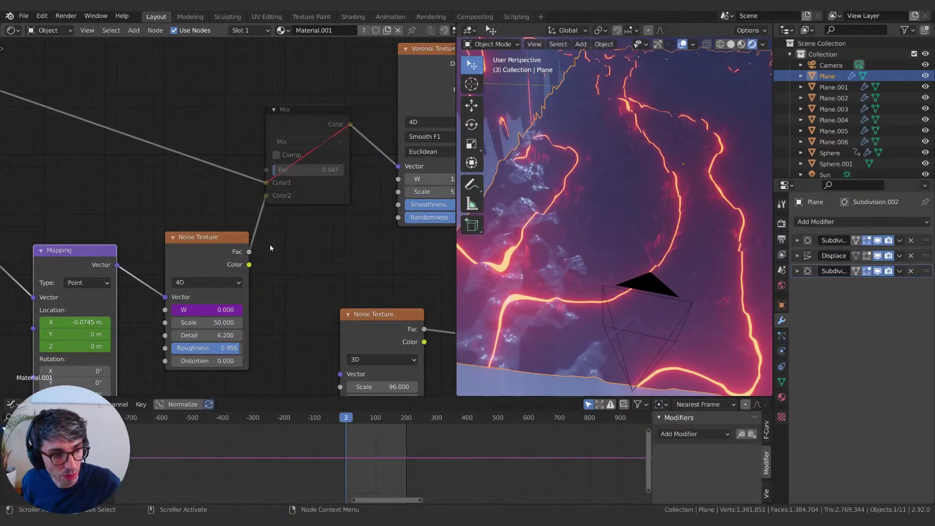
# Toggle the Mix node's muting to compare smooth and distorted lava streams, leaving the node unmuted
pyautogui.click(293, 117)
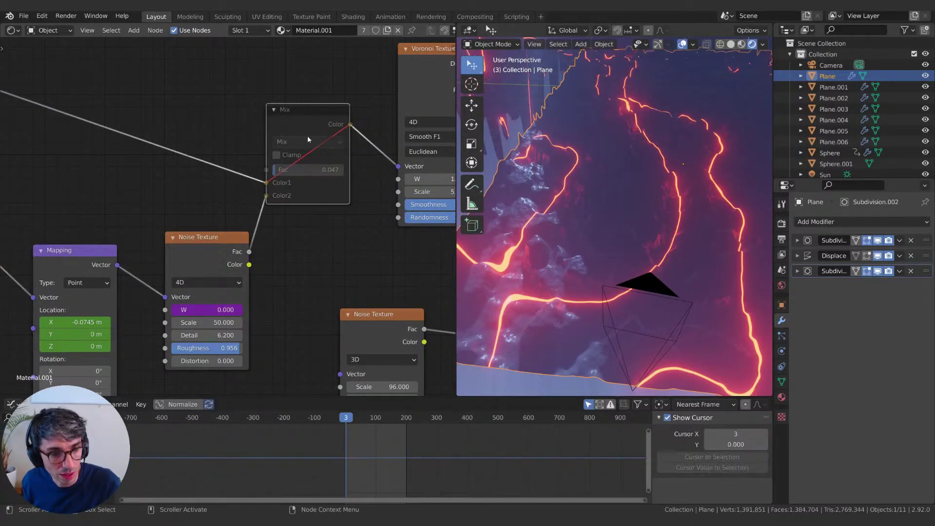
pyautogui.press('m')
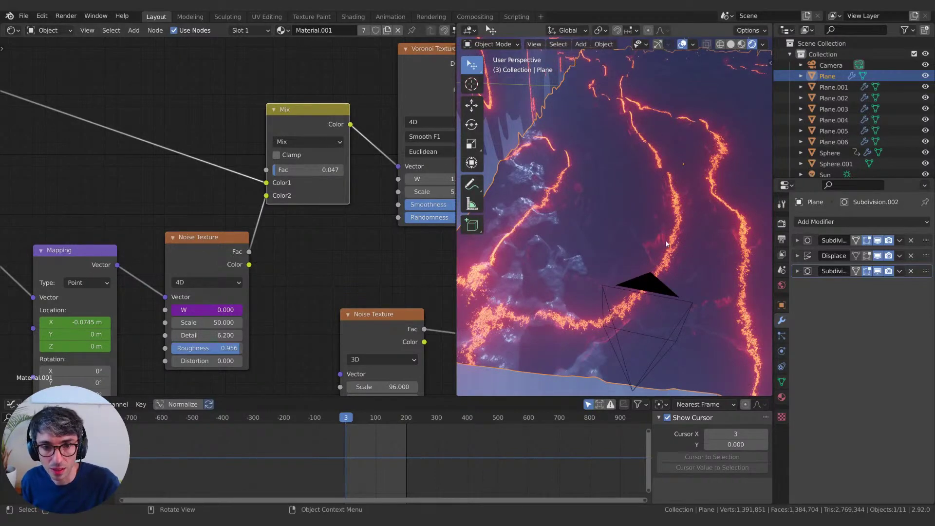
pyautogui.moveTo(296, 124); pyautogui.dragTo(298, 123)
pyautogui.press('m')
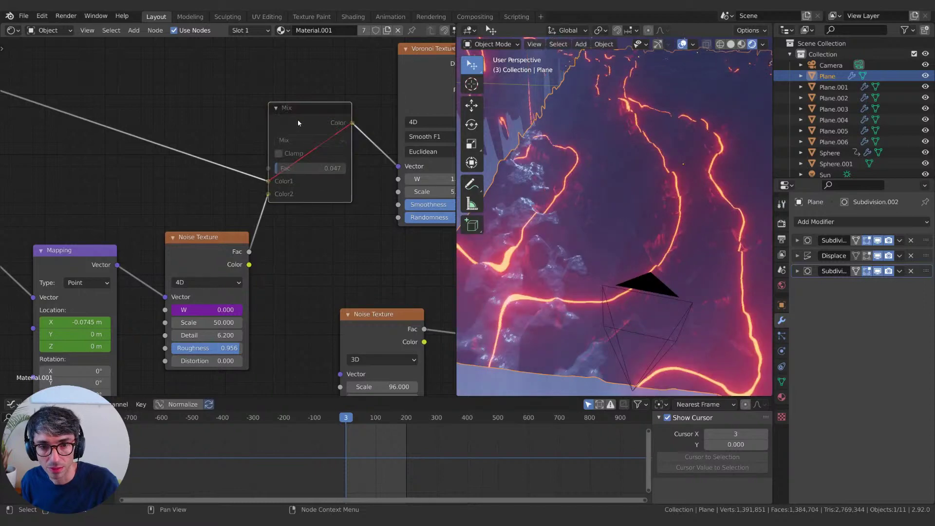
pyautogui.press('m')
pyautogui.press('m')
pyautogui.press('m')
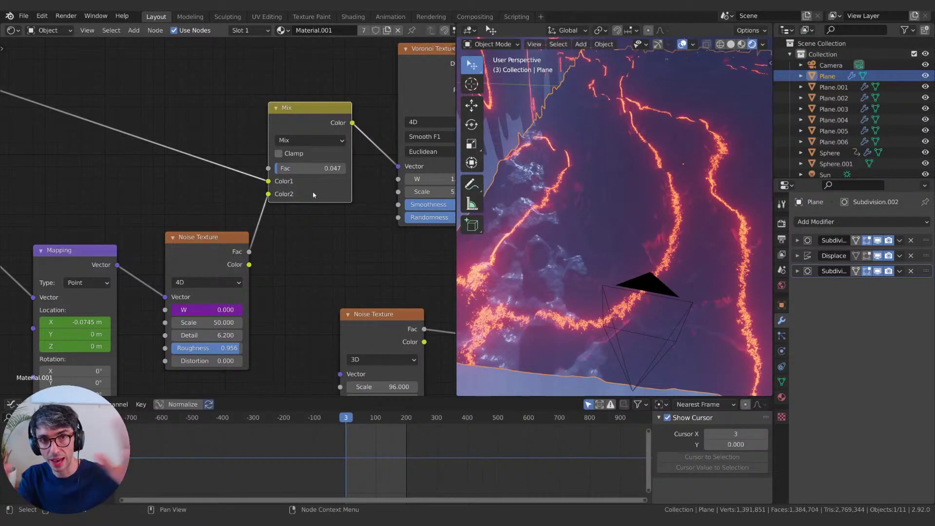
# Select the large sphere in the camera view and move its material's Voronoi Texture node farther from the ColorRamp
pyautogui.press('KP_0')
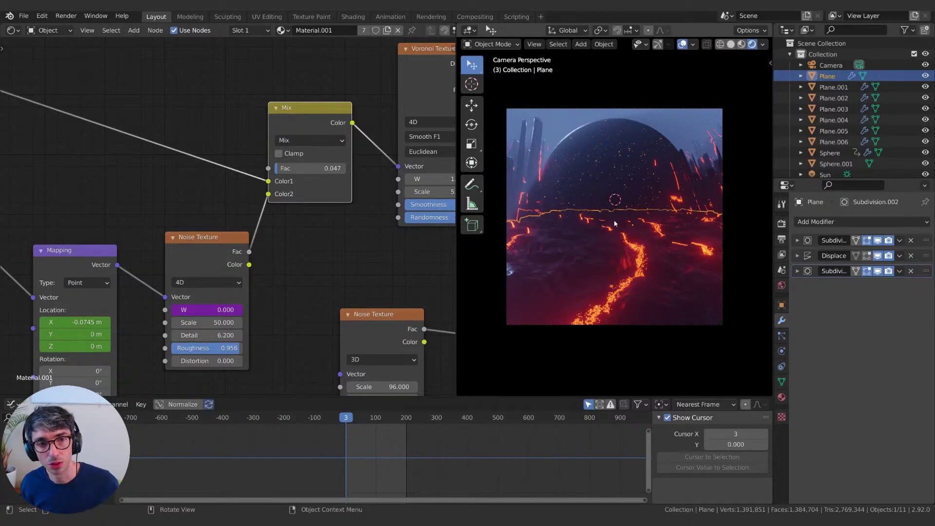
pyautogui.click(656, 163)
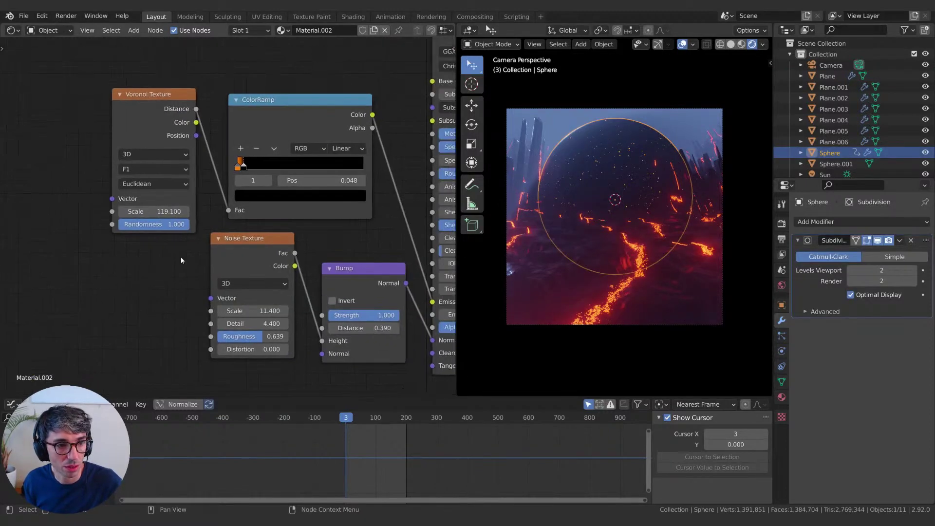
pyautogui.hscroll(-3, 181, 258)
pyautogui.moveTo(192, 116); pyautogui.dragTo(165, 98)
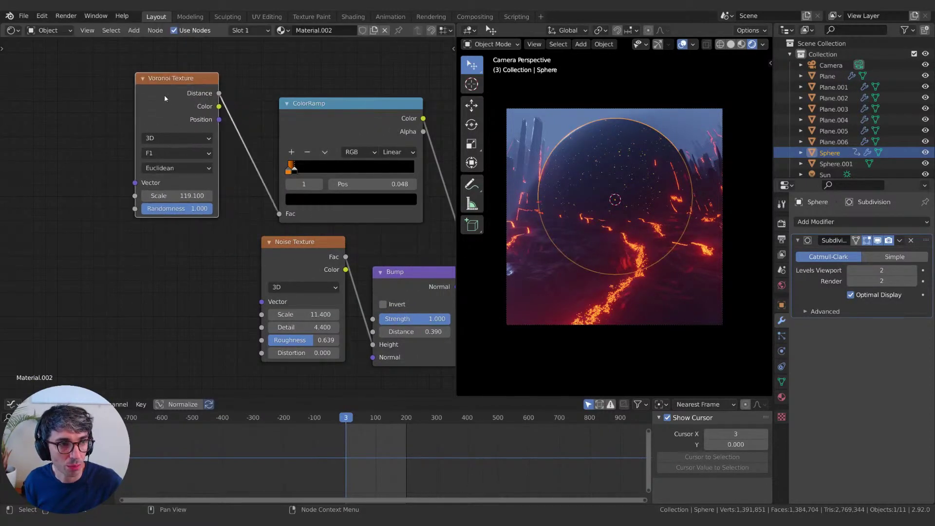
pyautogui.hscroll(-1, 183, 230)
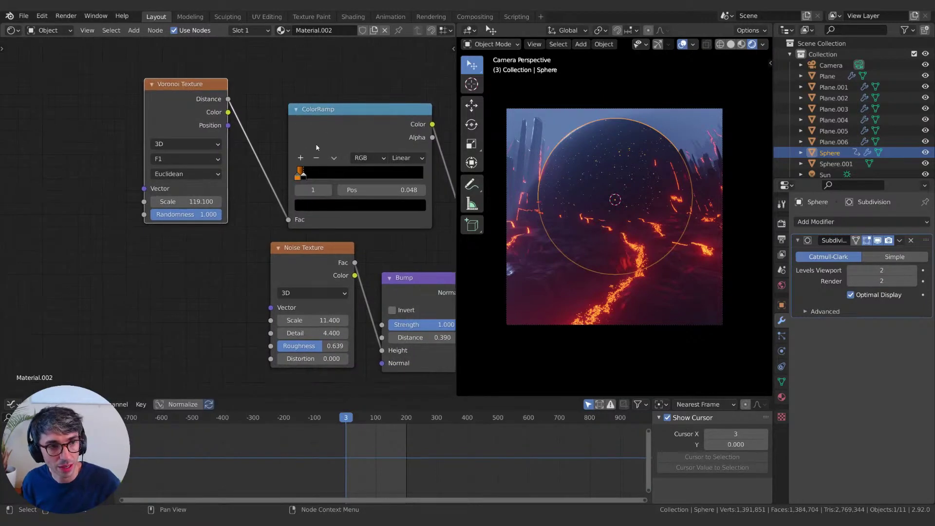
pyautogui.hscroll(5, 316, 147)
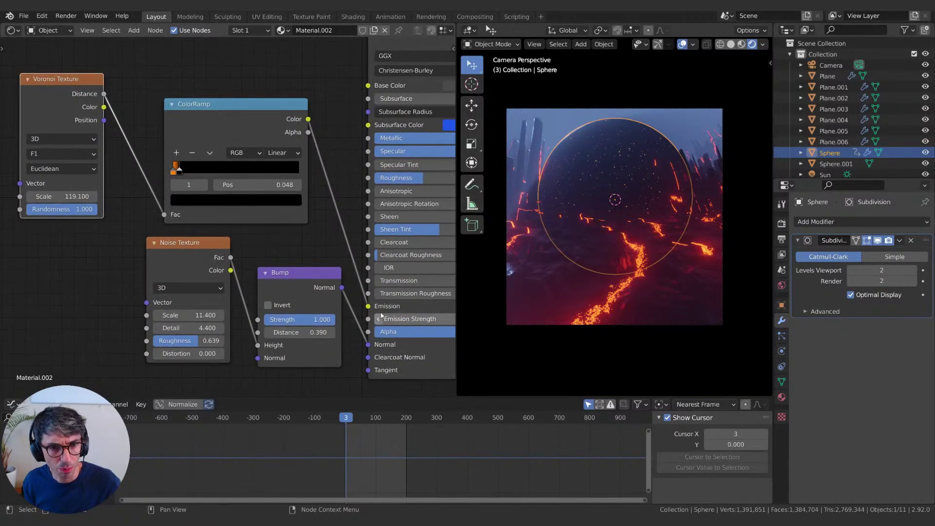
pyautogui.scroll(8, 546, 168)
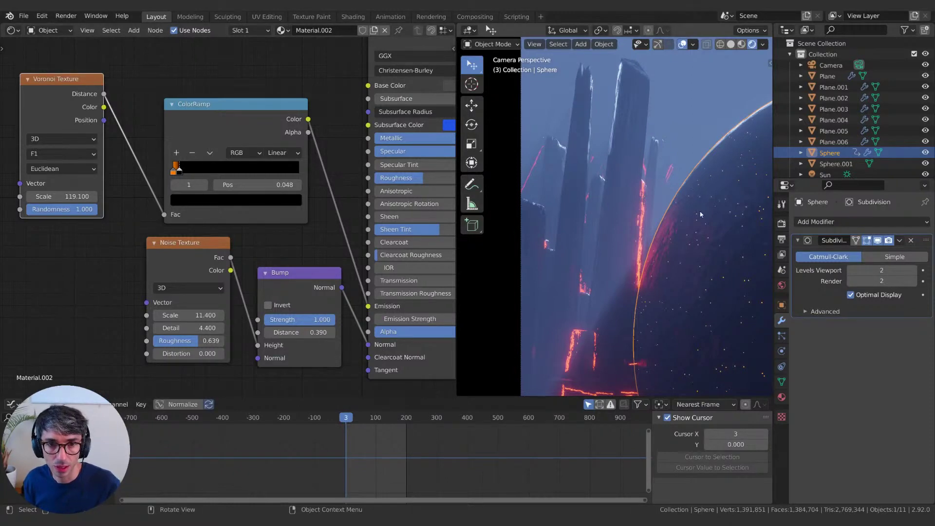
pyautogui.press('Home')
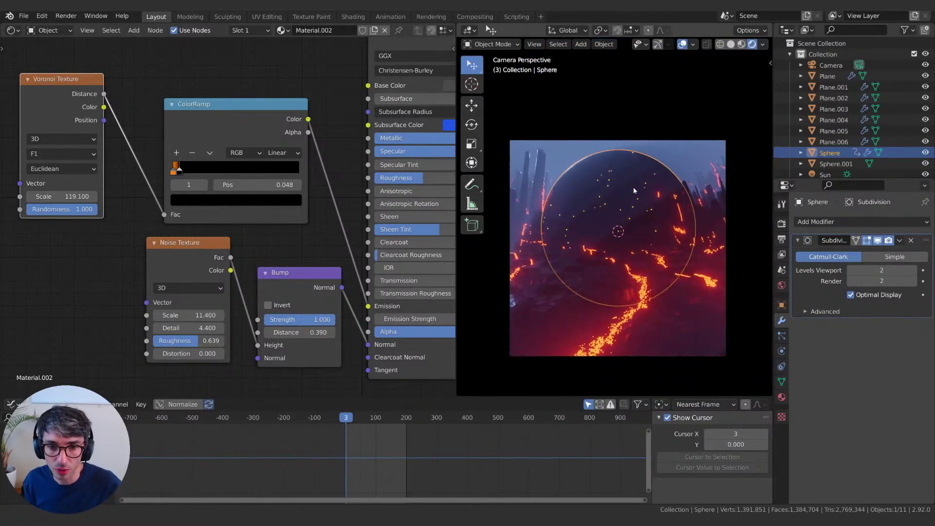
# Switch the shader editor from object to World shading and frame the Background, Volume Scatter and World Output nodes
pyautogui.click(11, 30)
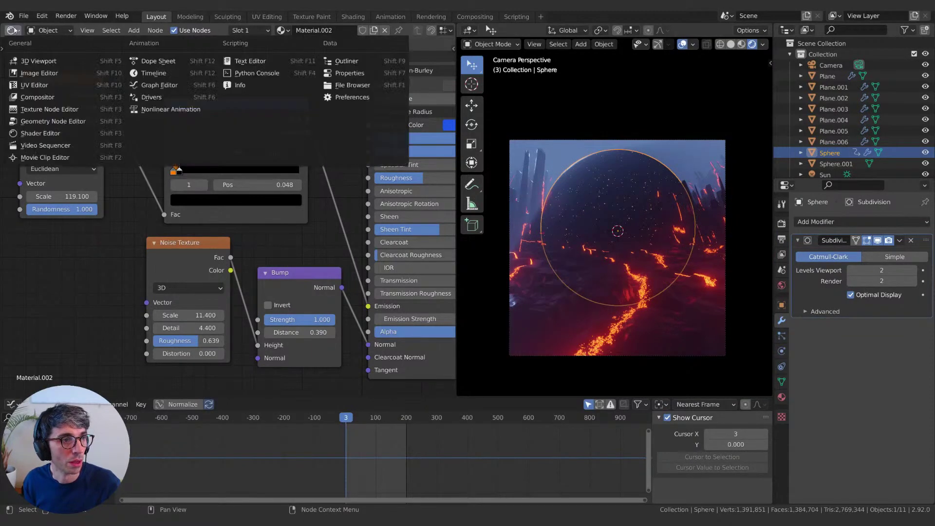
pyautogui.press('Escape')
pyautogui.click(46, 30)
pyautogui.click(46, 55)
pyautogui.press('Home')
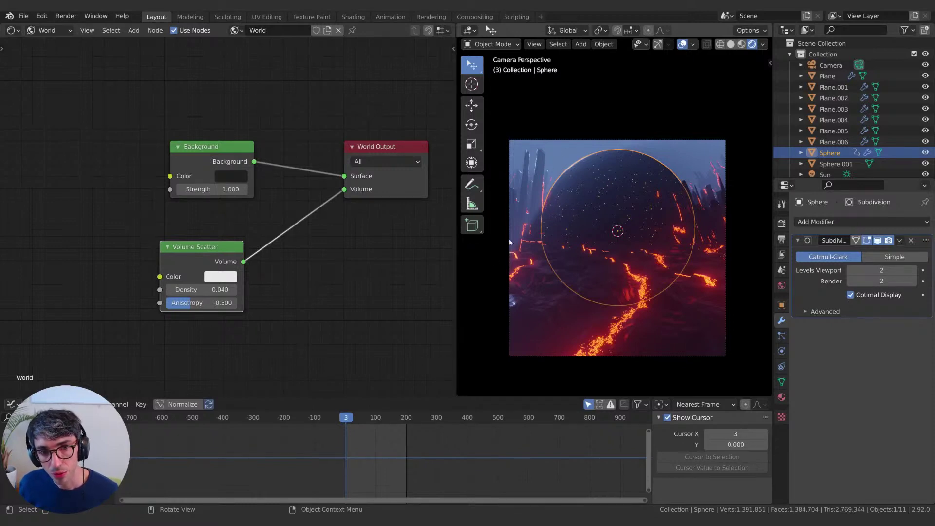
# Select the Sun light and show the whole scene from outside the camera in solid shading with gizmos enabled
pyautogui.click(826, 174)
pyautogui.click(731, 43)
pyautogui.moveTo(633, 205); pyautogui.dragTo(684, 95)
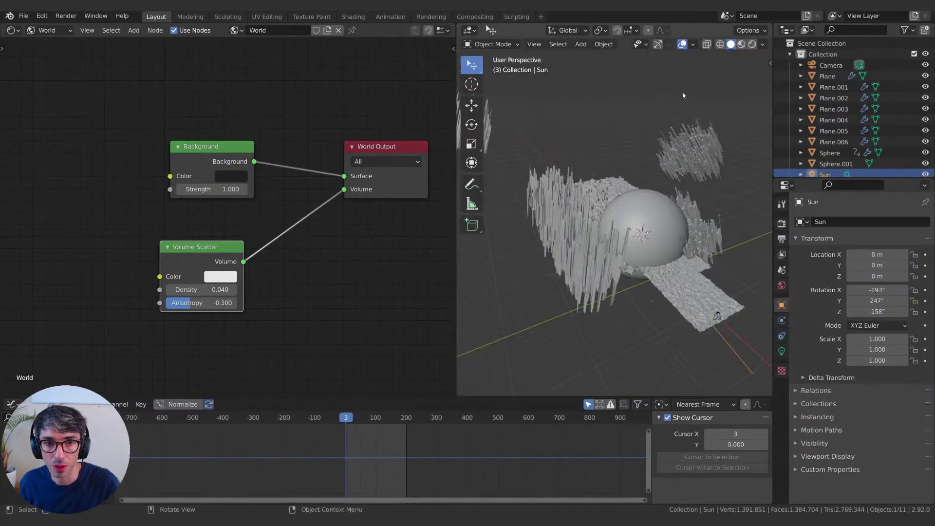
pyautogui.click(658, 43)
pyautogui.scroll(-8, 662, 177)
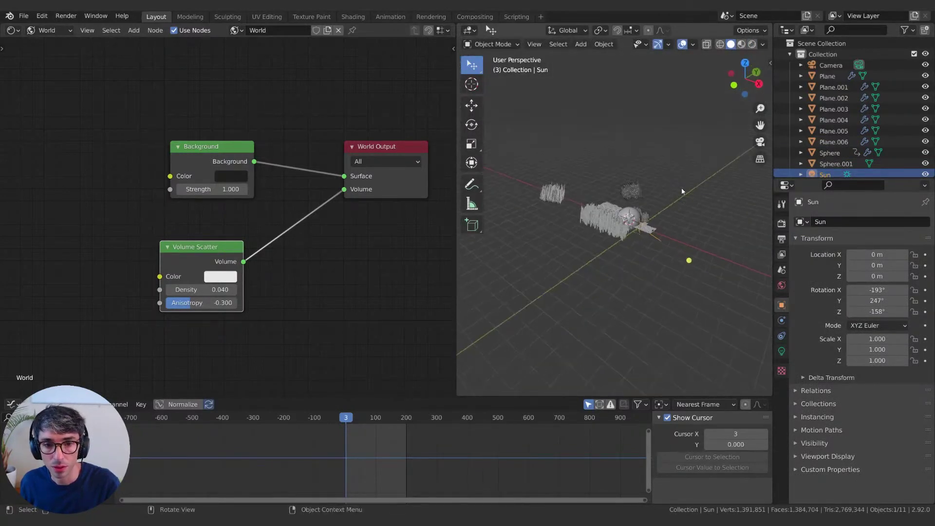
# Raise the Sun light about 27 m along the Z axis above the scene
pyautogui.scroll(6, 683, 191)
pyautogui.press('g')
pyautogui.press('z')
pyautogui.click(693, 164)
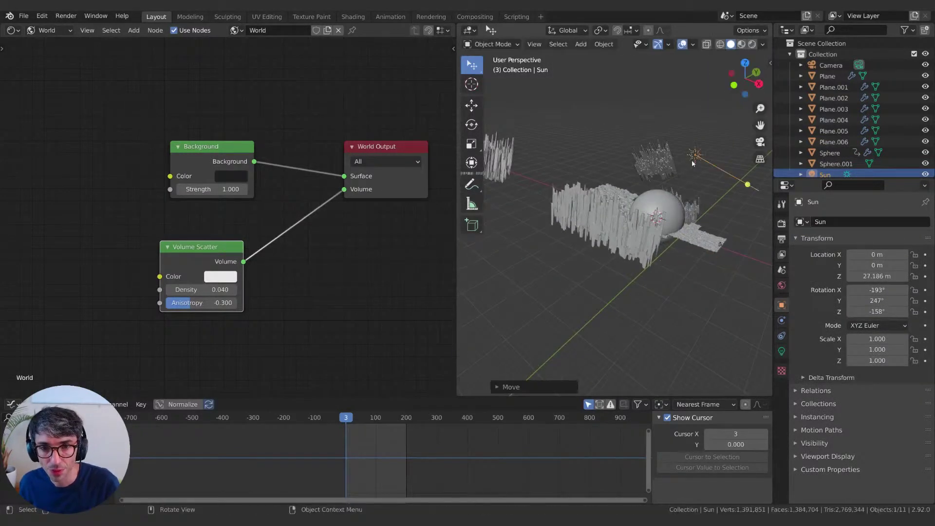
# Move the Sun light freely to about X -30 m, Y 2 m, Z 45 m
pyautogui.moveTo(692, 163); pyautogui.dragTo(636, 186)
pyautogui.press('g')
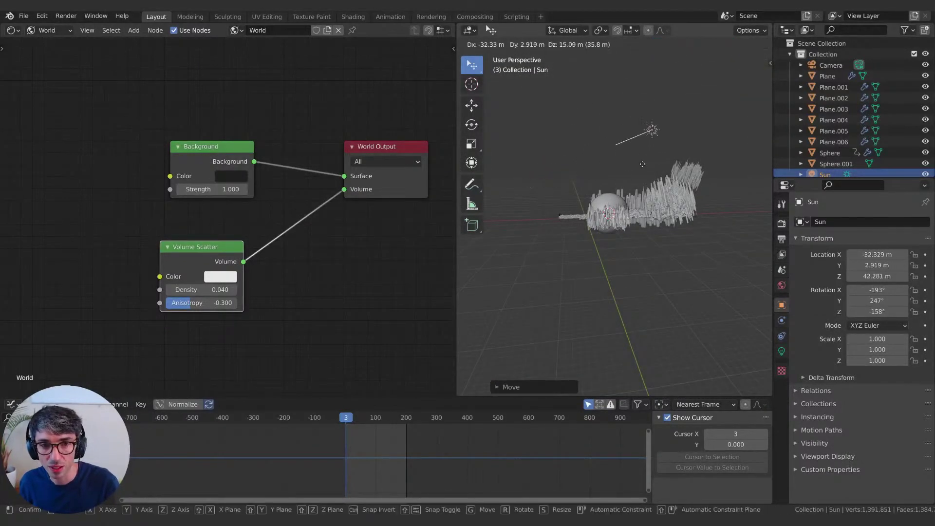
pyautogui.click(647, 160)
pyautogui.moveTo(613, 180); pyautogui.dragTo(641, 163)
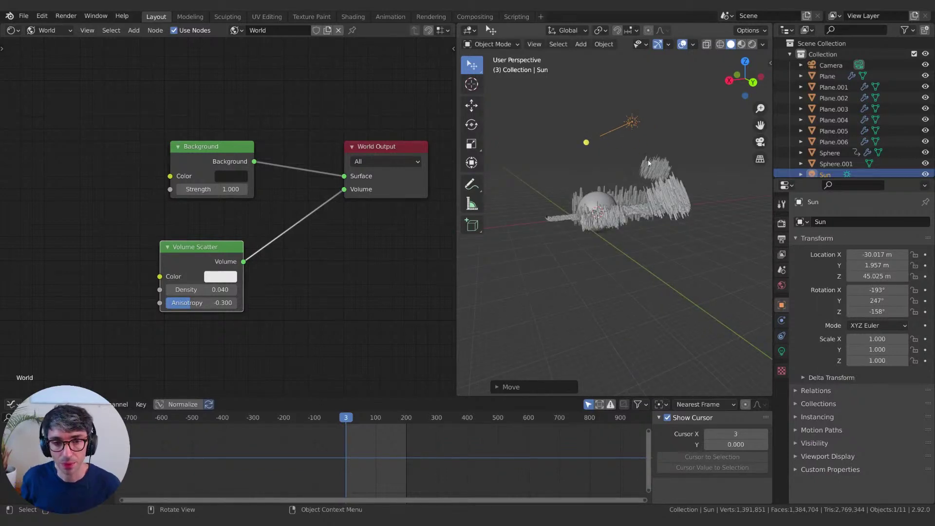
# Move the Sun light to about X -35.7 m, Y -10.7 m, Z 22.6 m and show the rendered camera view
pyautogui.moveTo(302, 220); pyautogui.dragTo(302, 257)
pyautogui.moveTo(571, 167); pyautogui.dragTo(604, 166)
pyautogui.press('g')
pyautogui.click(580, 200)
pyautogui.moveTo(580, 200); pyautogui.dragTo(552, 212)
pyautogui.press('KP_0')
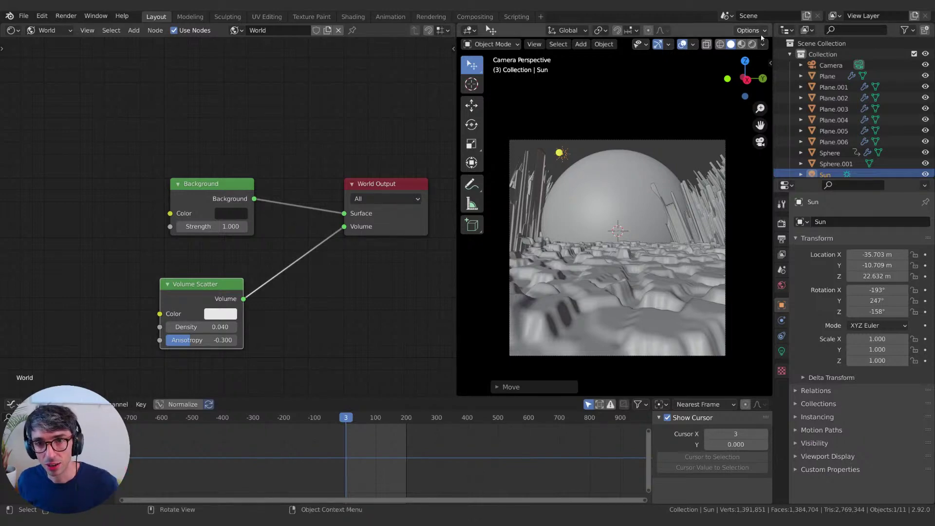
pyautogui.click(753, 44)
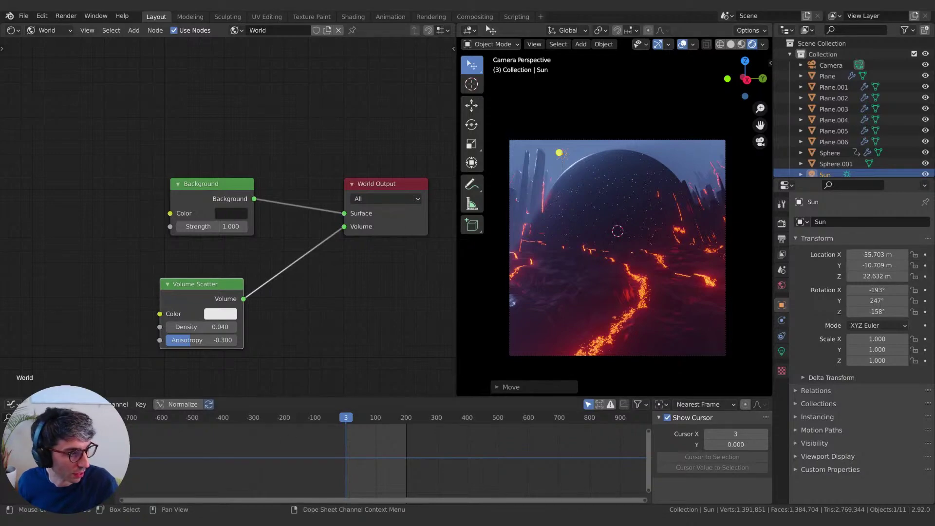
# Switch to the hicetnunc.xyz browser window, maximize it and open the lava sphere OBJKT from the creations
pyautogui.hotkey('alt', 'Tab')
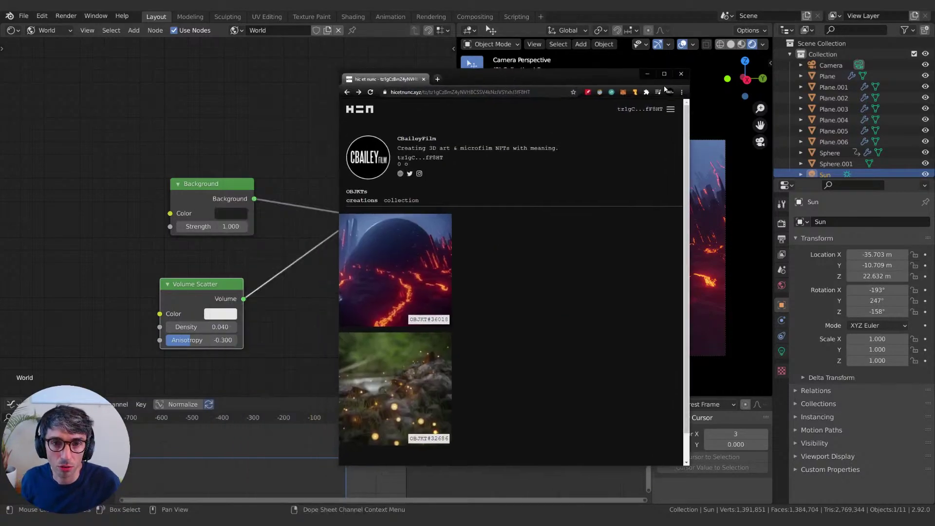
pyautogui.click(664, 73)
pyautogui.click(180, 211)
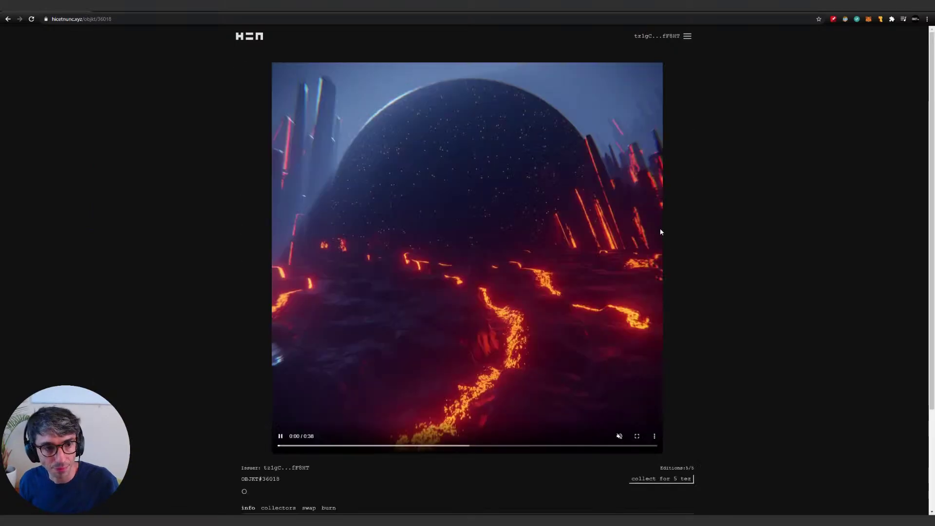
# Review the OBJKT page's video, edition and price details, title, description and tags
pyautogui.scroll(-3, 737, 265)
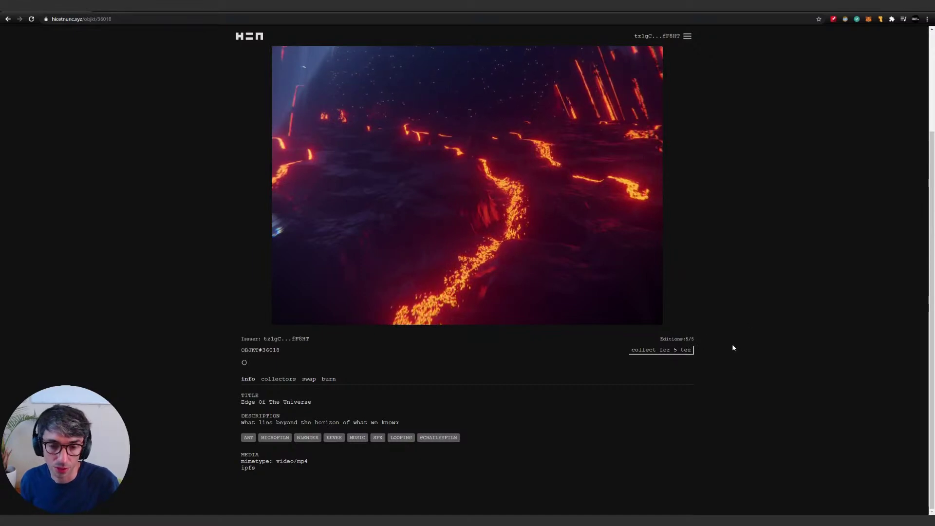
pyautogui.scroll(3, 755, 236)
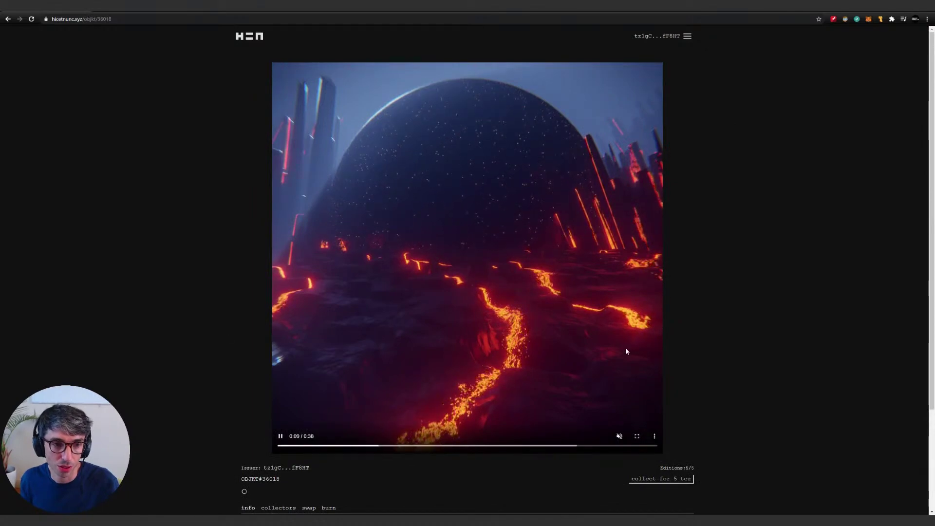
pyautogui.scroll(-2, 711, 312)
pyautogui.scroll(2, 711, 312)
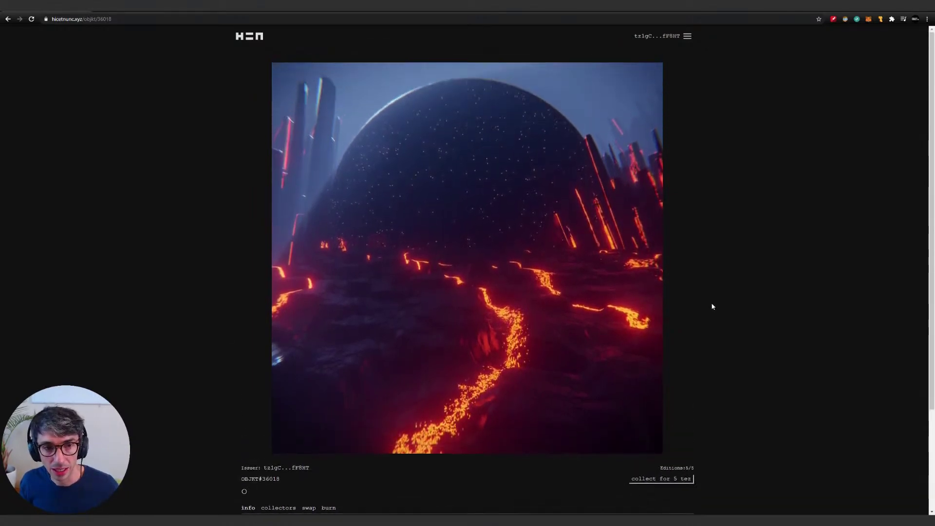
pyautogui.scroll(-2, 745, 305)
pyautogui.scroll(2, 443, 203)
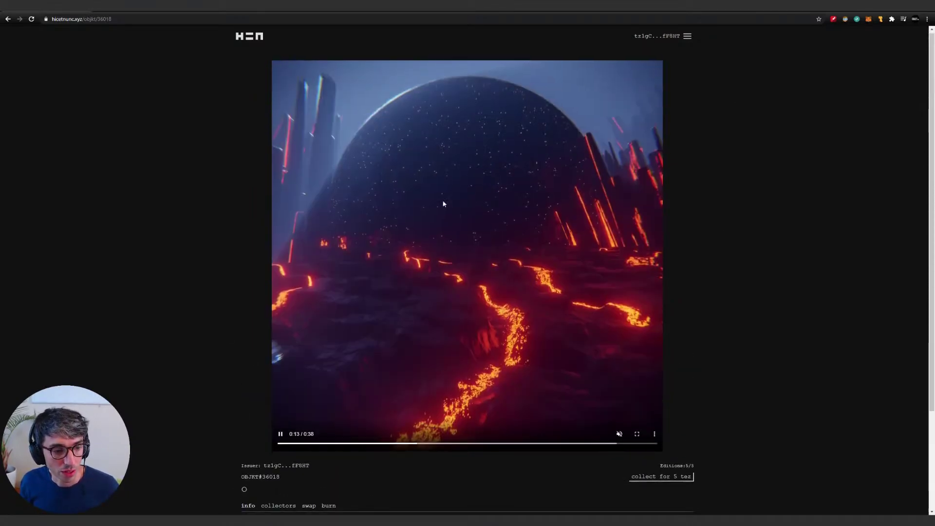
pyautogui.scroll(-2, 443, 203)
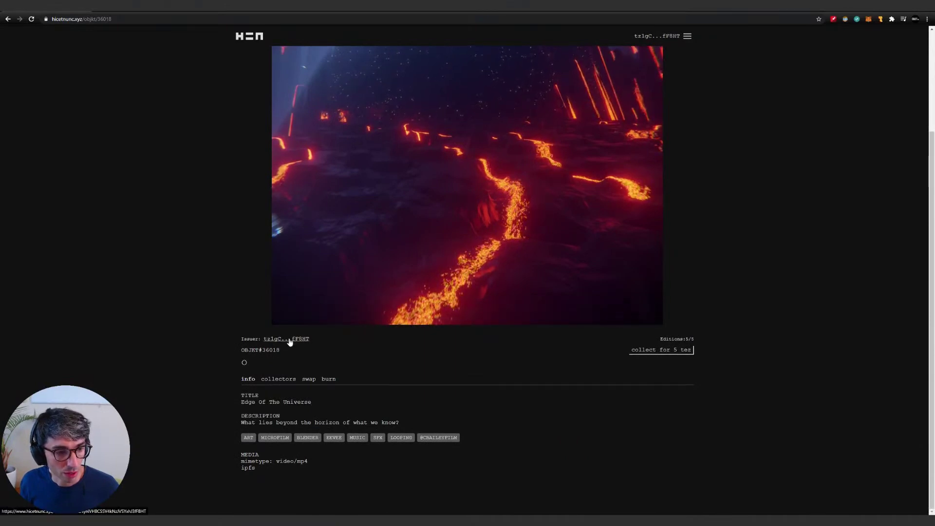
# Show the OBJKT's collectors and return to its looping video preview
pyautogui.click(279, 379)
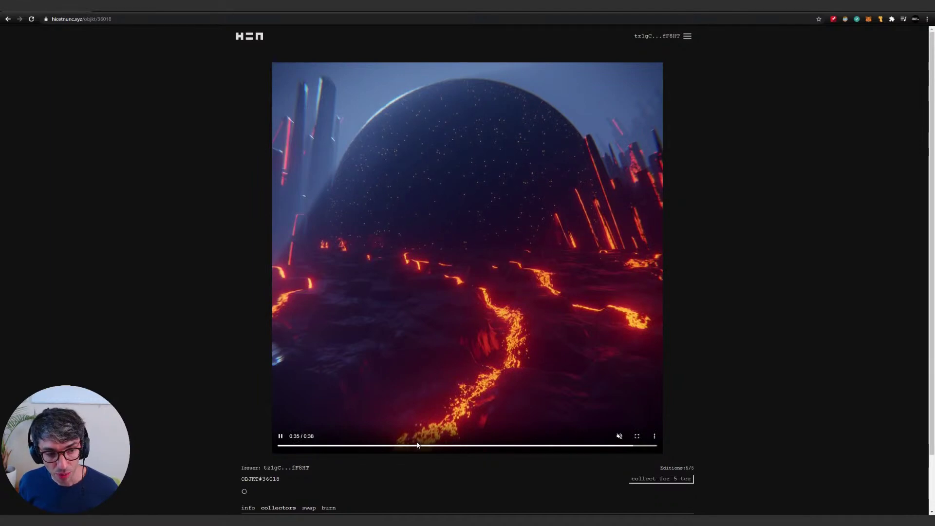
pyautogui.scroll(-1, 416, 445)
pyautogui.scroll(1, 417, 443)
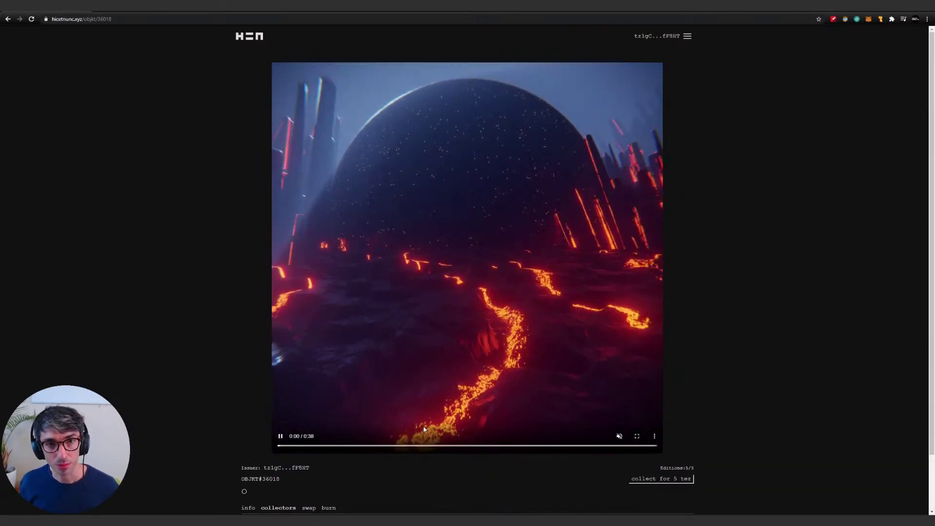
pyautogui.click(282, 428)
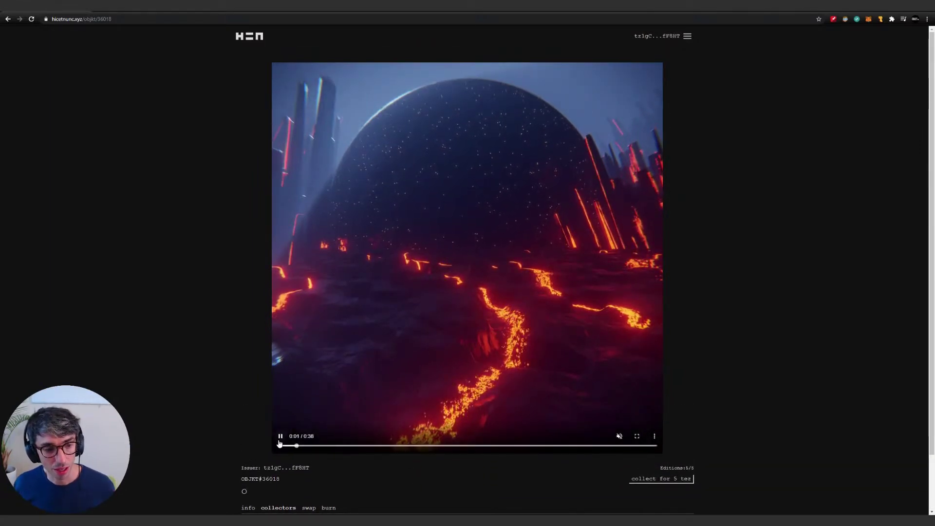